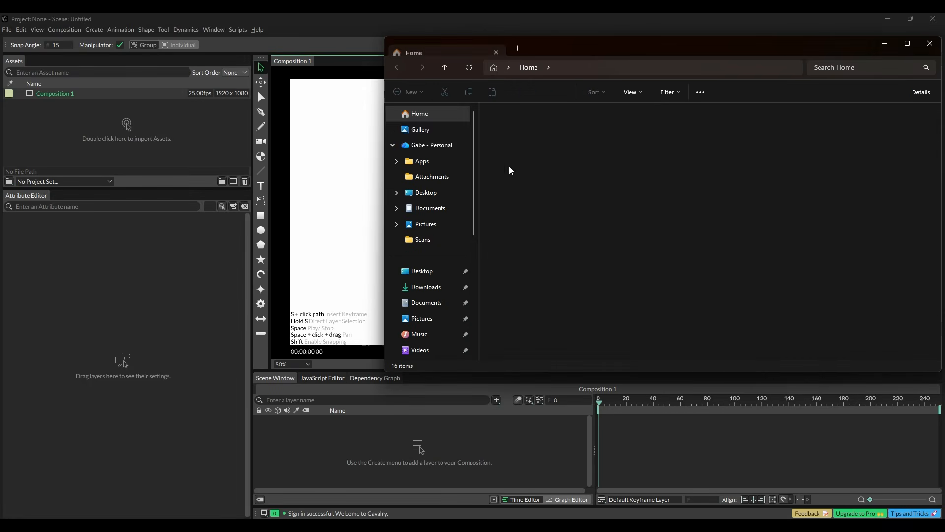
Step: Import graphics8.png from the Marathon folder into Composition 1 as a layer
scroll(428, 236, down, 5)
click(459, 331)
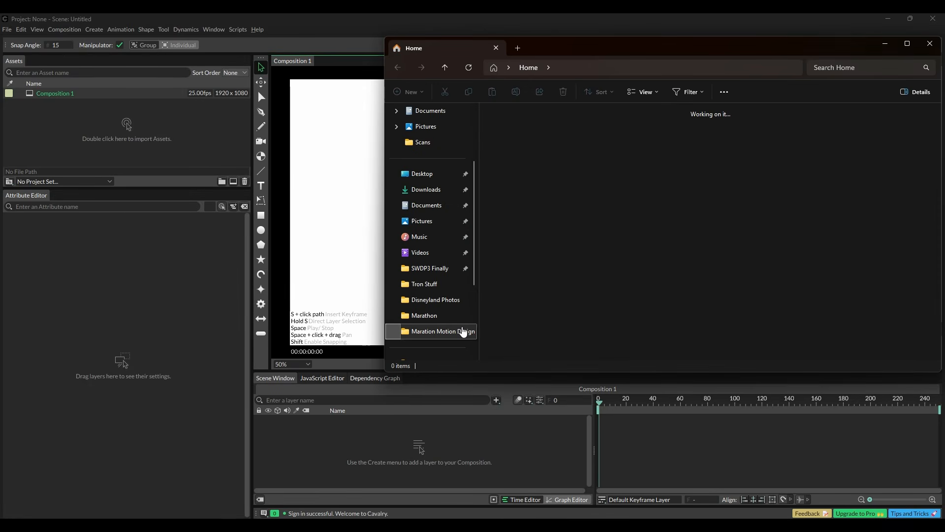
click(460, 318)
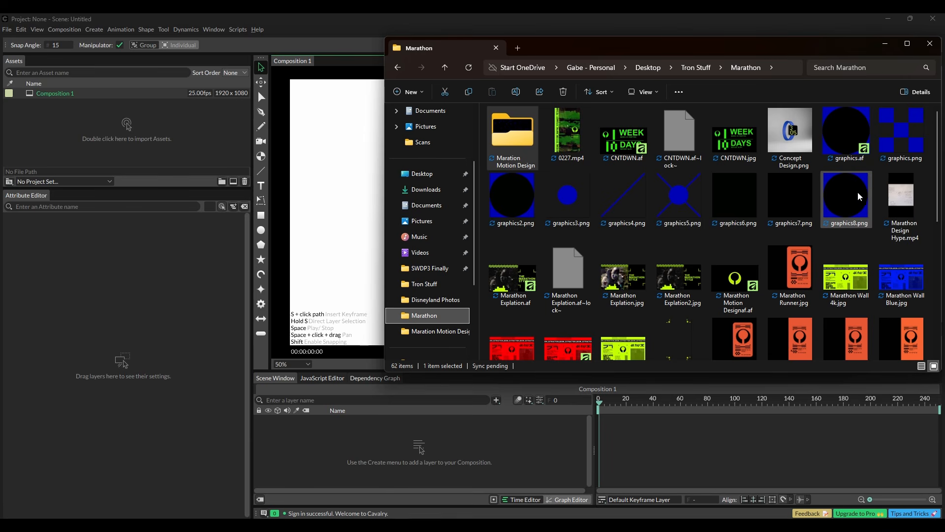
drag(863, 201, 323, 436)
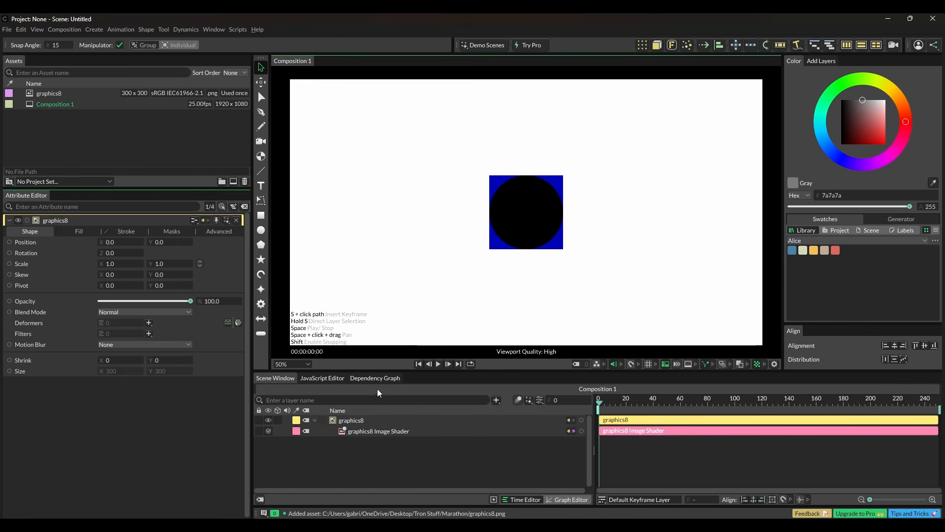
Step: Apply a Duplicator to the graphics8 layer, with the grid's Size Mode set to Step and its size to 298 by 298
click(376, 421)
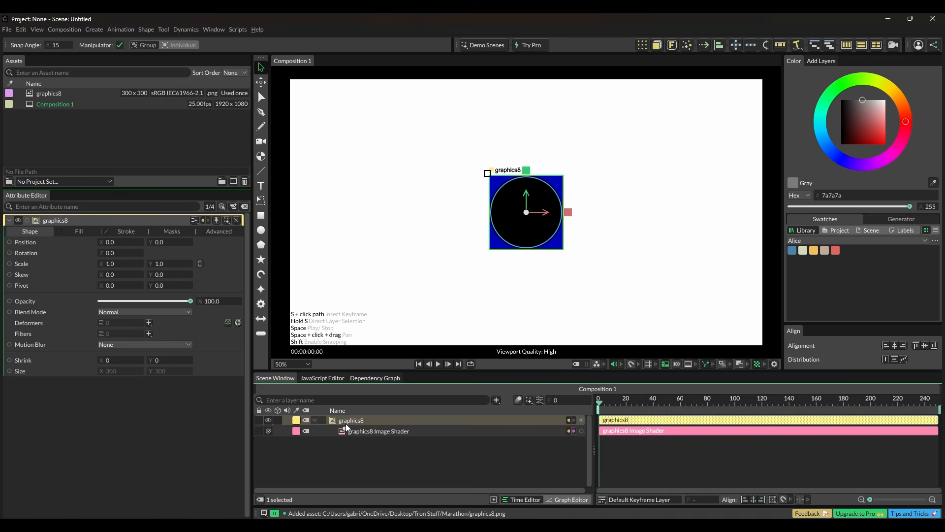
click(645, 48)
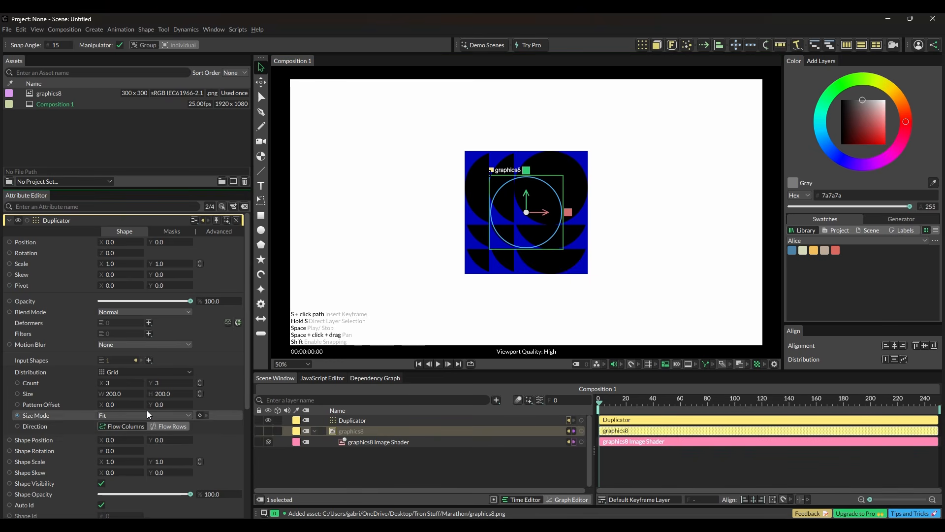
click(185, 416)
click(173, 426)
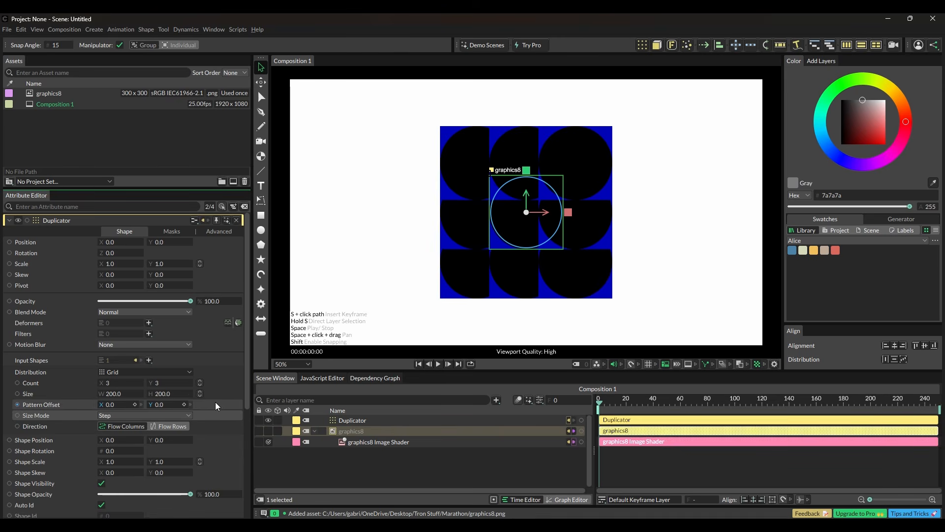
drag(149, 398, 212, 402)
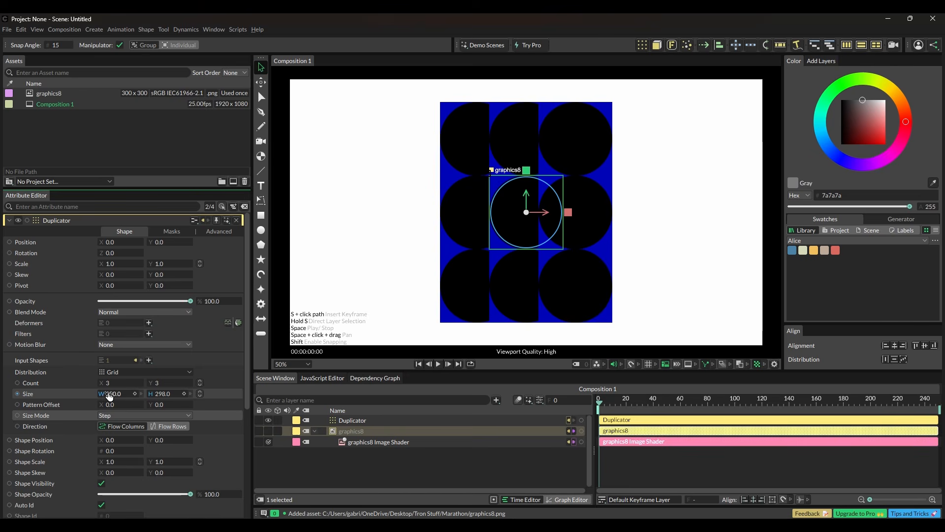
drag(109, 395, 163, 403)
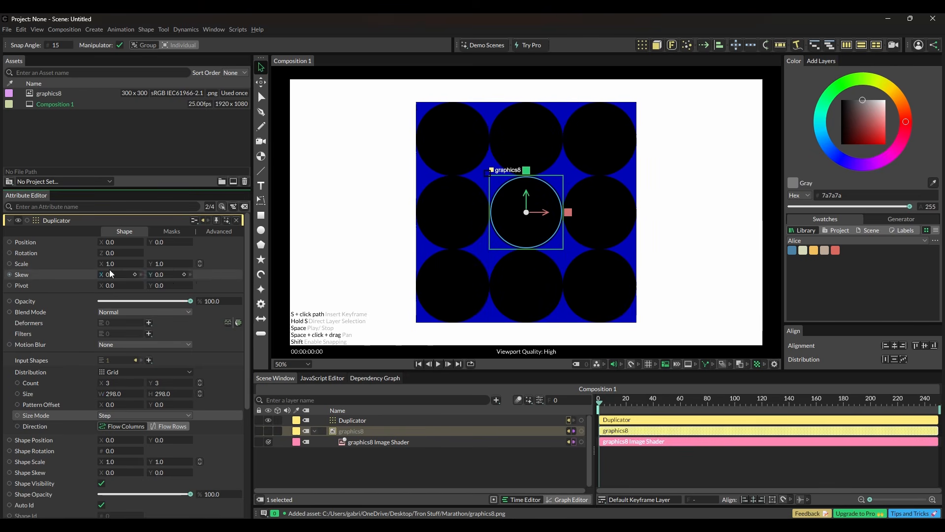
Step: Scale the Duplicator to 0.2 in both X and Y
click(127, 265)
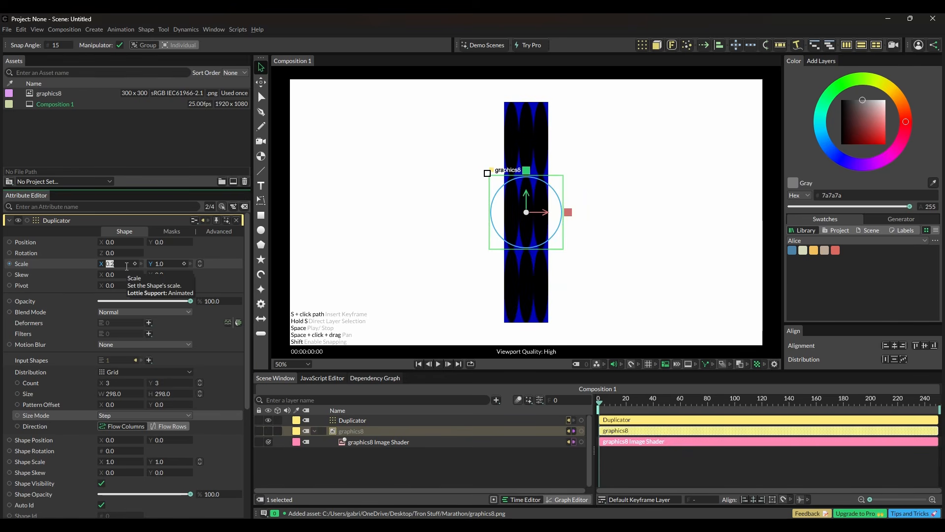
text(0.2)
key(Return)
key(Tab)
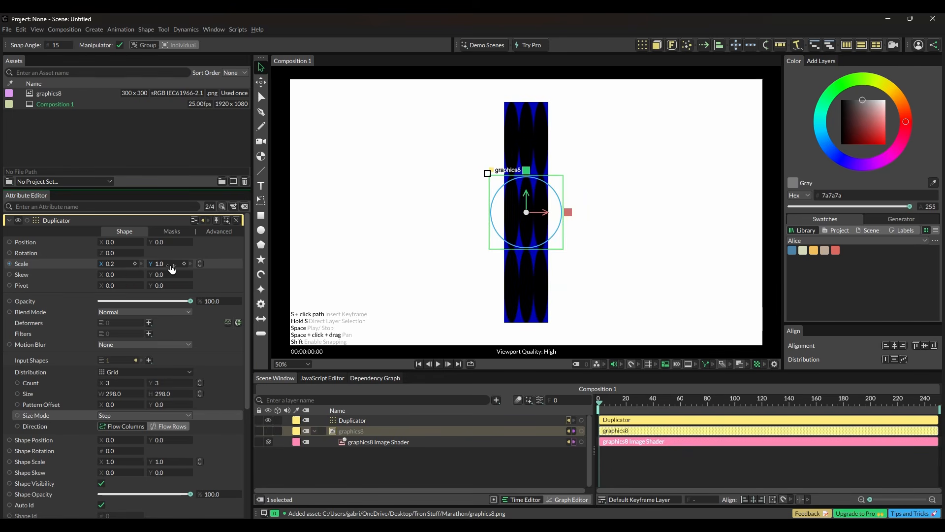
text(0.2)
key(Return)
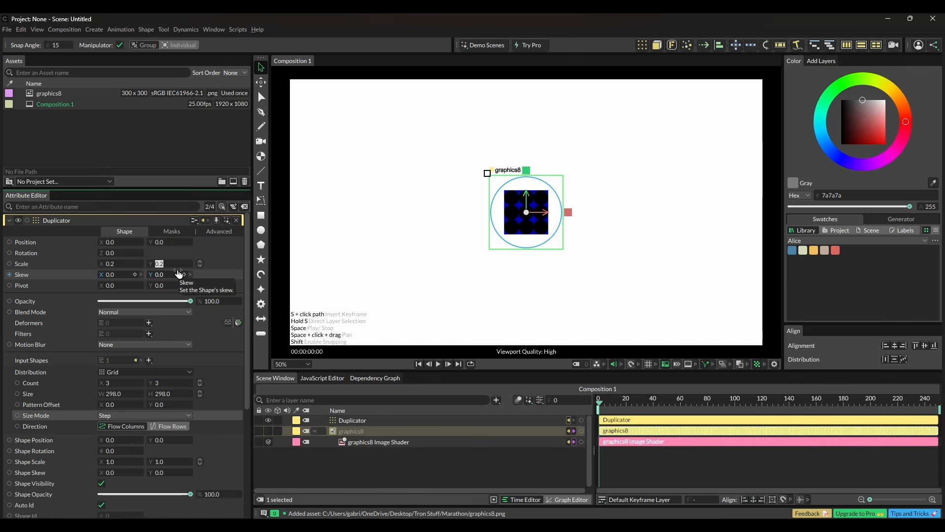
Step: Set the Duplicator's grid count to 36 in X and 22 in Y so the pattern covers the composition
click(158, 384)
text(26)
key(Return)
drag(112, 383, 140, 388)
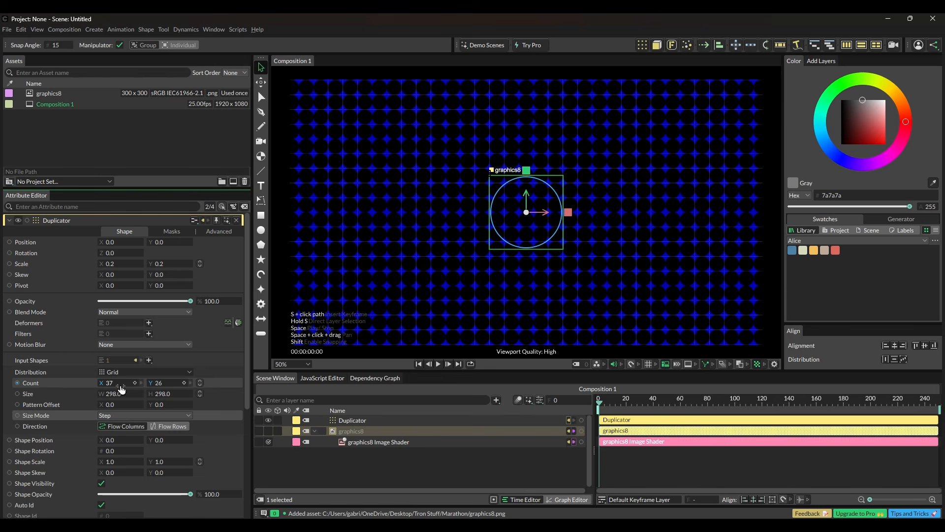
drag(120, 387, 116, 386)
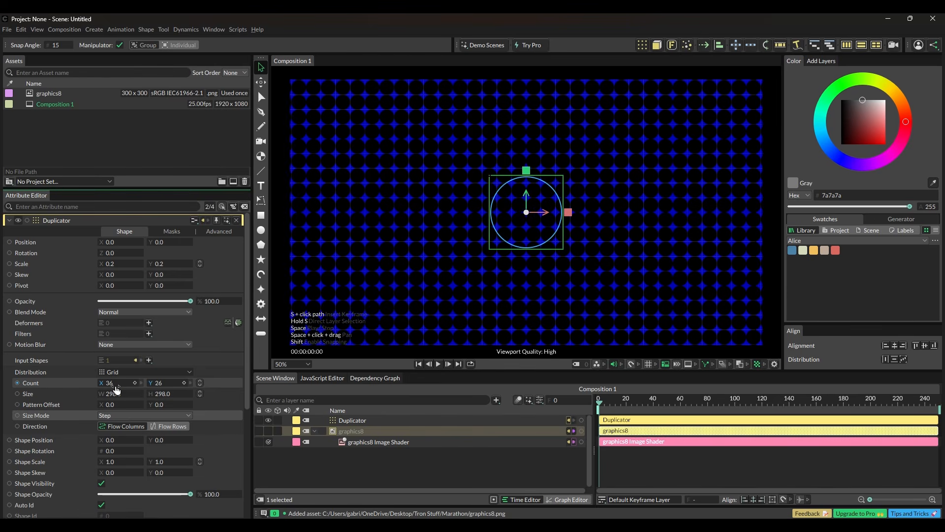
scroll(422, 283, down, 2)
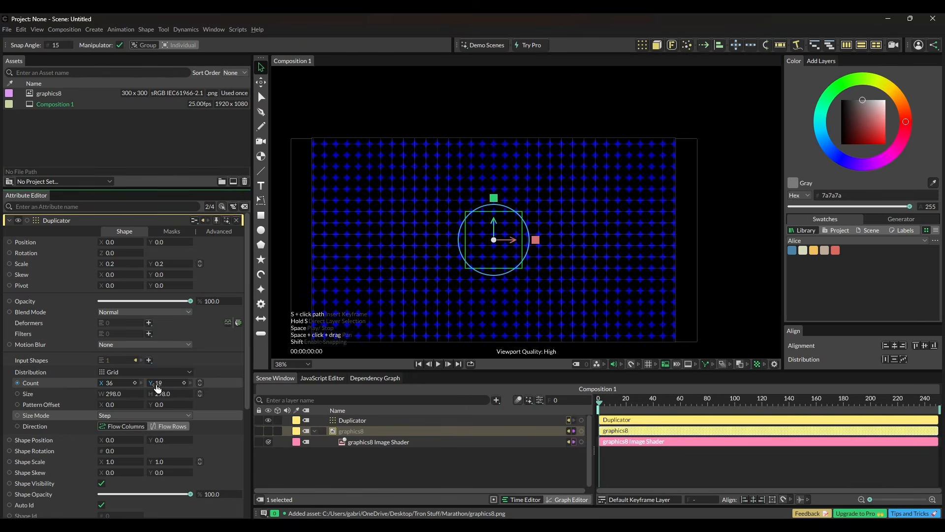
scroll(748, 262, down, 1)
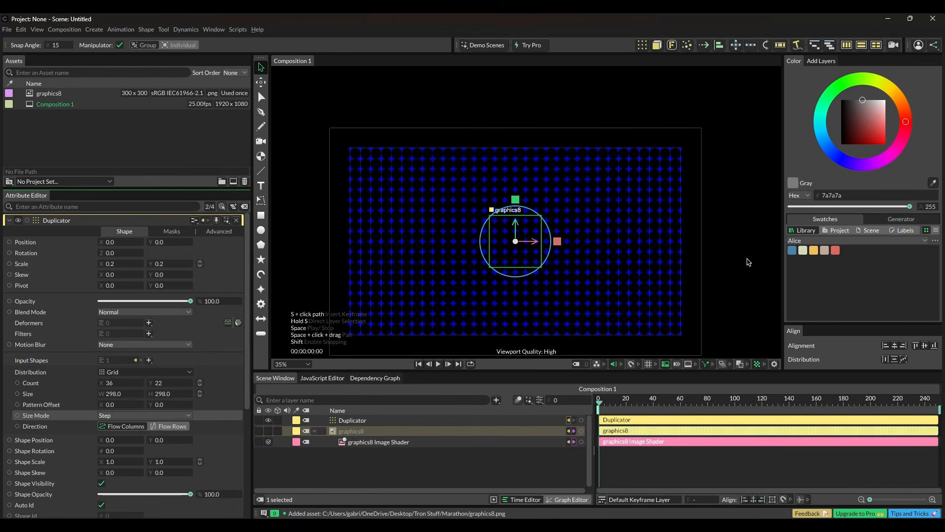
drag(720, 272, 747, 243)
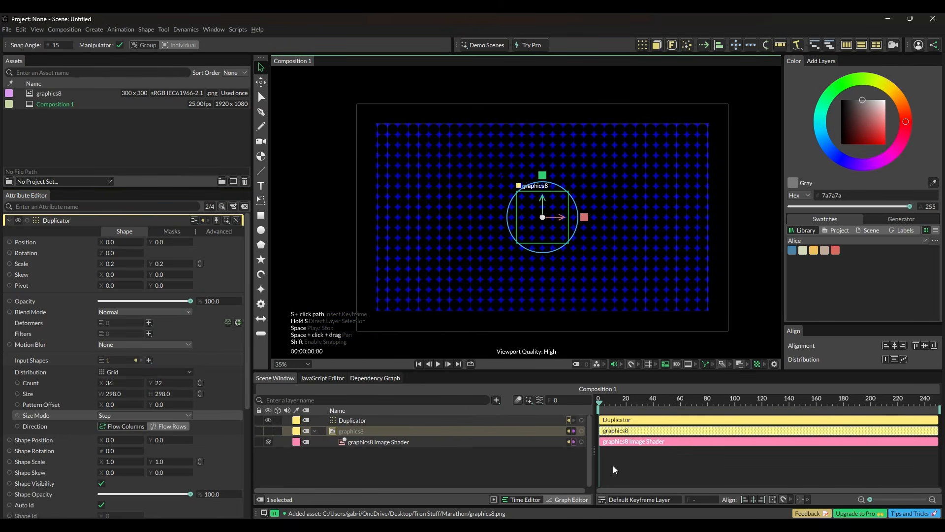
Step: Import graphics5.png from the Marathon folder and place its layer above the Duplicator
click(463, 525)
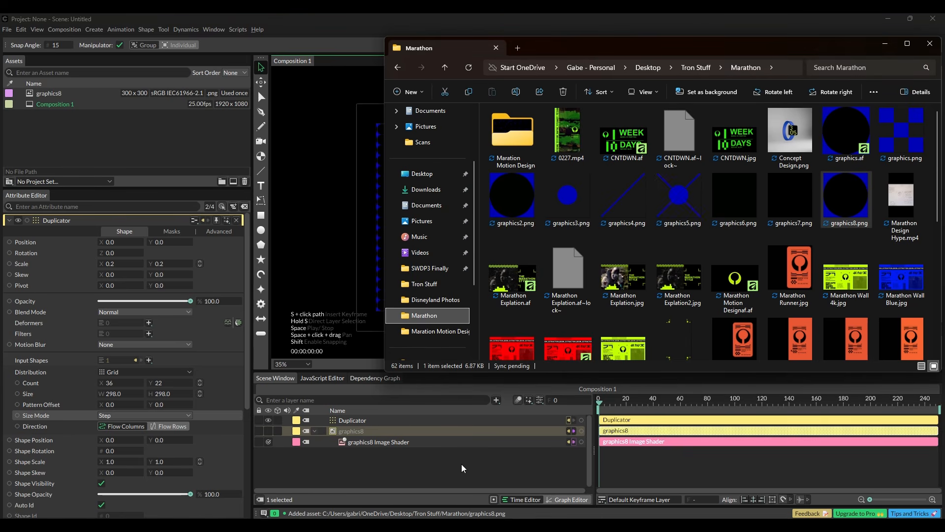
drag(670, 218, 488, 414)
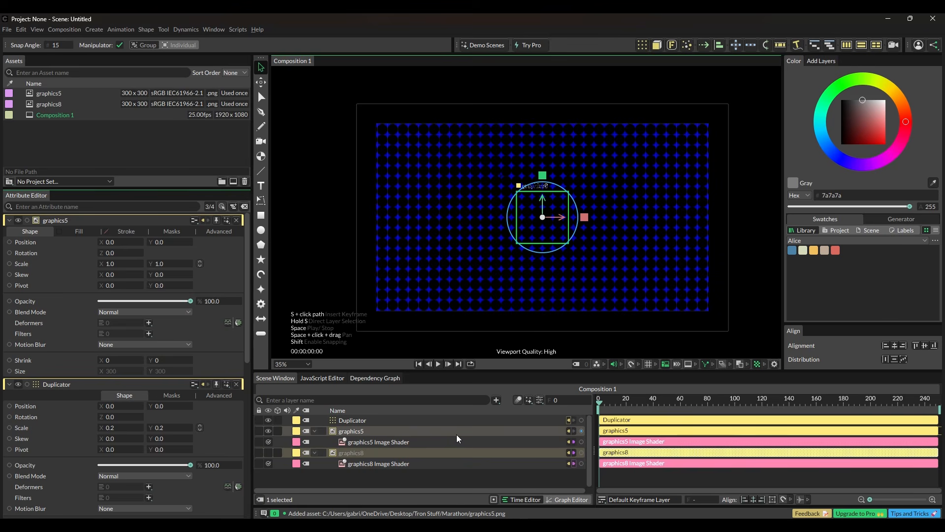
drag(456, 433, 395, 415)
click(444, 418)
Step: Connect the graphics5 layer to the Duplicator's Input Shapes
click(375, 441)
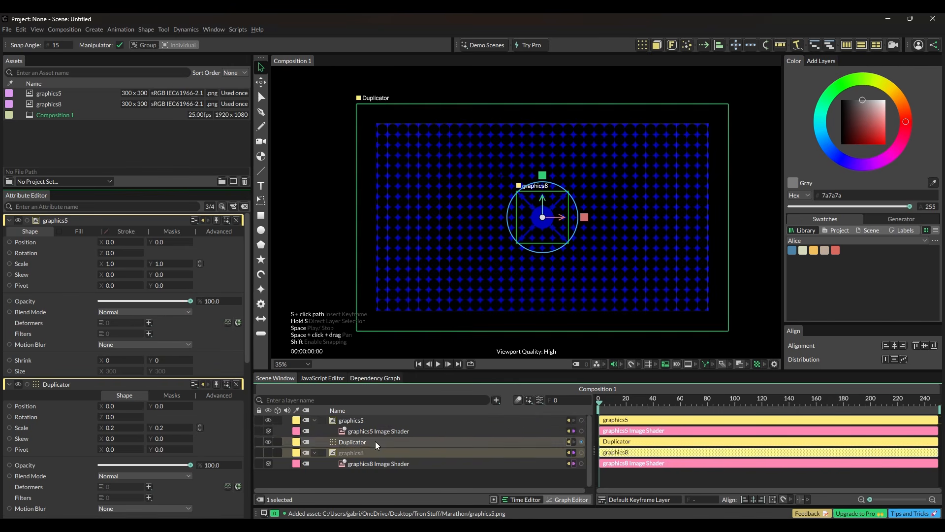
scroll(148, 456, down, 9)
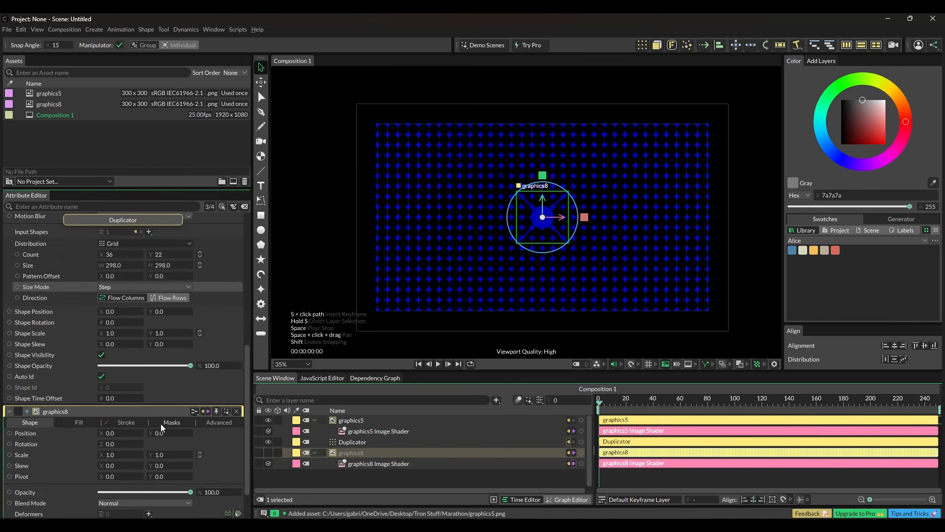
scroll(160, 424, up, 8)
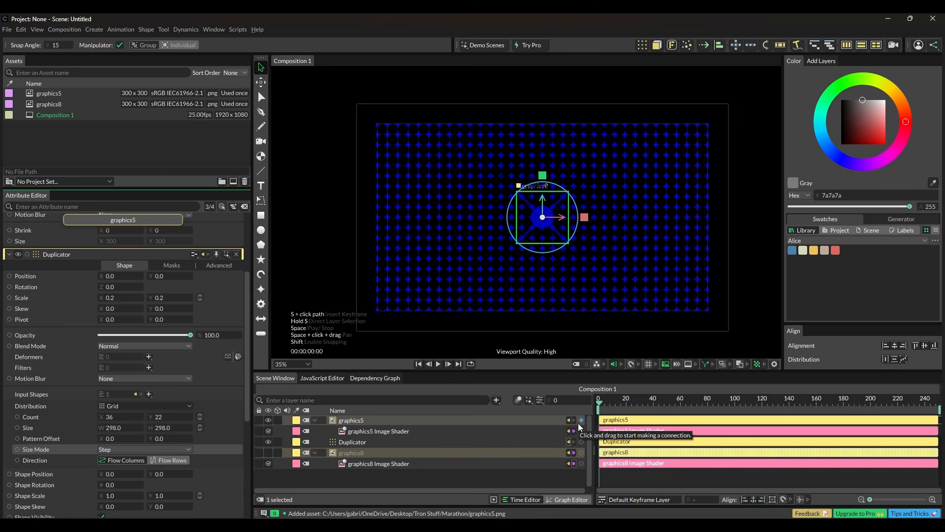
drag(580, 422, 127, 394)
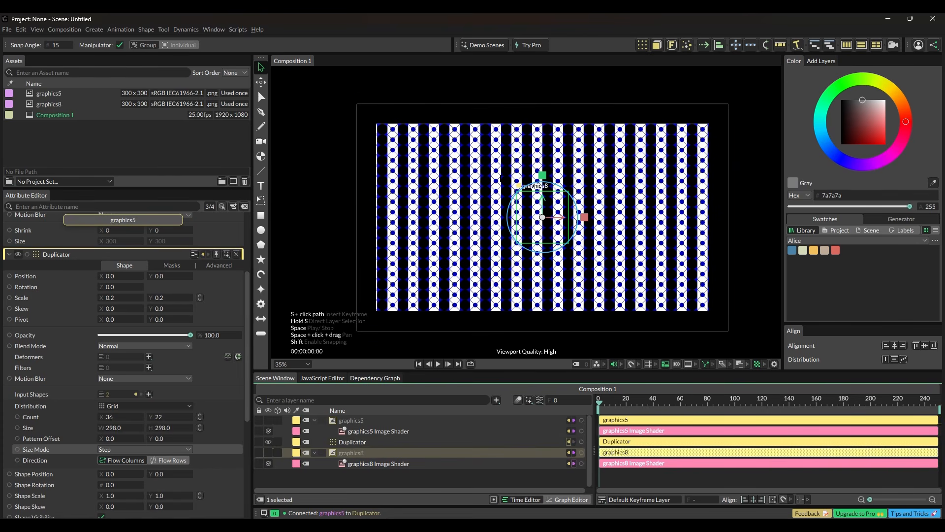
Step: Import graphics4.png from the Marathon folder into the composition as a layer
click(638, 526)
click(638, 525)
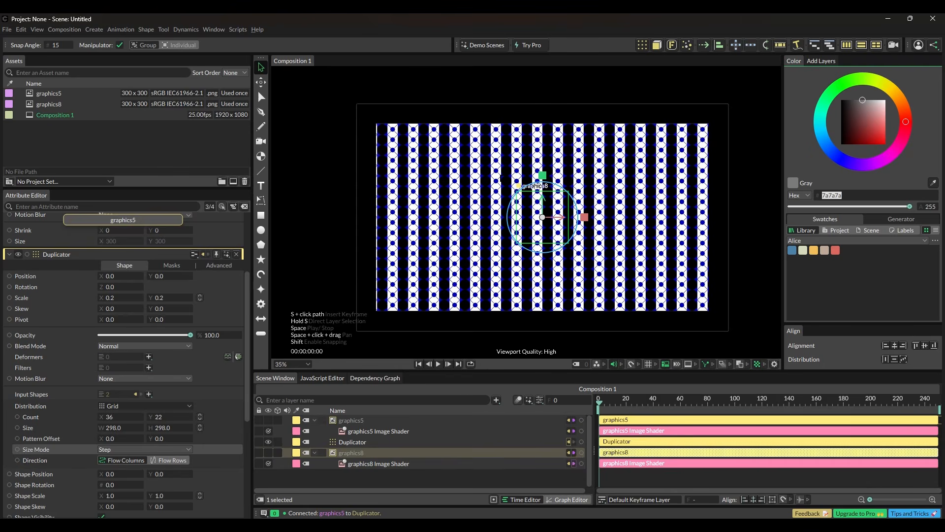
click(463, 526)
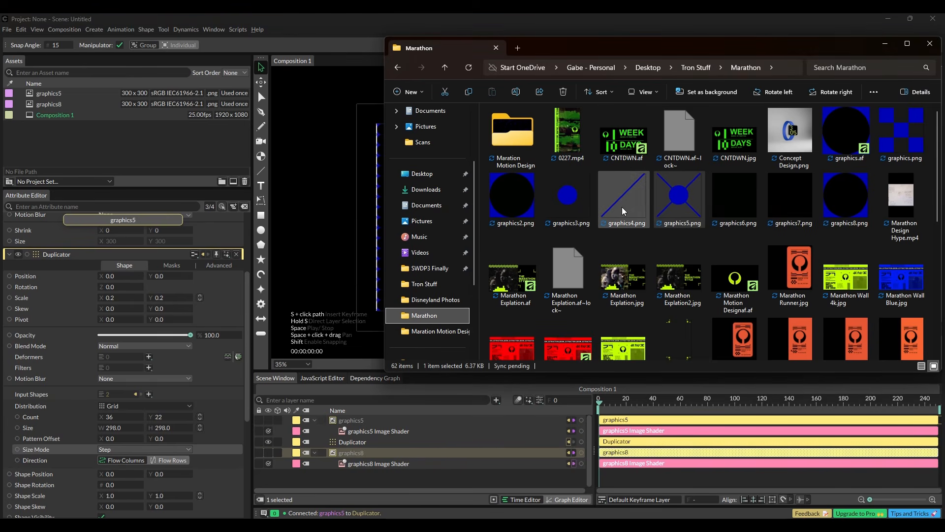
drag(622, 210, 486, 409)
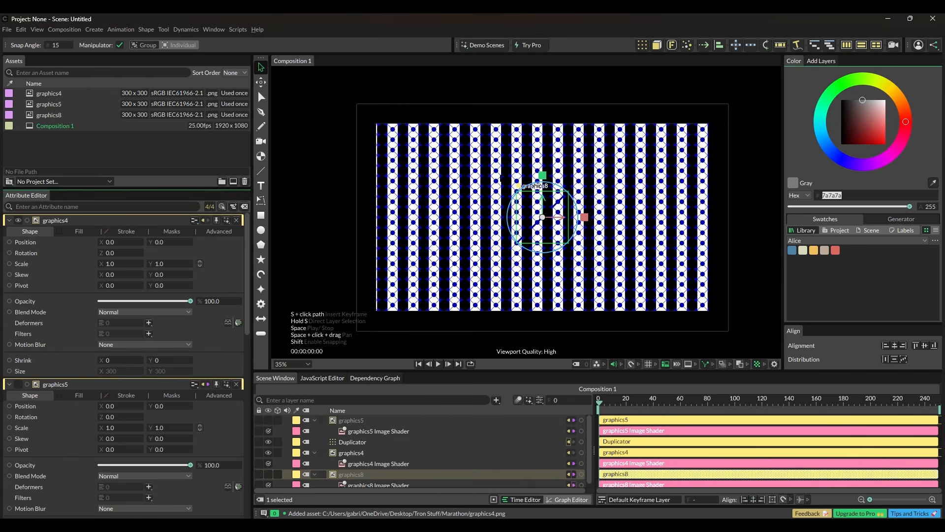
click(573, 524)
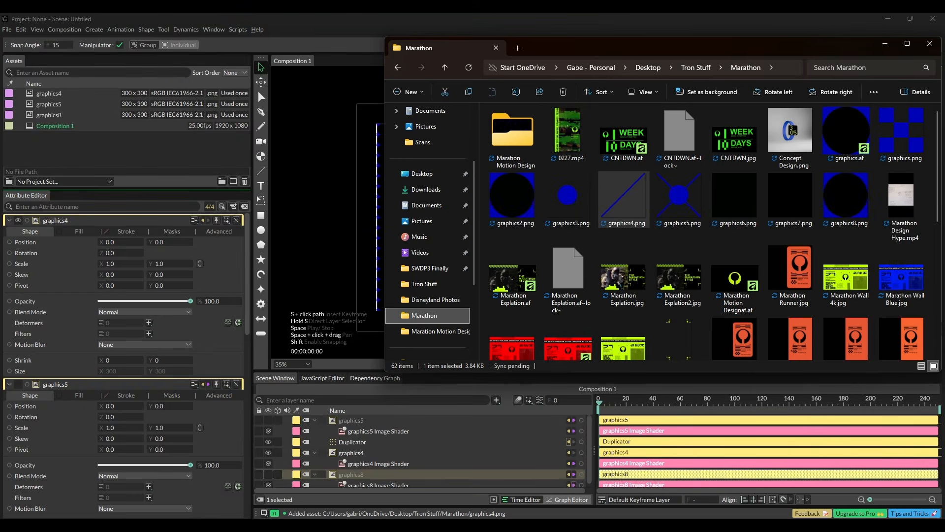
click(574, 524)
Step: Connect the graphics4 layer to the Duplicator's Input Shapes
scroll(416, 430, down, 1)
scroll(182, 438, down, 5)
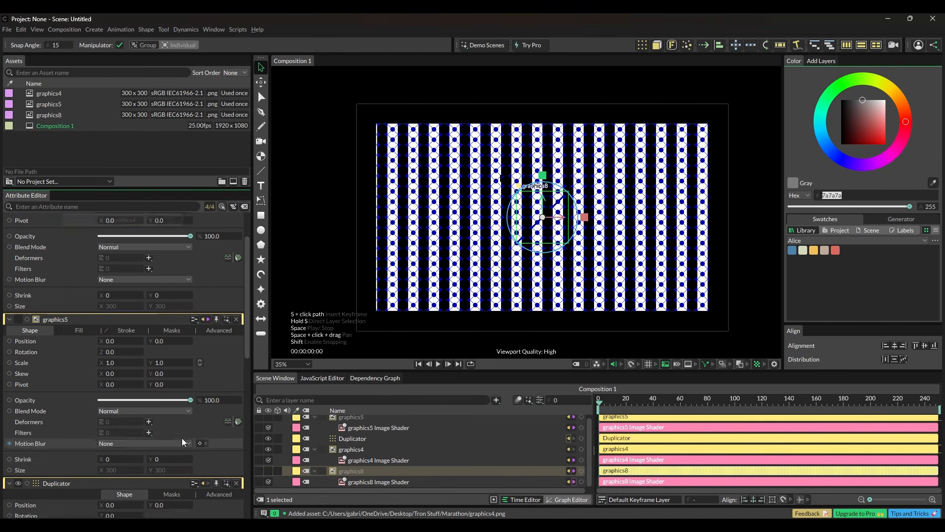
scroll(187, 423, down, 3)
scroll(193, 418, down, 3)
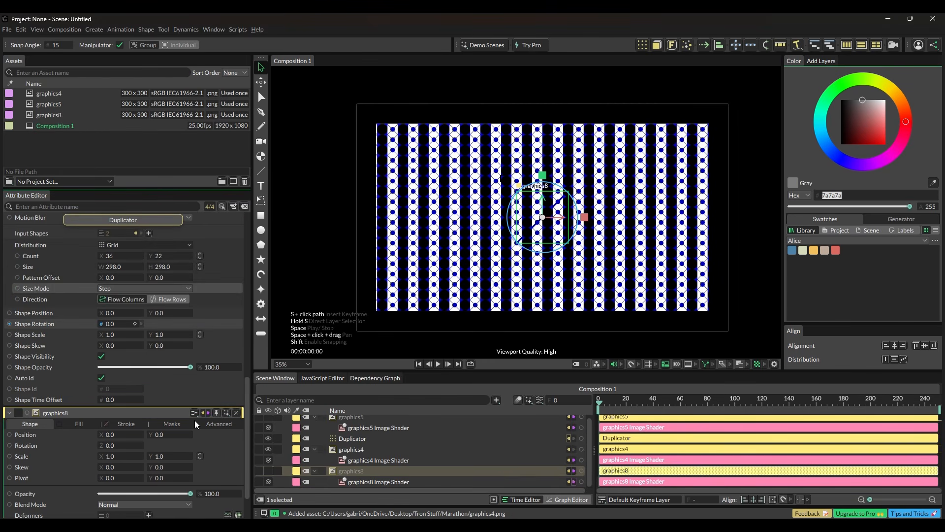
scroll(143, 377, up, 2)
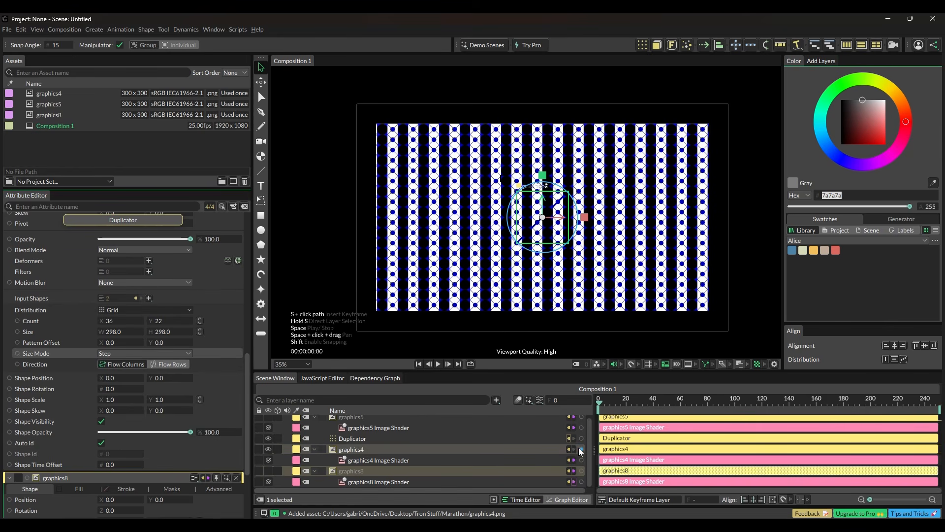
drag(581, 449, 544, 432)
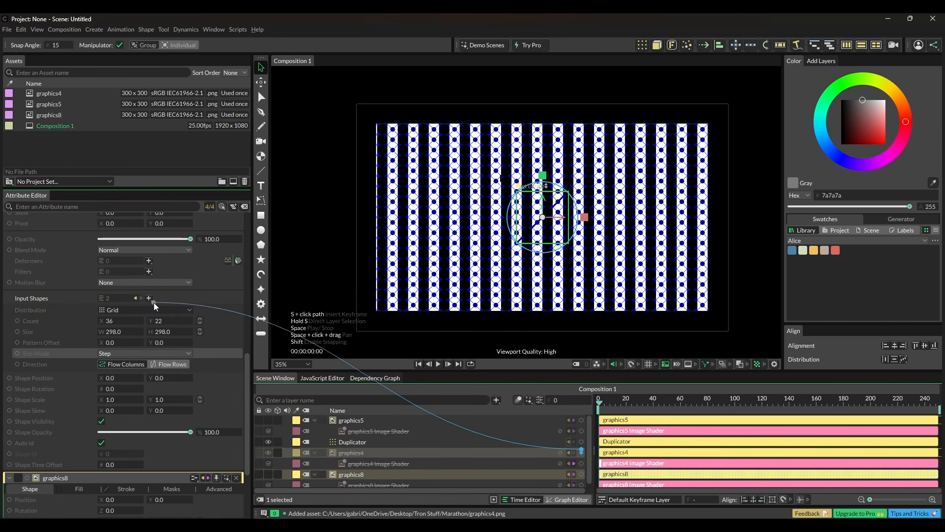
drag(154, 302, 122, 297)
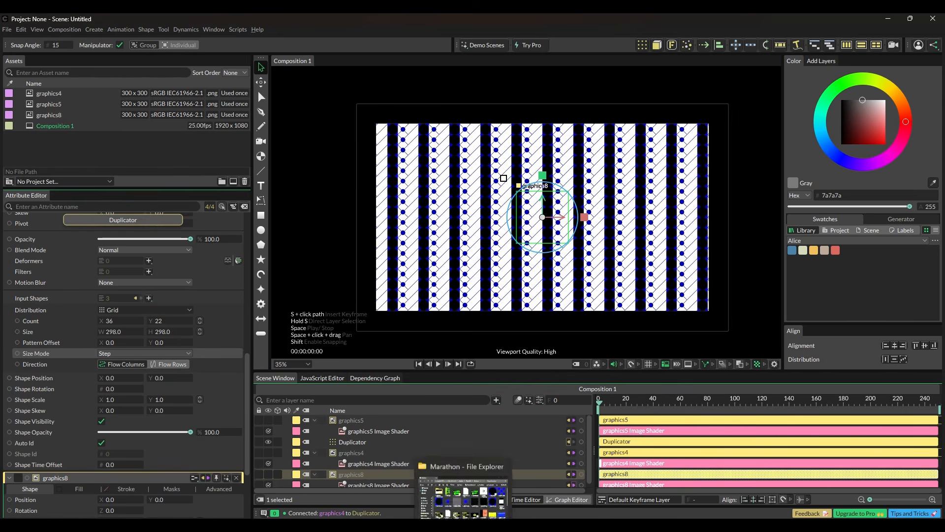
Step: Import graphics3.png from the Marathon folder as a layer and connect it to the Duplicator's Input Shapes
click(463, 526)
drag(577, 209, 457, 437)
scroll(175, 404, down, 6)
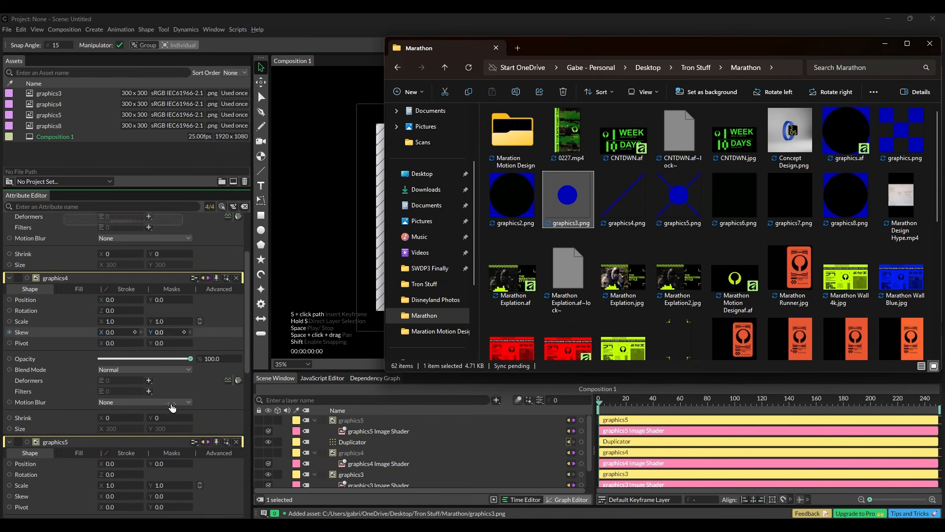
scroll(178, 406, down, 4)
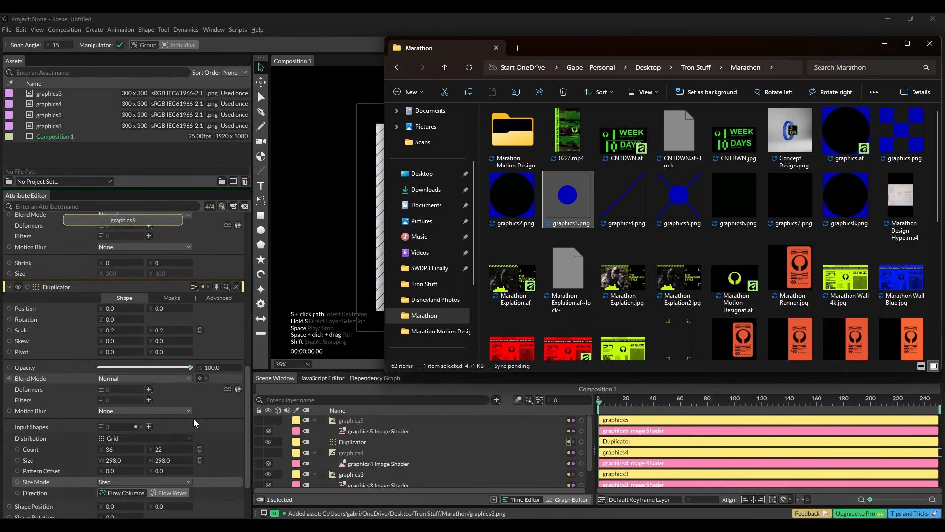
scroll(197, 421, down, 1)
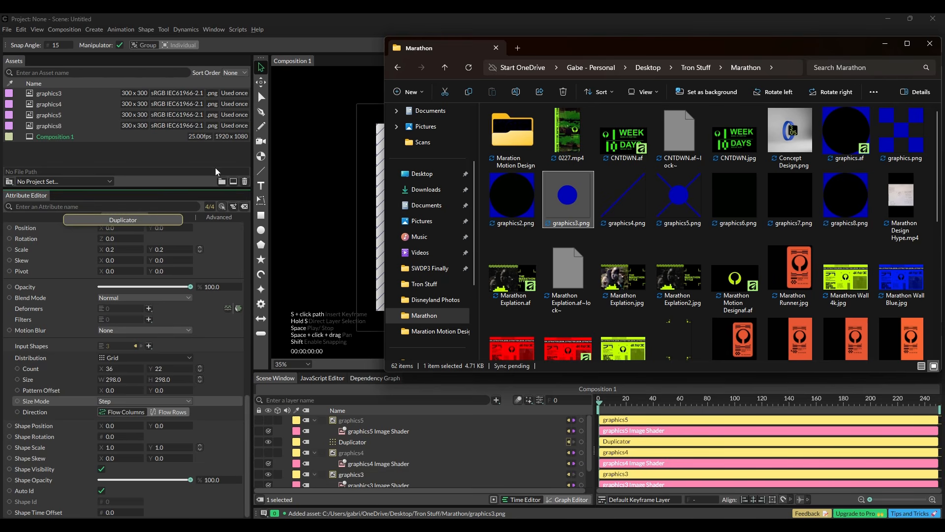
scroll(118, 302, up, 3)
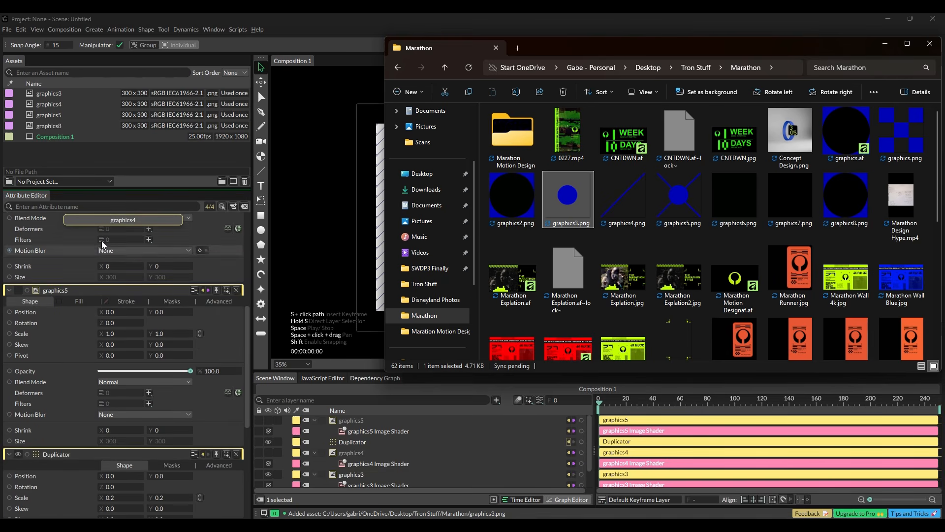
scroll(69, 256, up, 9)
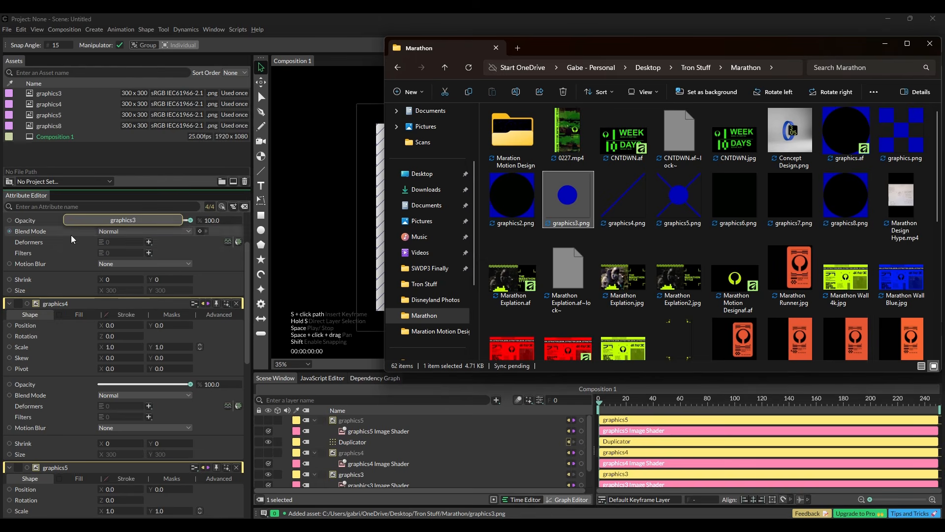
scroll(162, 376, down, 3)
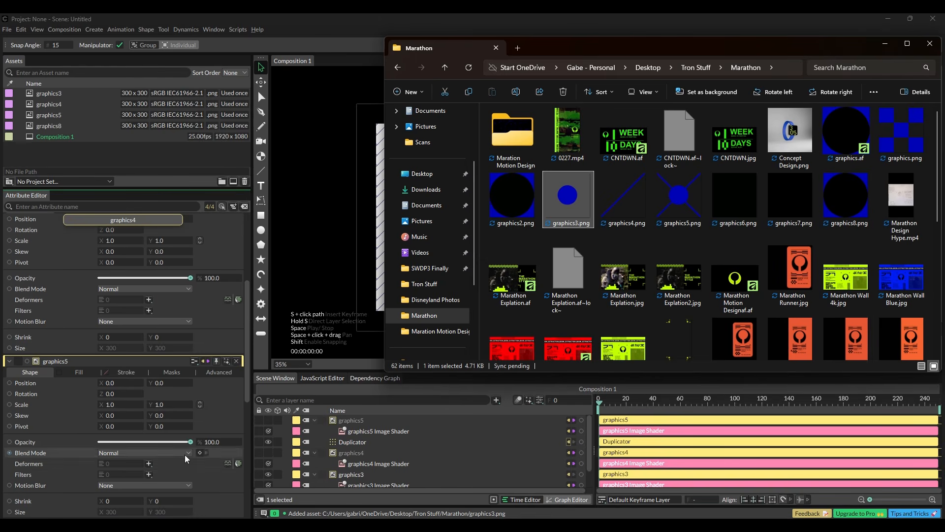
scroll(147, 355, up, 5)
scroll(137, 337, down, 12)
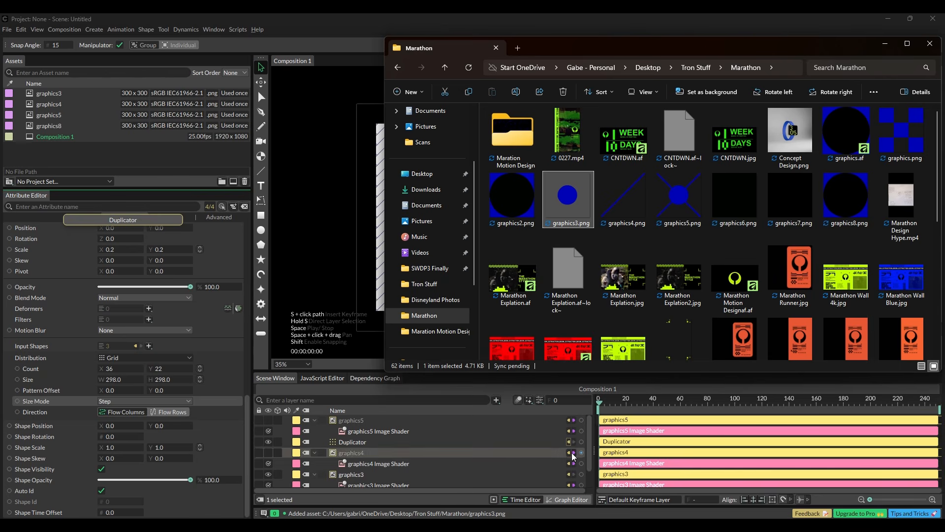
drag(583, 474, 119, 344)
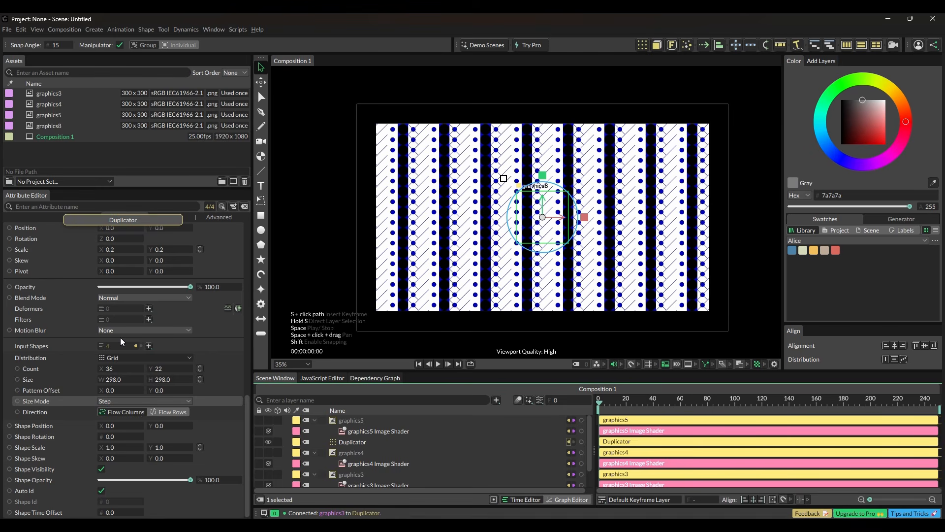
Step: Turn off Auto Id on the Duplicator and test its Shape Id at 1, ending on 0
click(101, 491)
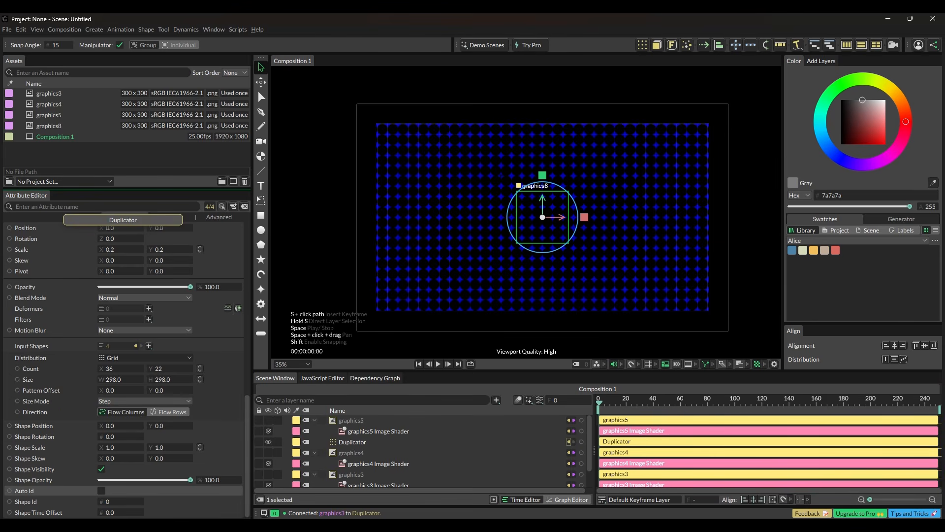
click(116, 502)
text(1)
key(Return)
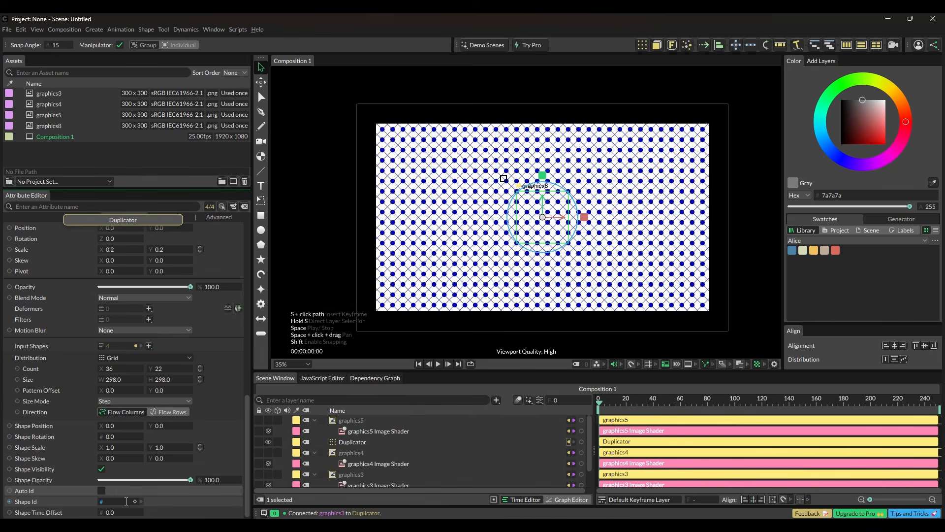
text(0)
key(Return)
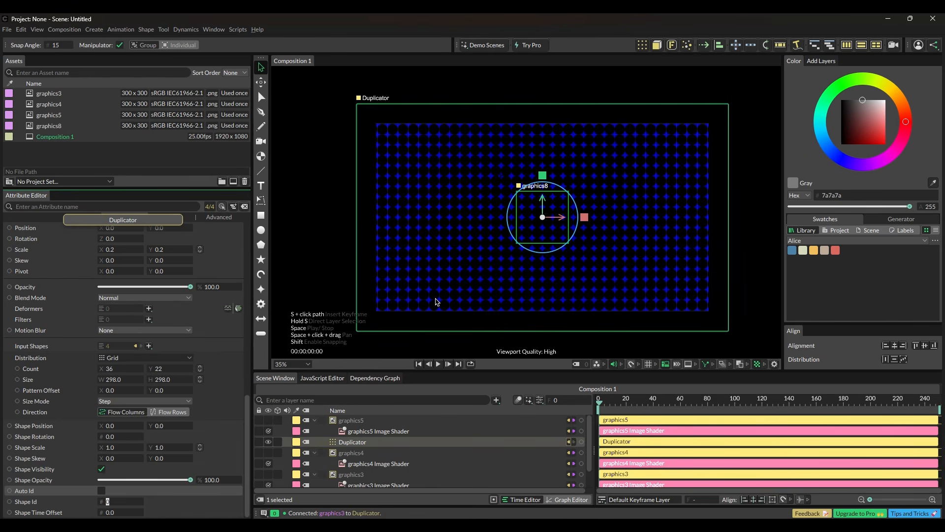
Step: Add a Random behaviour to the Duplicator's Shape Id attribute
right_click(29, 502)
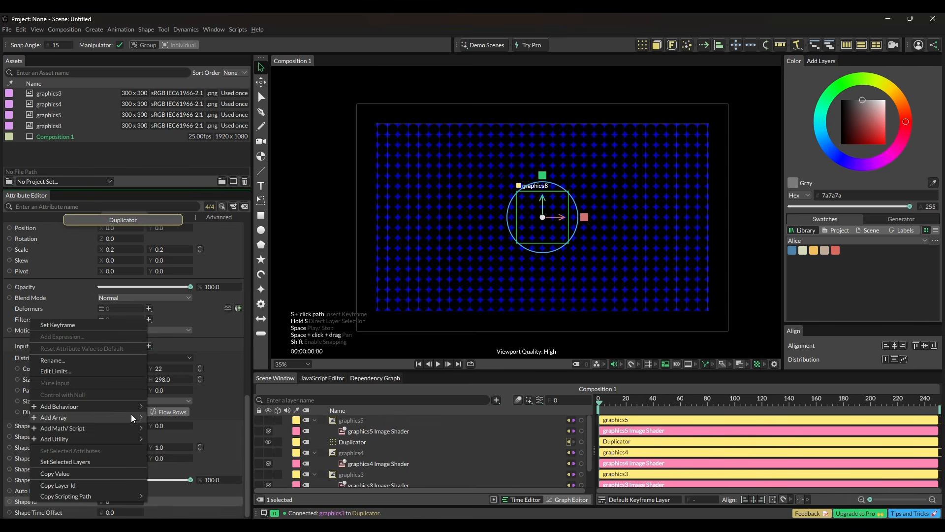
mouse_move(134, 406)
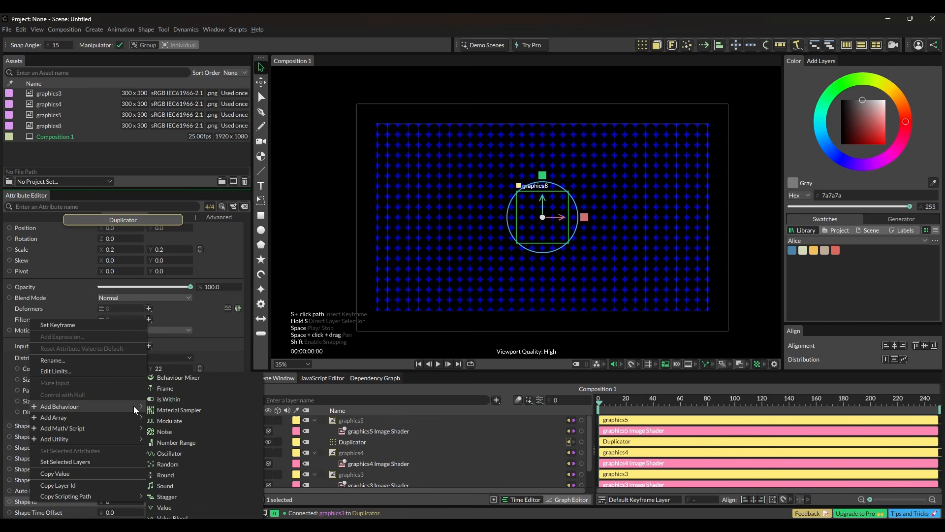
click(197, 462)
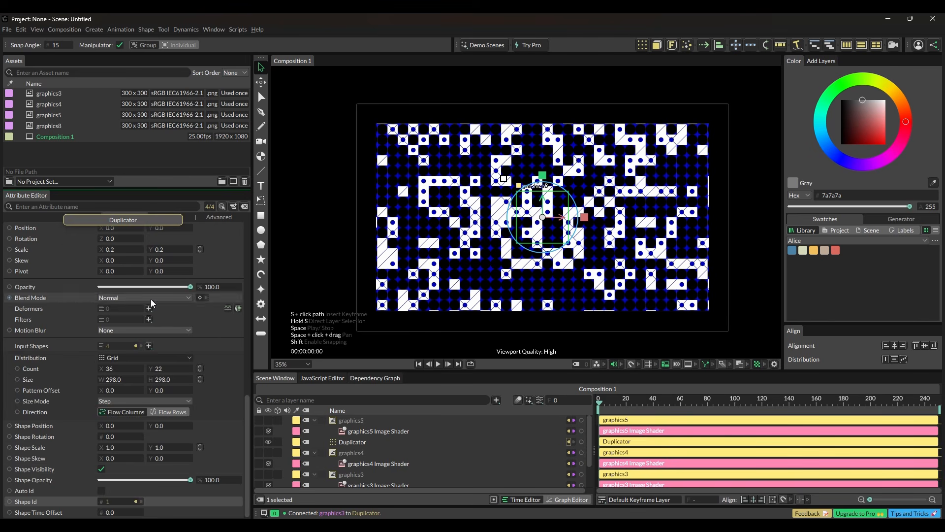
Step: Try to load the Random [Shape Id] layer into the Attribute Editor alongside the open layers
scroll(151, 300, up, 5)
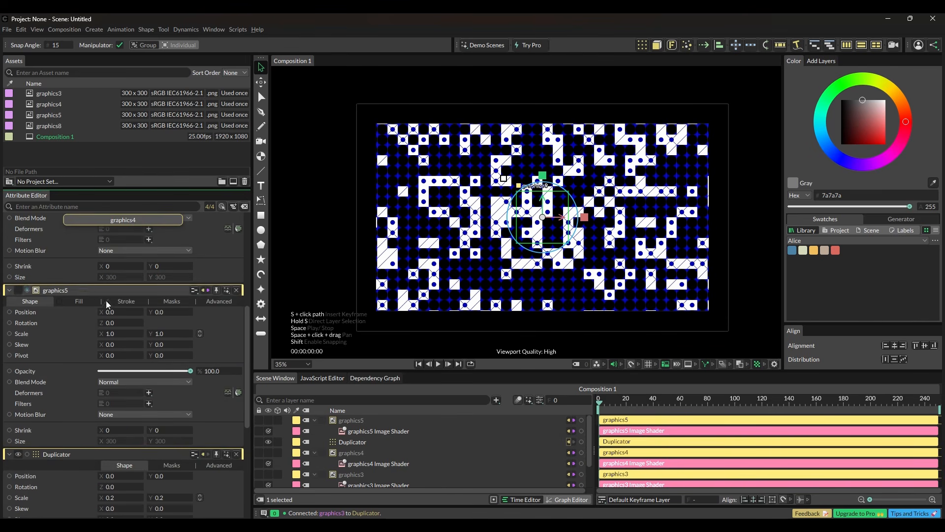
scroll(72, 280, up, 5)
scroll(89, 303, up, 3)
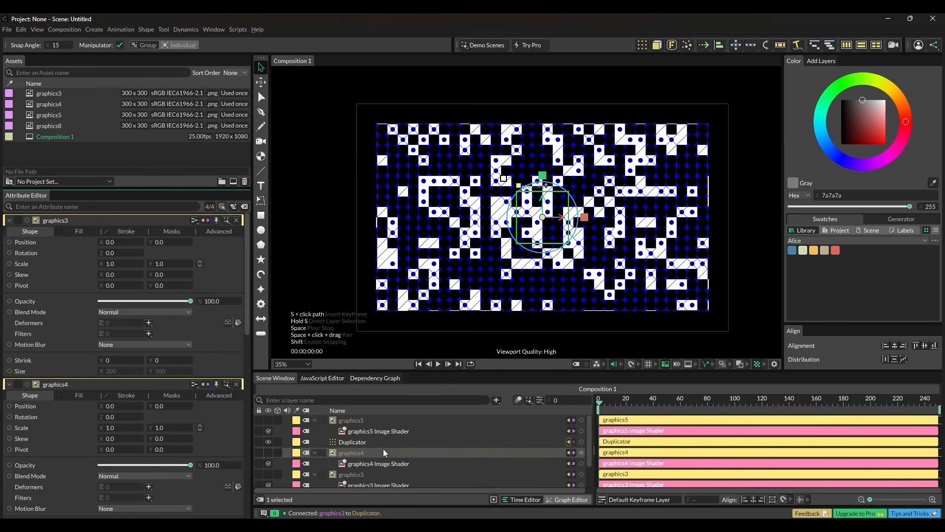
scroll(382, 447, down, 2)
drag(380, 471, 120, 211)
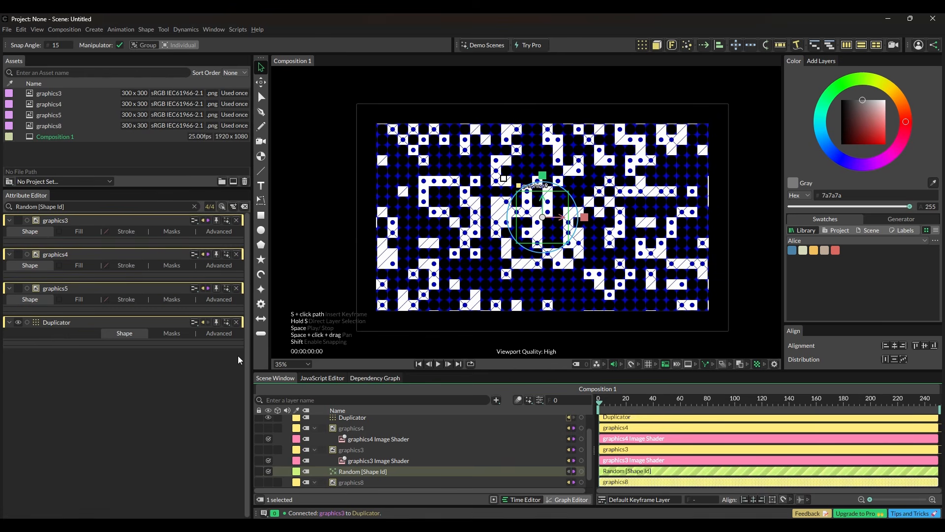
drag(357, 471, 130, 232)
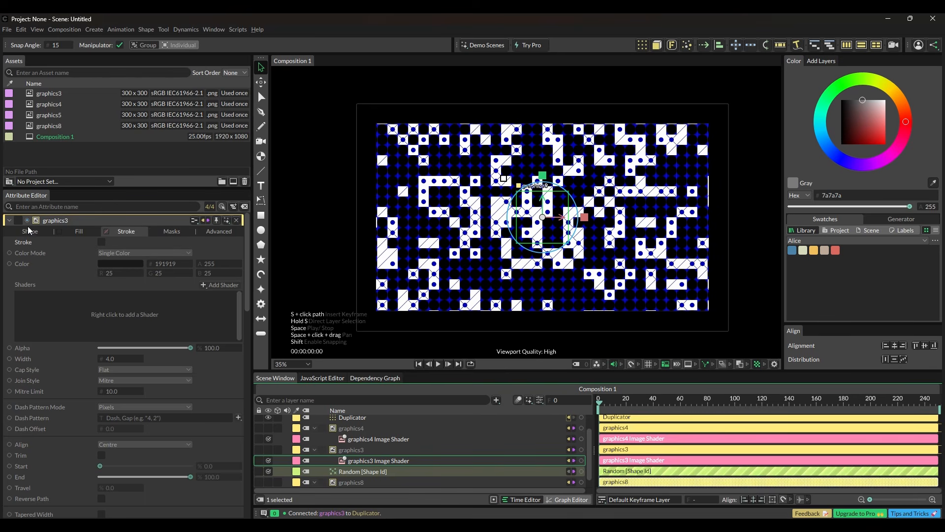
scroll(61, 265, down, 5)
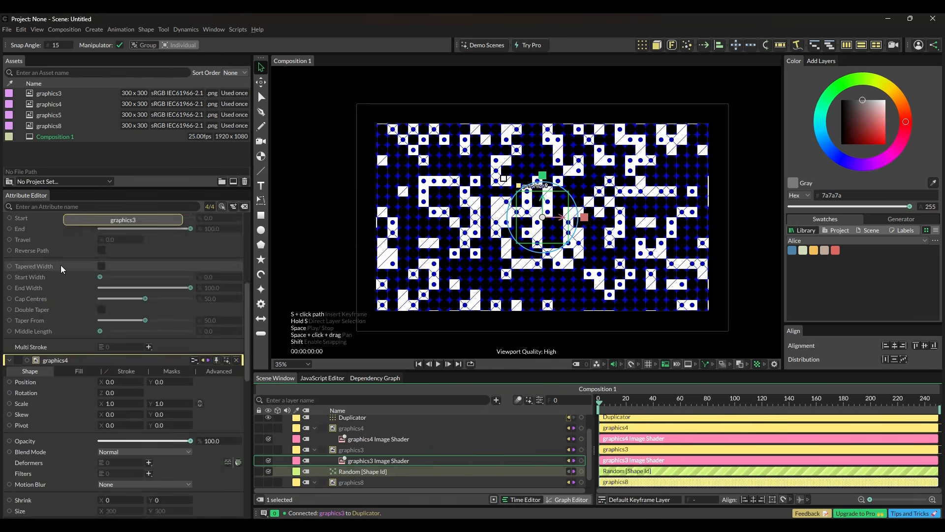
scroll(61, 264, up, 5)
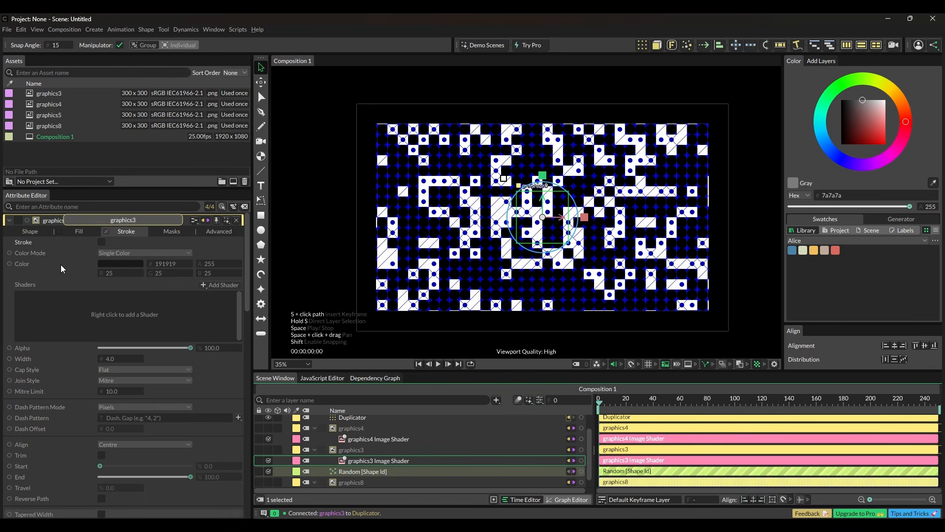
Step: Collapse the graphics3, graphics4, graphics5 and Duplicator attribute sections and bring up the Random [Shape Id] attributes with nothing selected
click(14, 223)
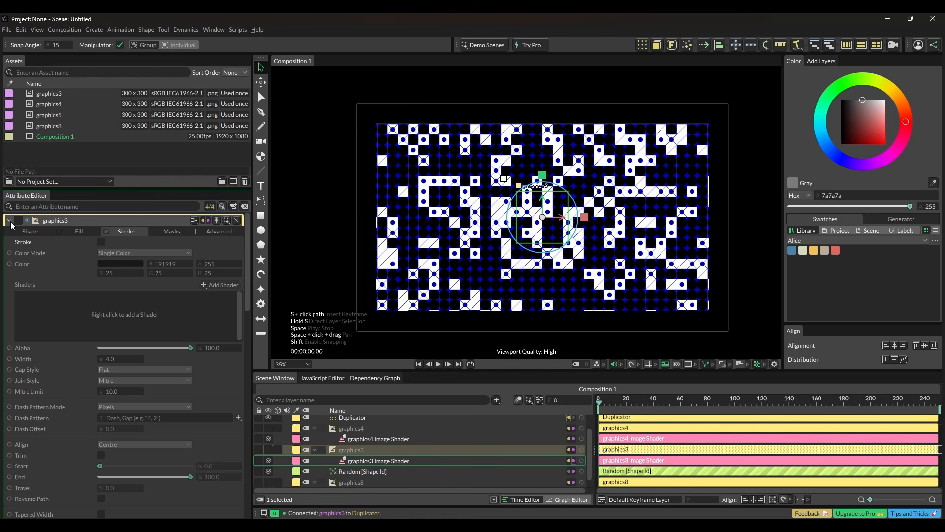
click(16, 222)
click(16, 223)
click(10, 221)
click(10, 234)
click(10, 247)
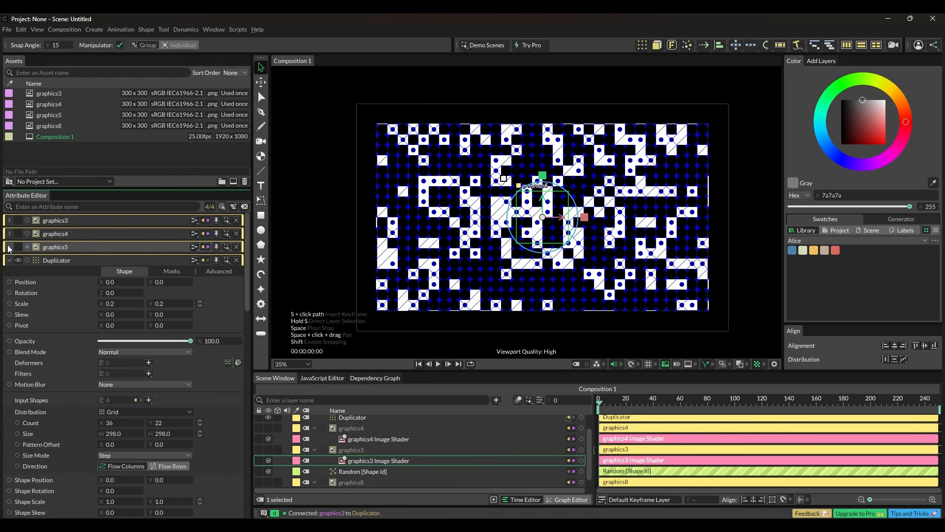
click(10, 260)
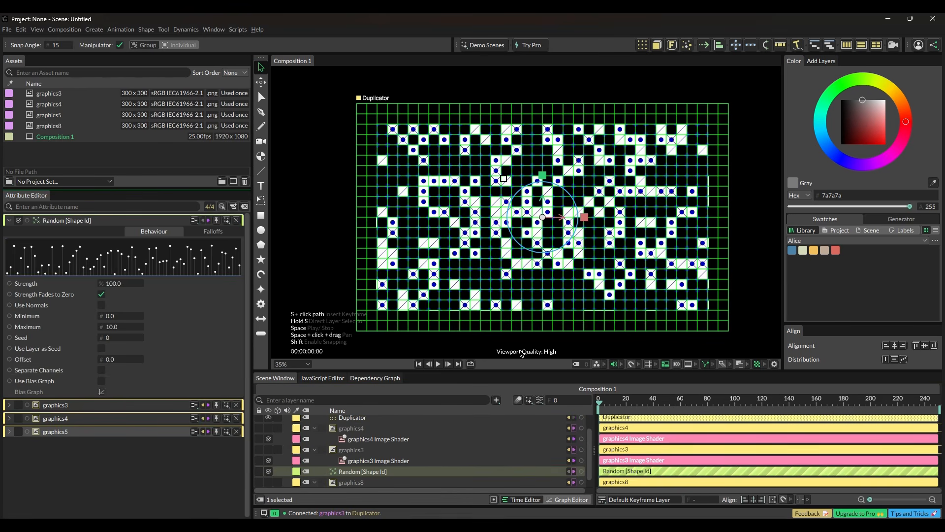
click(745, 304)
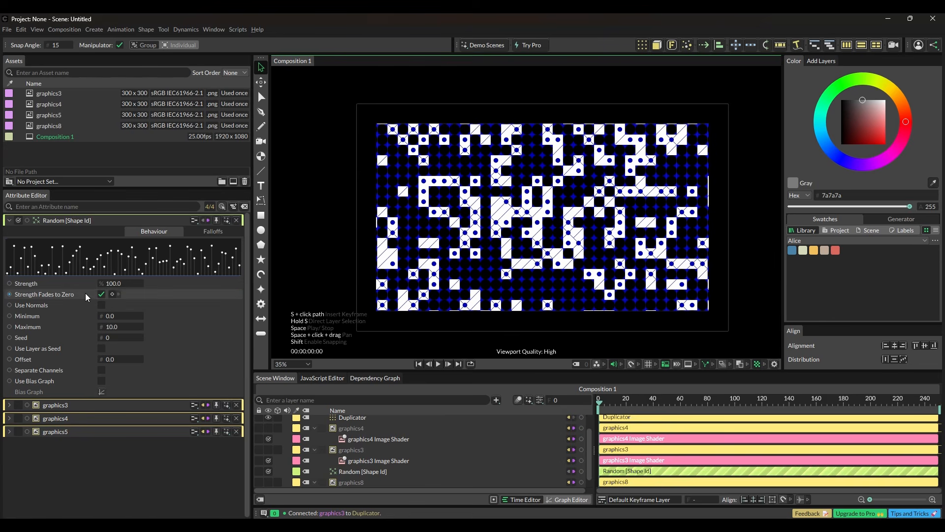
Step: Raise the Random behaviour's Strength to 106 and set its Maximum to 10
drag(113, 285, 122, 332)
click(118, 327)
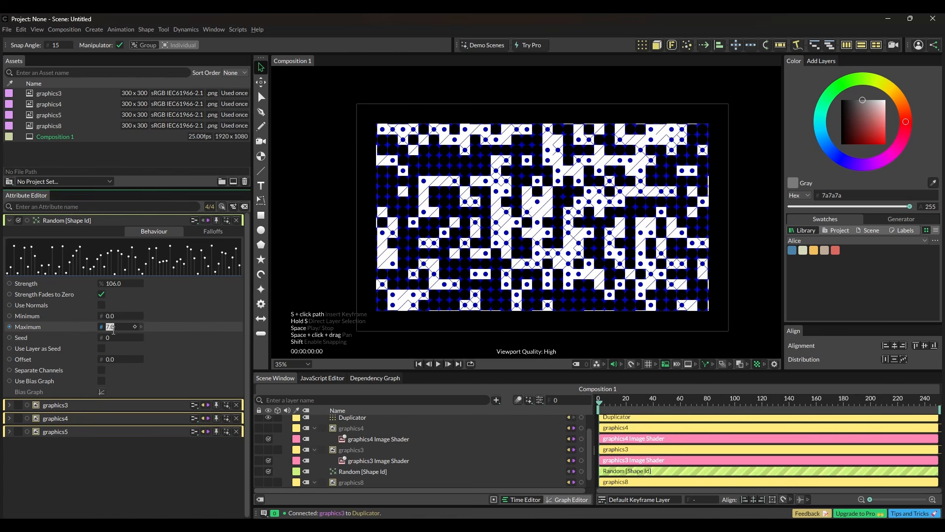
text(10)
key(Return)
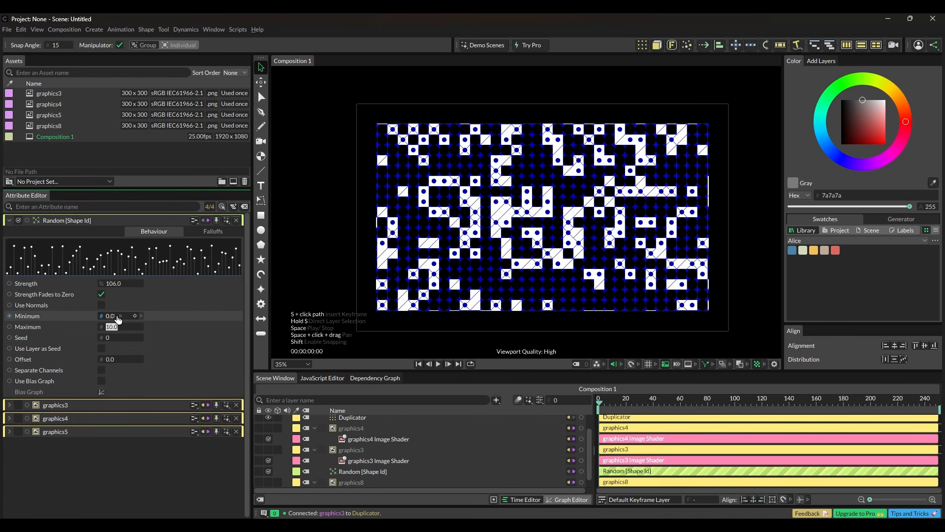
Step: Try a Minimum of 1.0 on the Random behaviour and return it to 0
drag(121, 317, 123, 320)
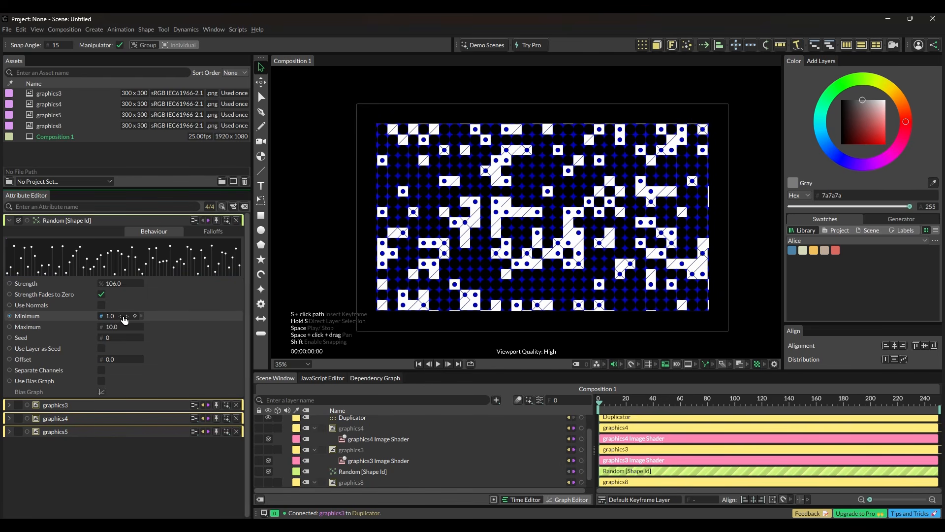
click(123, 317)
text(0)
key(Return)
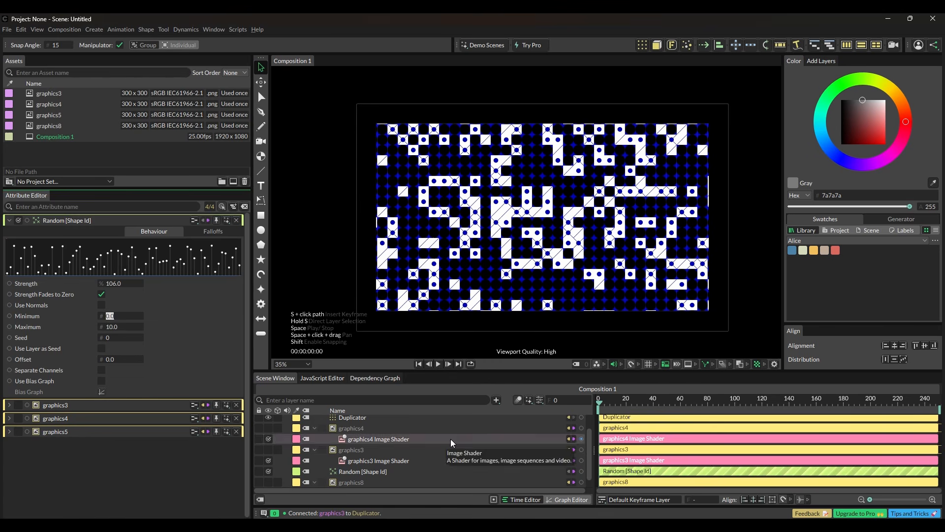
Step: Add a keyframe for the Random behaviour's Strength at frame 0 and show its track in the timeline
scroll(452, 442, up, 2)
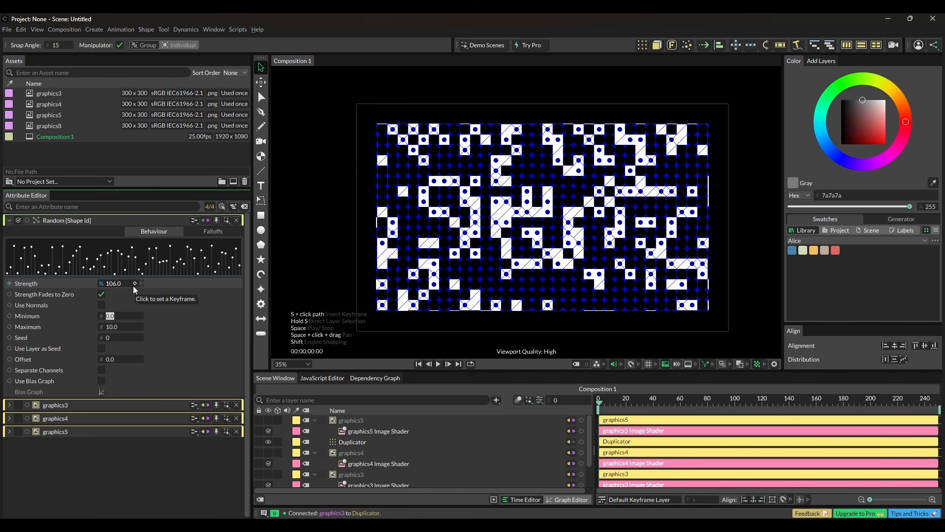
click(135, 284)
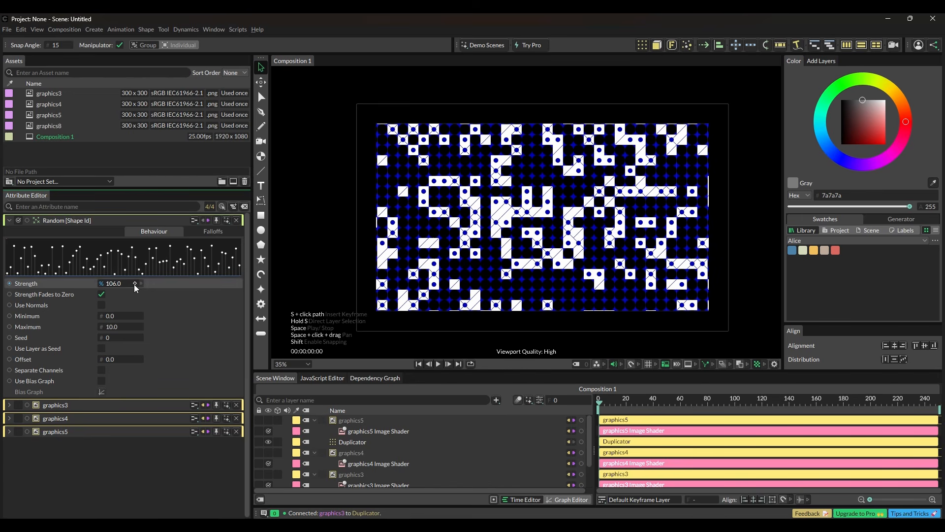
scroll(643, 453, down, 2)
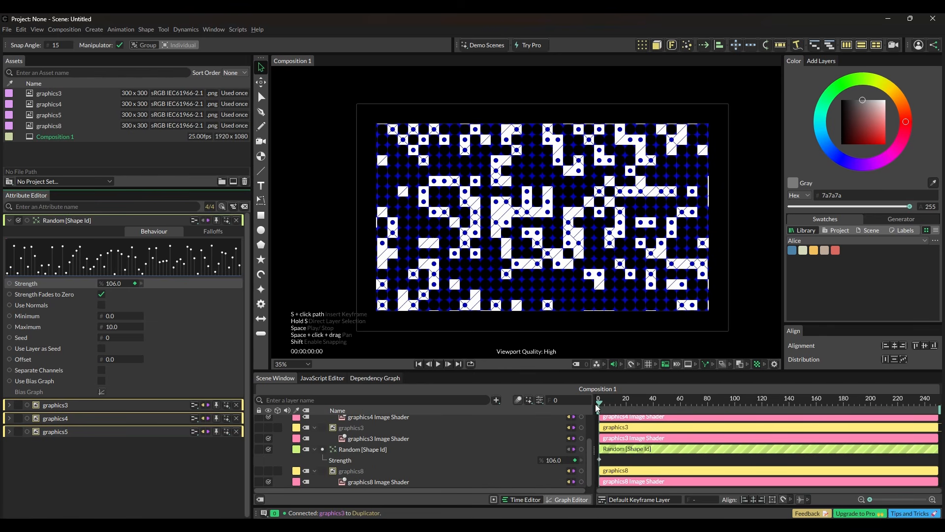
Step: Try a second Strength keyframe of 118 at frame 36, and undo it
drag(600, 418, 650, 426)
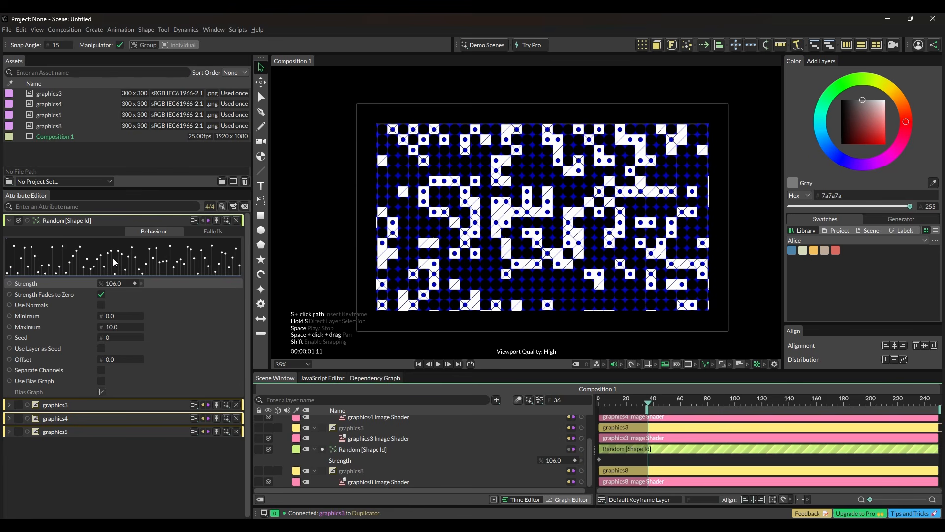
drag(119, 286, 130, 291)
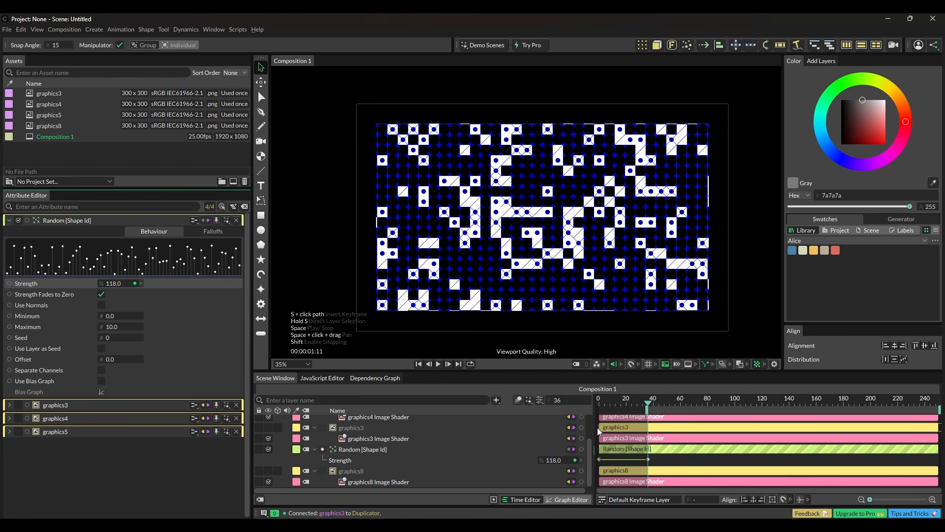
key(ctrl+z)
key(ctrl+z)
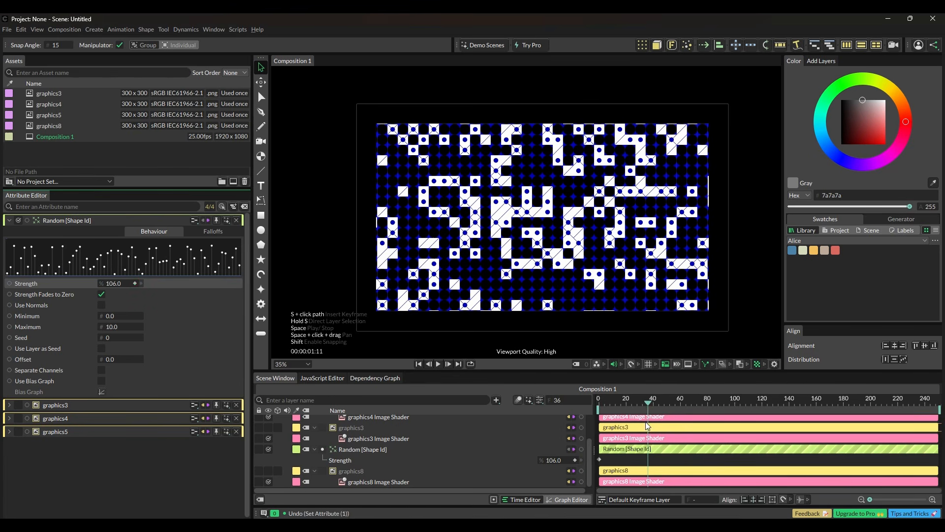
Step: Key the Random behaviour's Strength at 115 on frame 27 and scrub through the animation to frame 112
drag(648, 404, 636, 426)
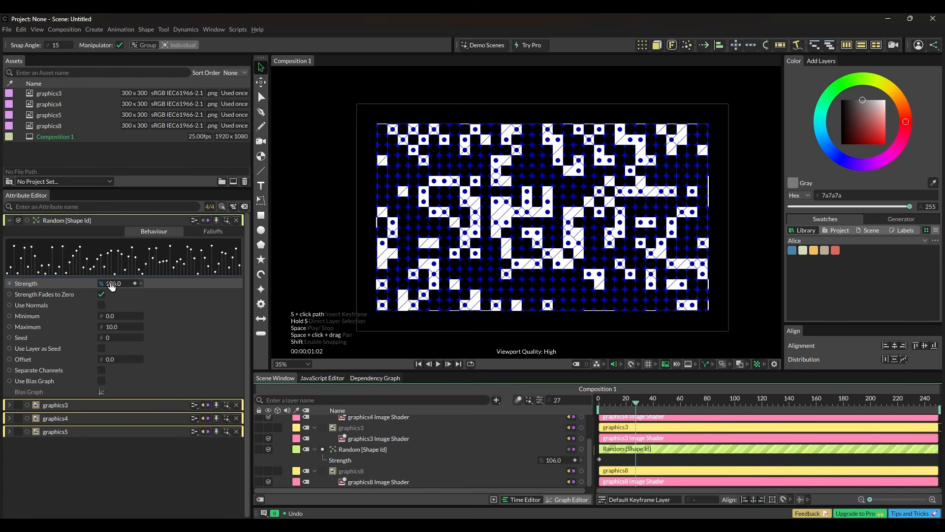
drag(112, 284, 118, 286)
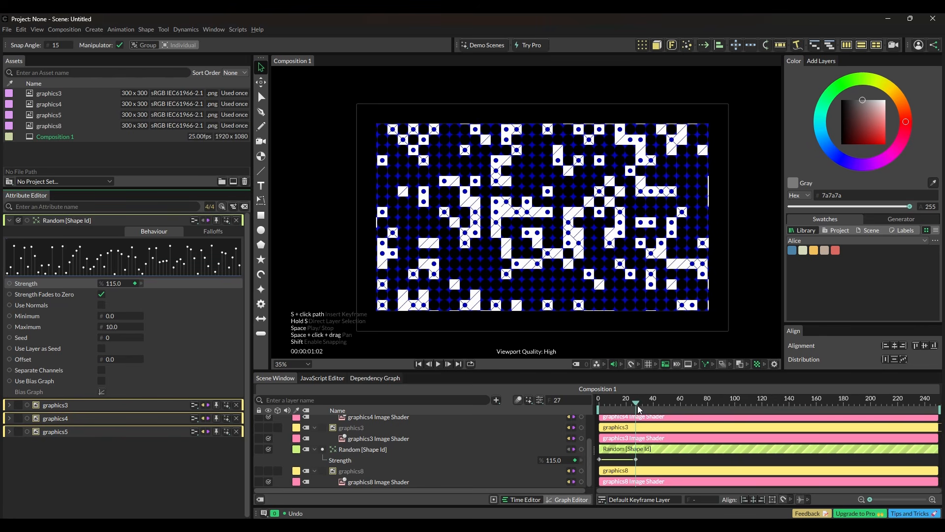
drag(638, 409, 750, 431)
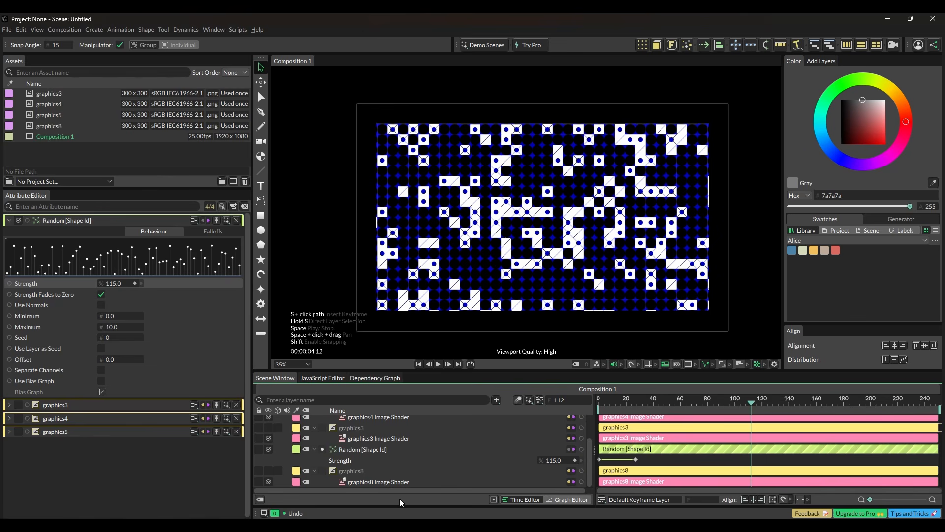
Step: Delete all layers from Composition 1
click(416, 482)
scroll(416, 458, up, 2)
click(415, 419)
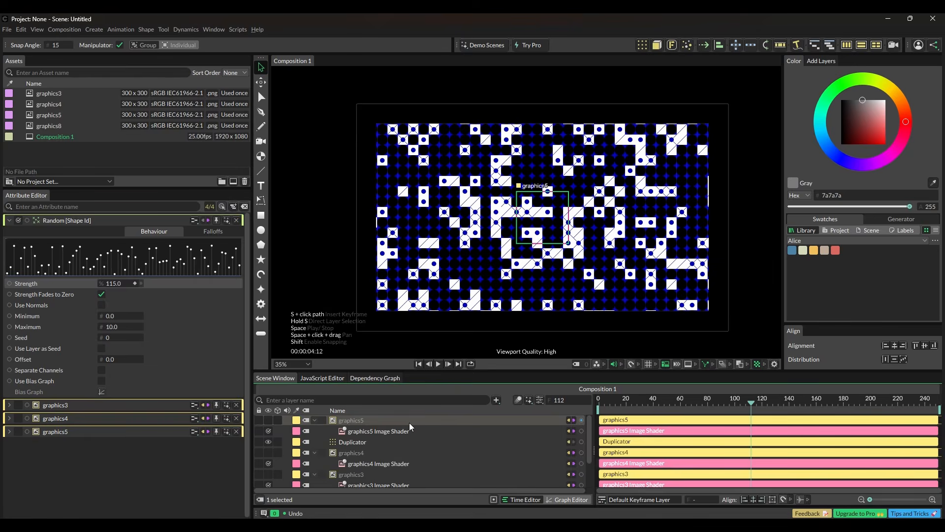
key(ctrl+a)
key(Delete)
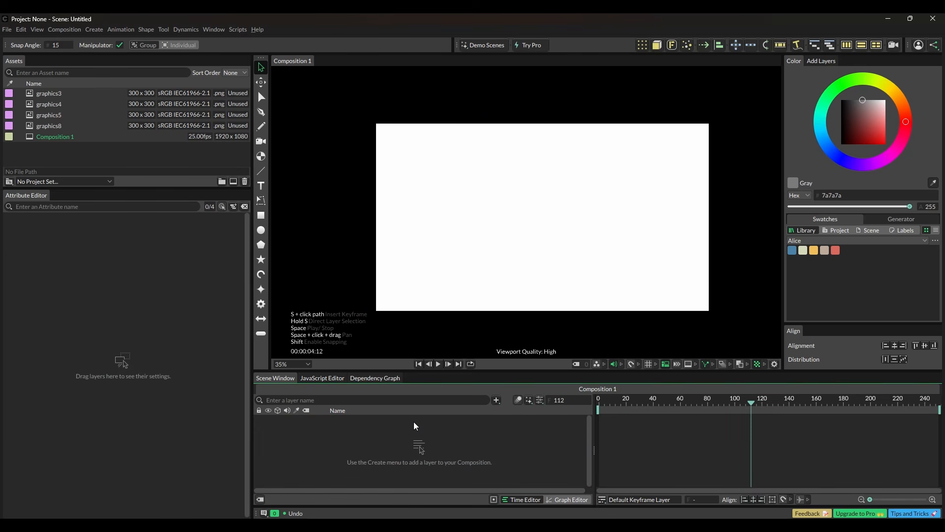
Step: Create a 200 by 200 rectangle in the empty composition and set its fill colour to blue 0002ff
click(261, 215)
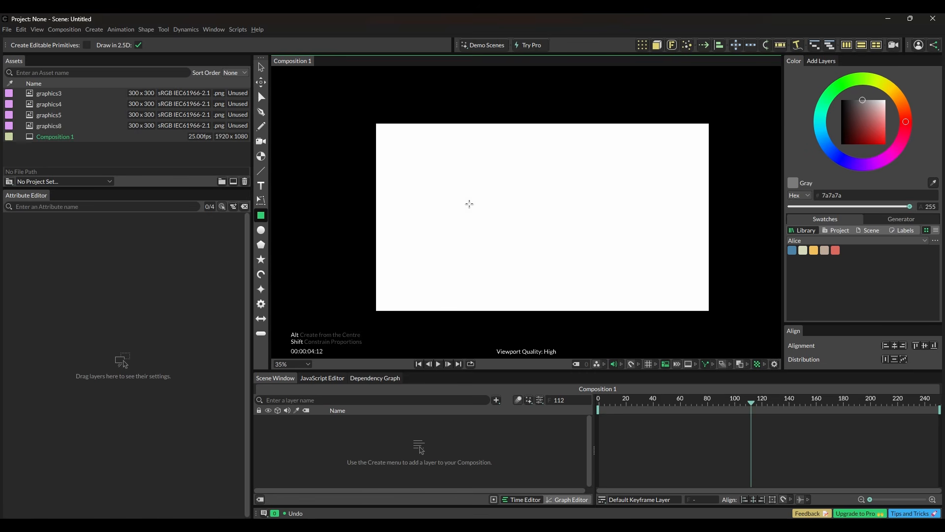
click(451, 207)
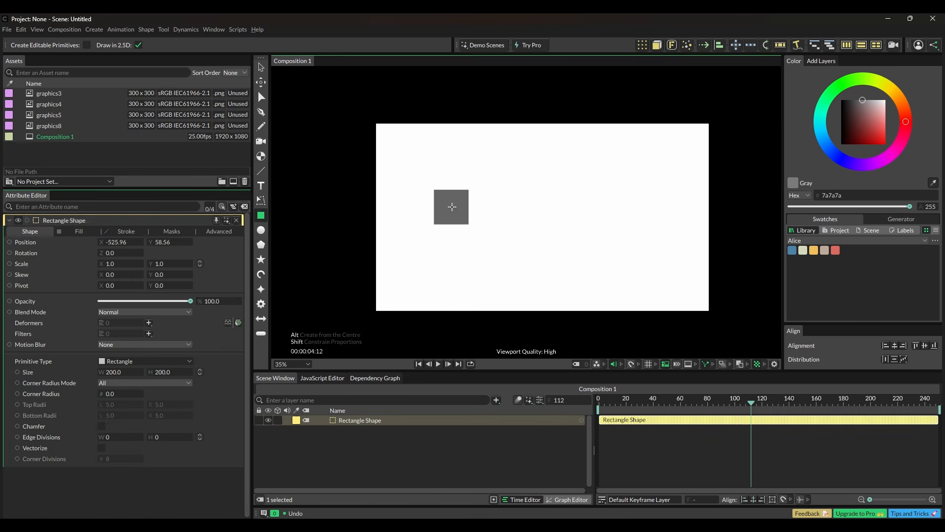
click(78, 232)
click(127, 253)
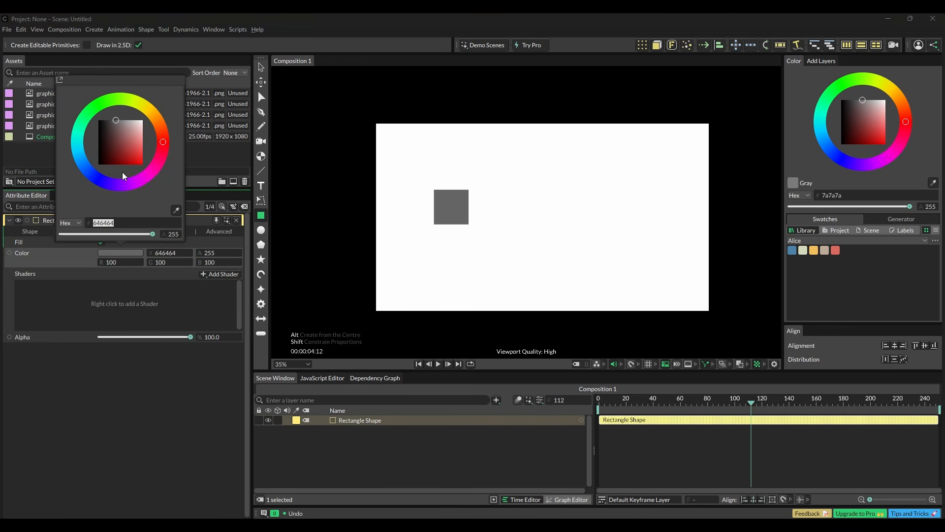
click(105, 180)
click(142, 164)
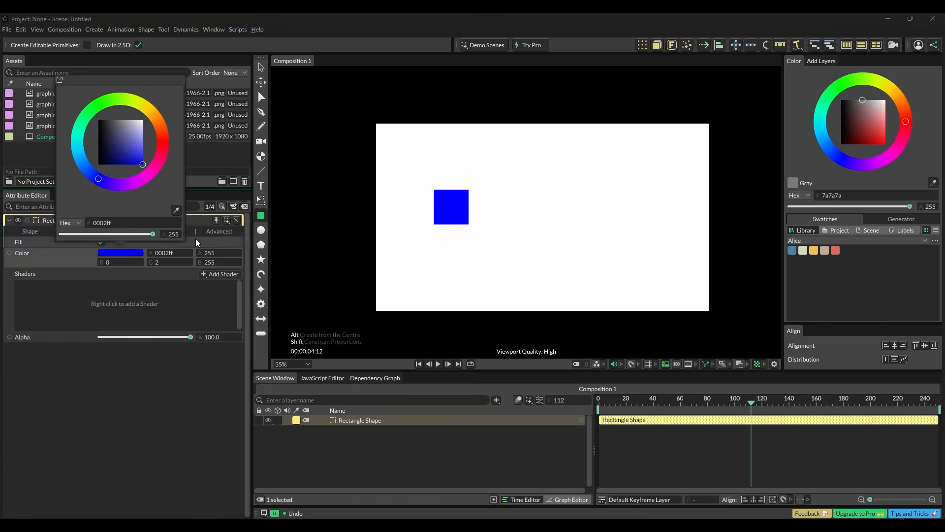
click(180, 319)
click(37, 233)
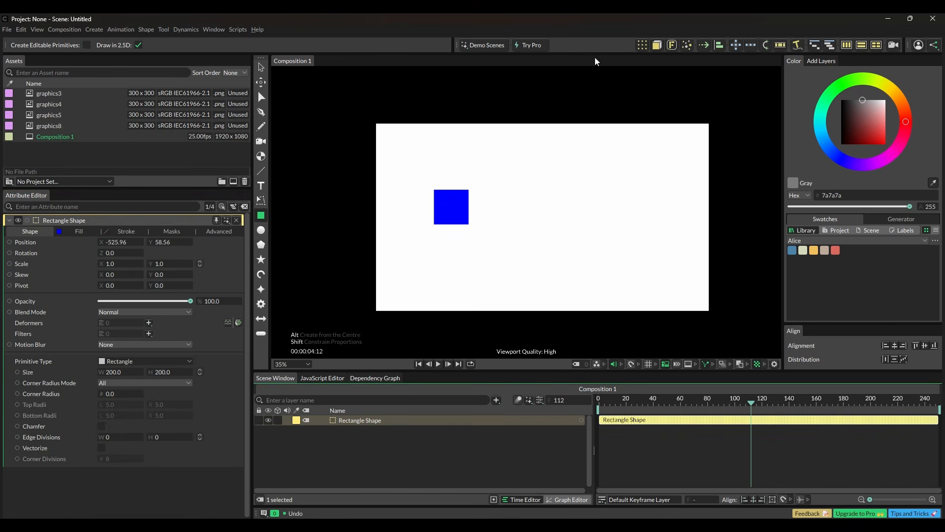
Step: Apply a Duplicator to the rectangle and set the grid's Size Mode to Step
click(642, 45)
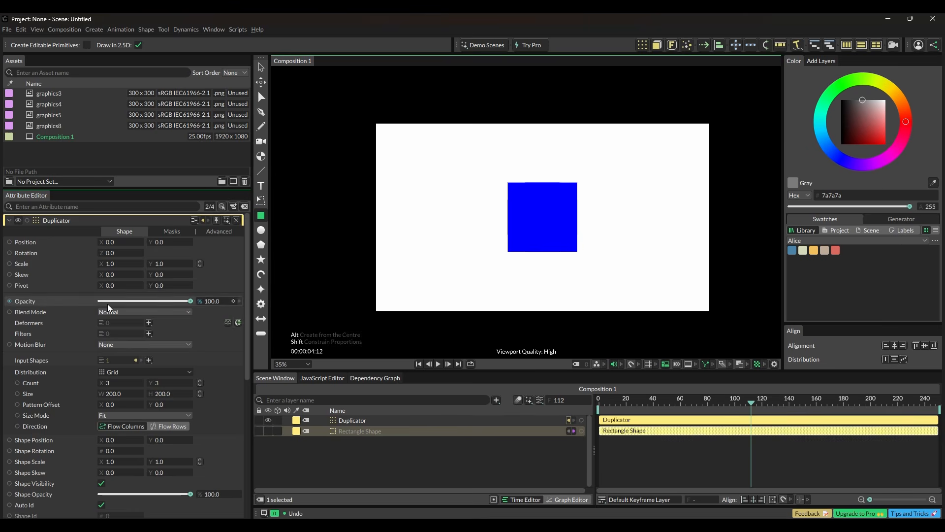
scroll(107, 303, down, 3)
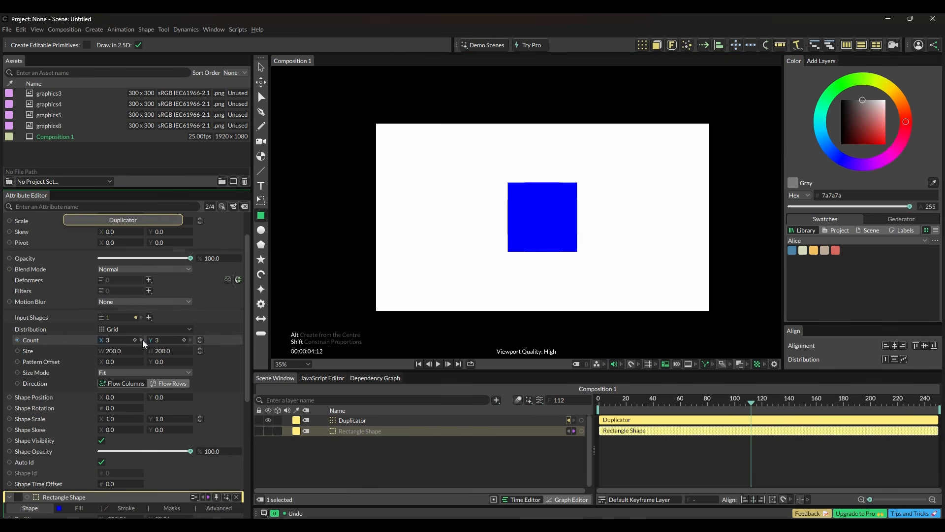
click(181, 373)
click(173, 384)
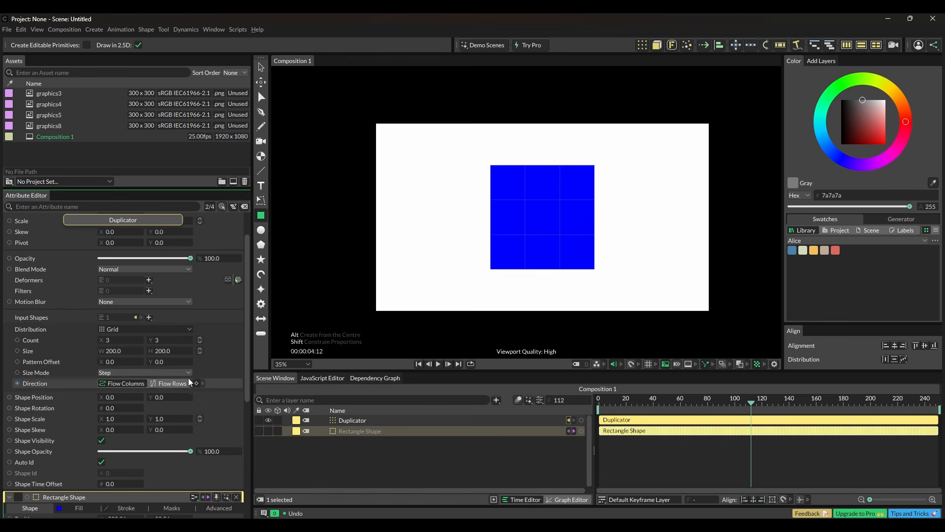
Step: Set the Duplicator's grid size to 210 by 210 to leave gaps between the squares
mouse_move(162, 353)
mouse_down()
mouse_move(137, 353)
mouse_move(165, 353)
mouse_up()
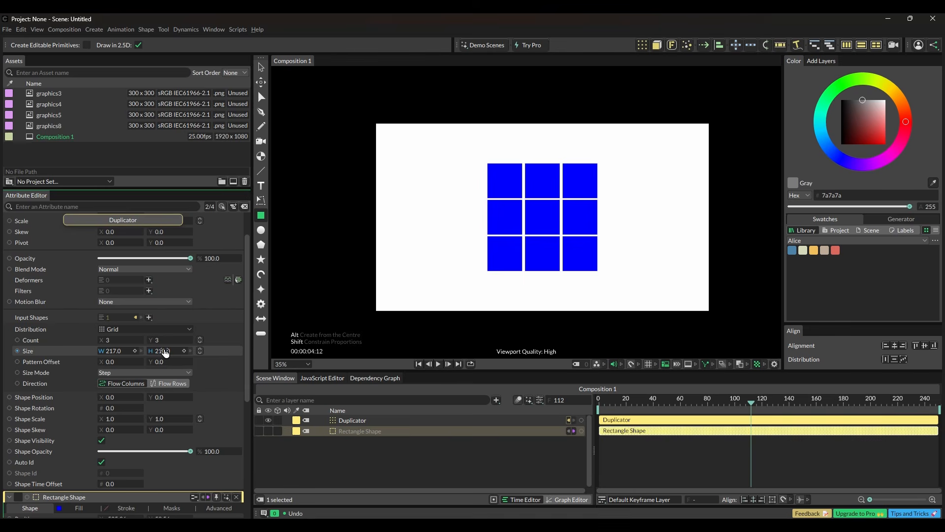
click(124, 354)
text(2)
key(Return)
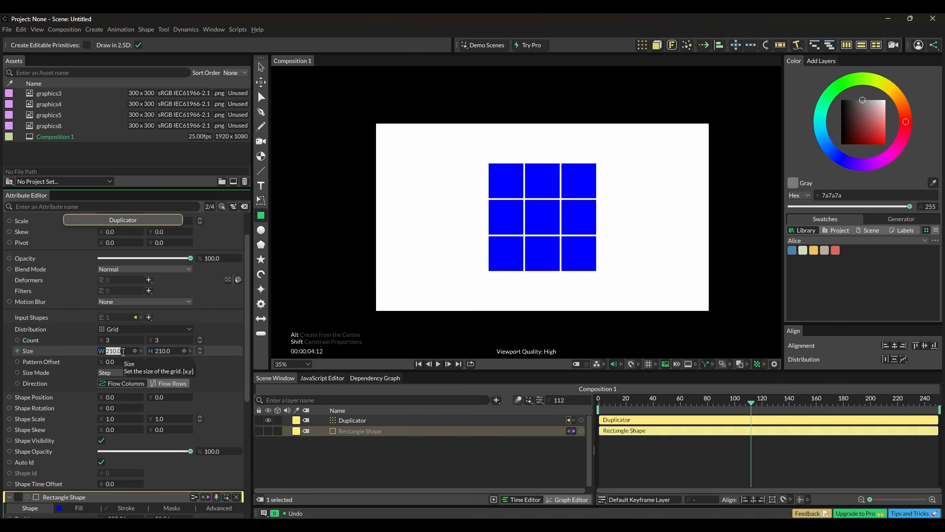
Step: Scale the Duplicator to 0.1 in both X and Y
scroll(207, 340, up, 2)
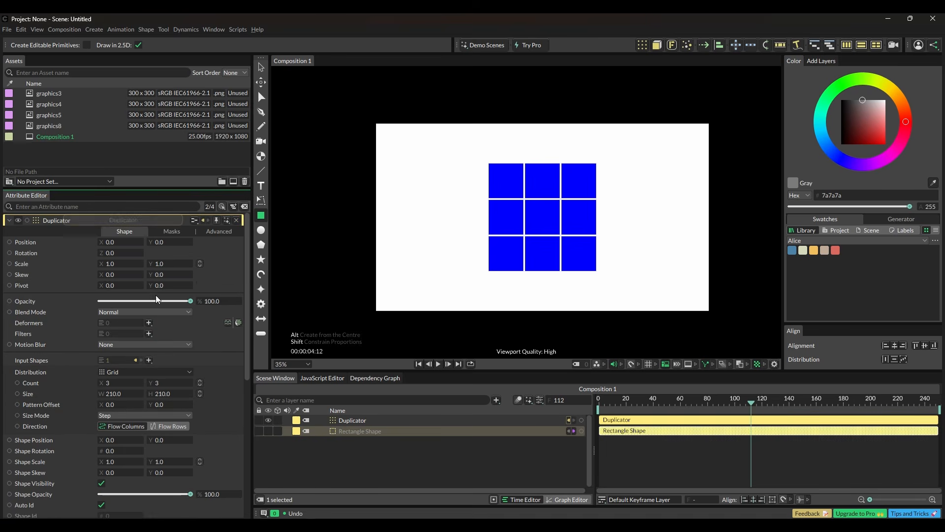
click(125, 265)
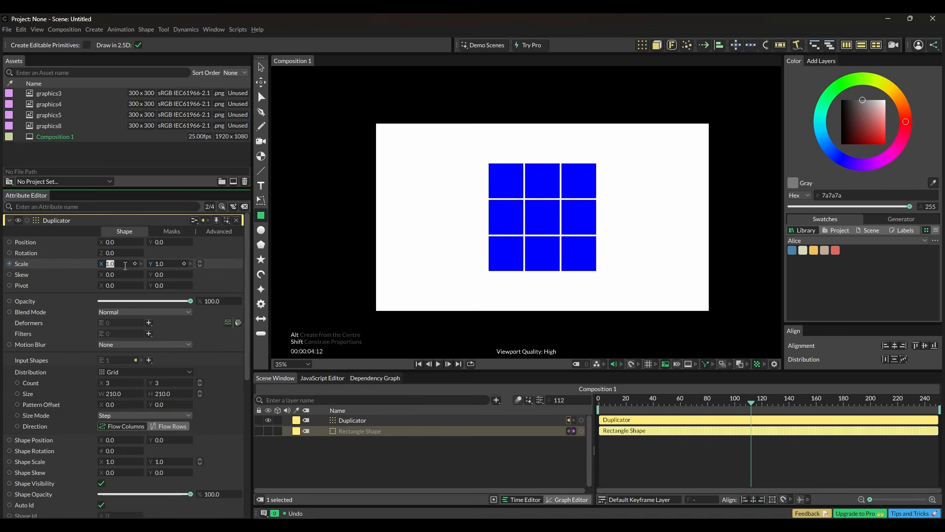
text(0.1)
key(Return)
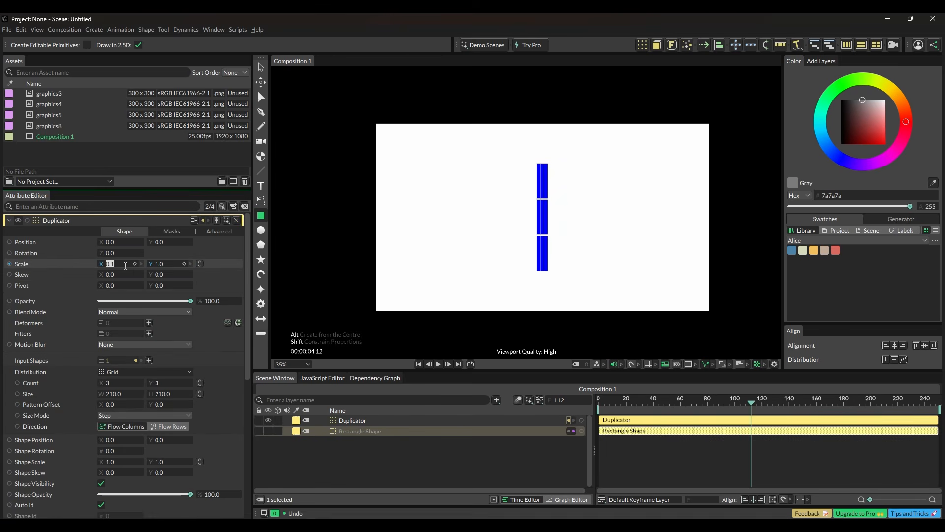
click(158, 264)
key(Return)
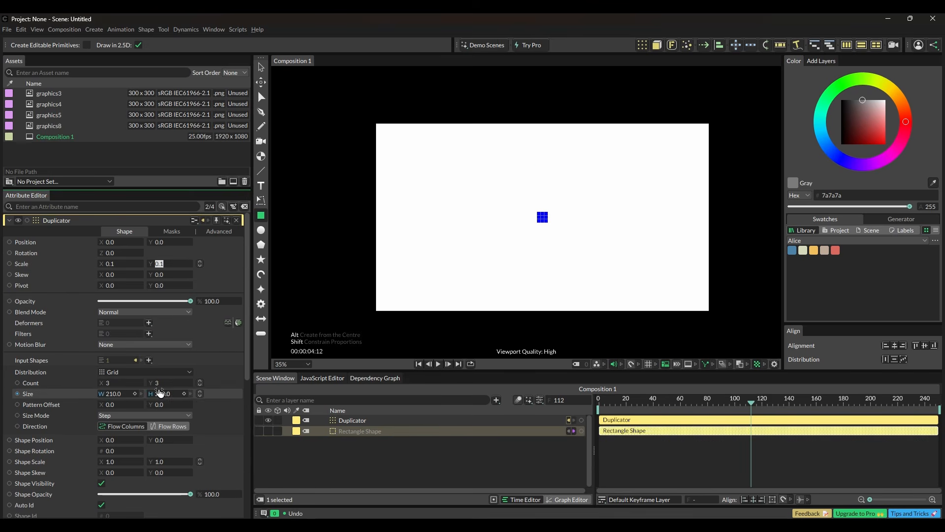
Step: Set the Duplicator's grid count to 93 by 54 so the squares fill the composition
drag(164, 385, 191, 393)
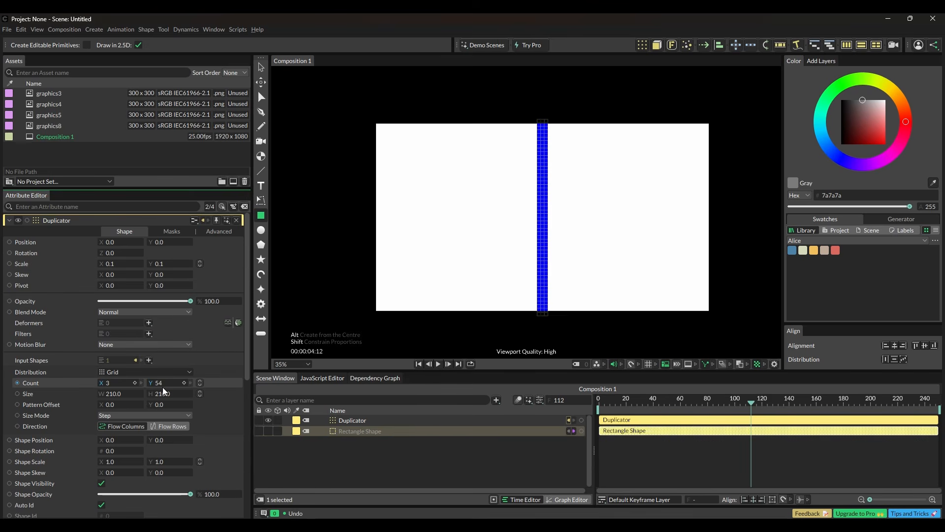
drag(122, 385, 169, 392)
scroll(538, 259, up, 1)
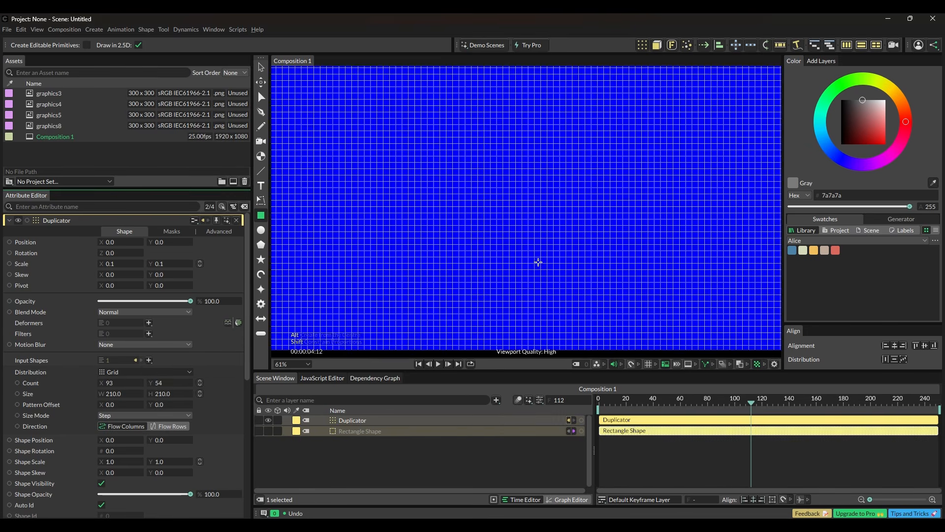
scroll(540, 261, down, 1)
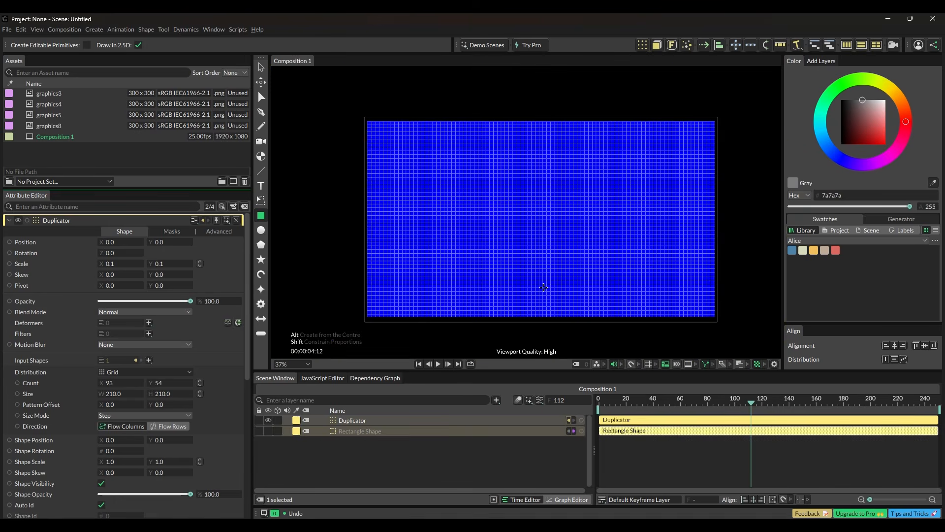
Step: Create an ellipse with a radius of 100 by 100 near the middle of the composition
click(367, 420)
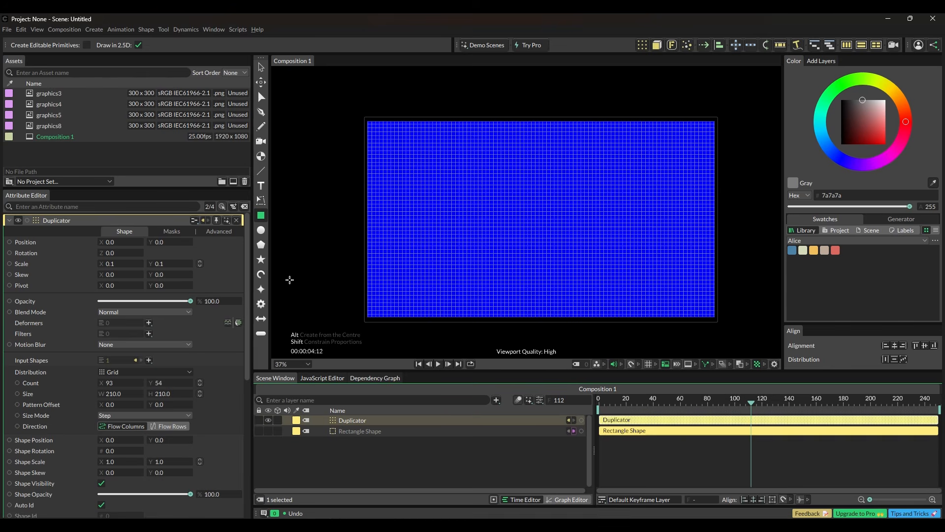
click(261, 231)
click(531, 235)
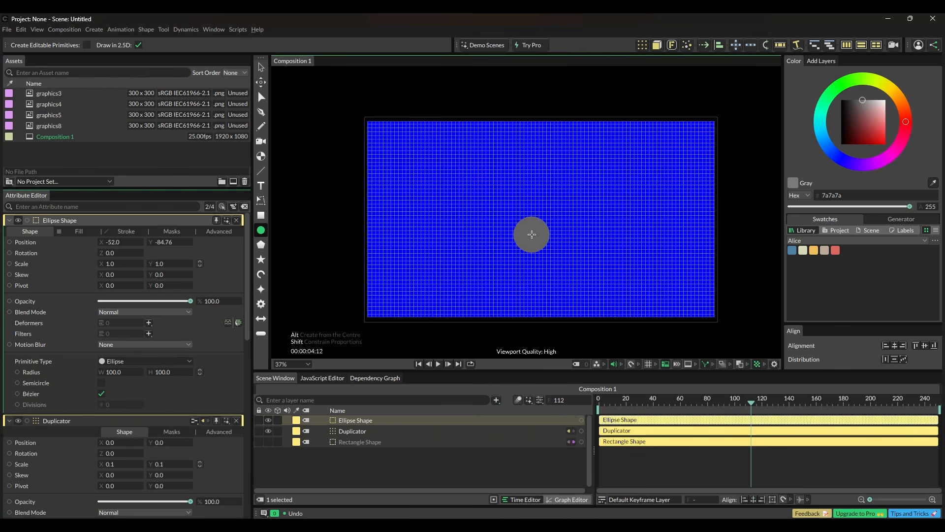
Step: Copy the rectangle's fill colour 0002ff and apply it to the ellipse's fill
scroll(163, 302, down, 2)
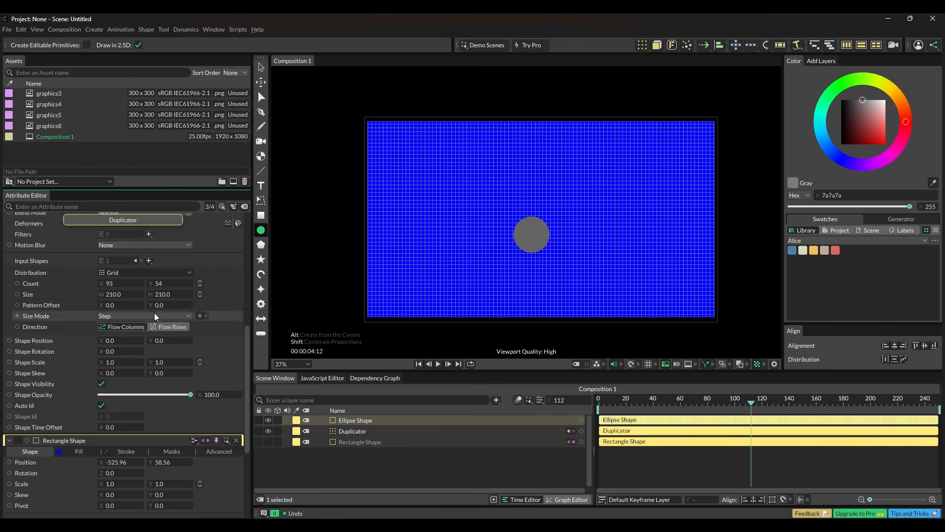
click(71, 450)
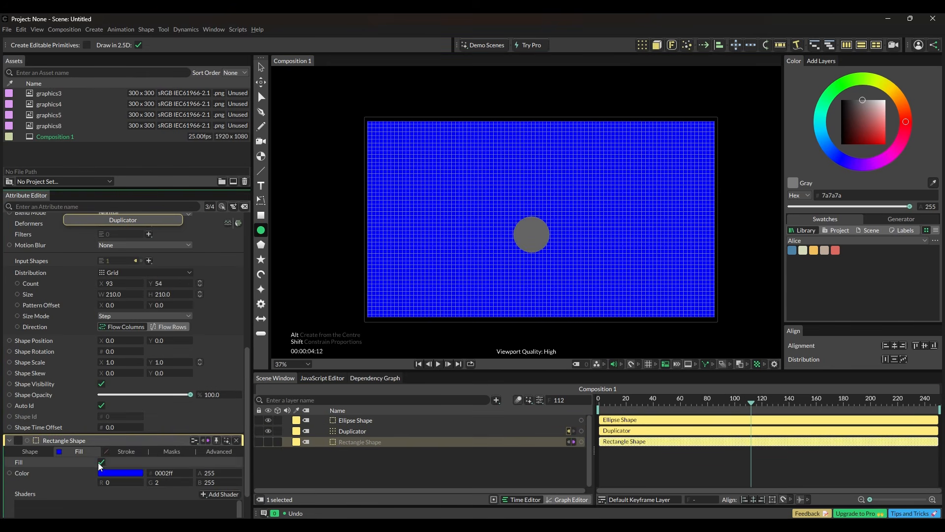
click(169, 473)
key(ctrl+c)
scroll(159, 347, up, 10)
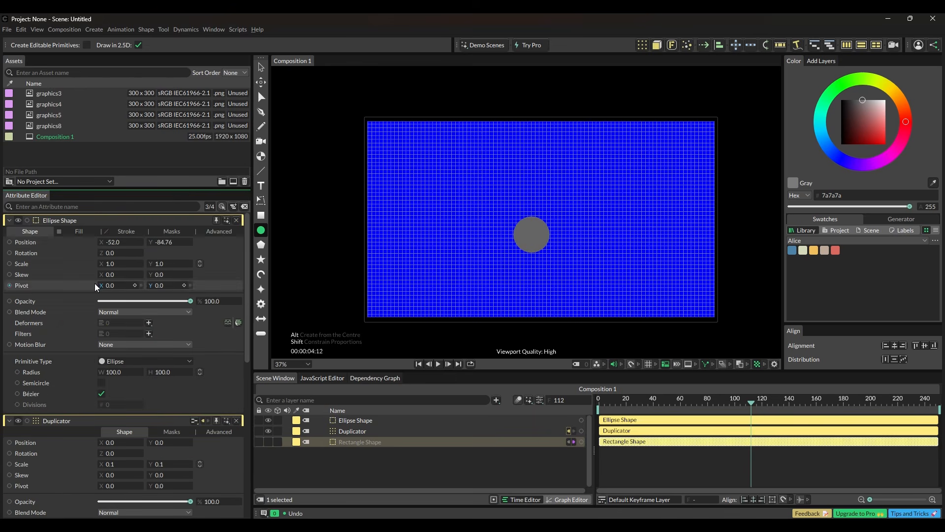
click(65, 231)
click(116, 252)
key(ctrl+v)
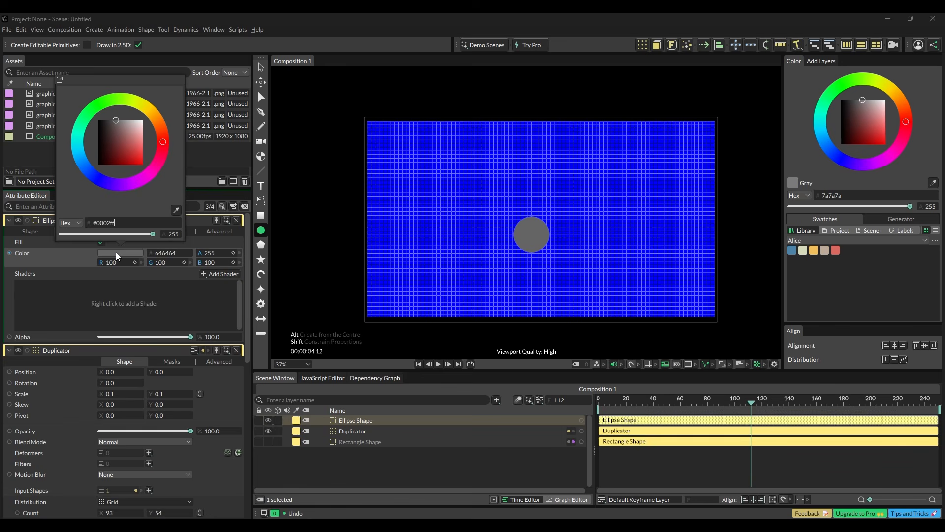
key(Return)
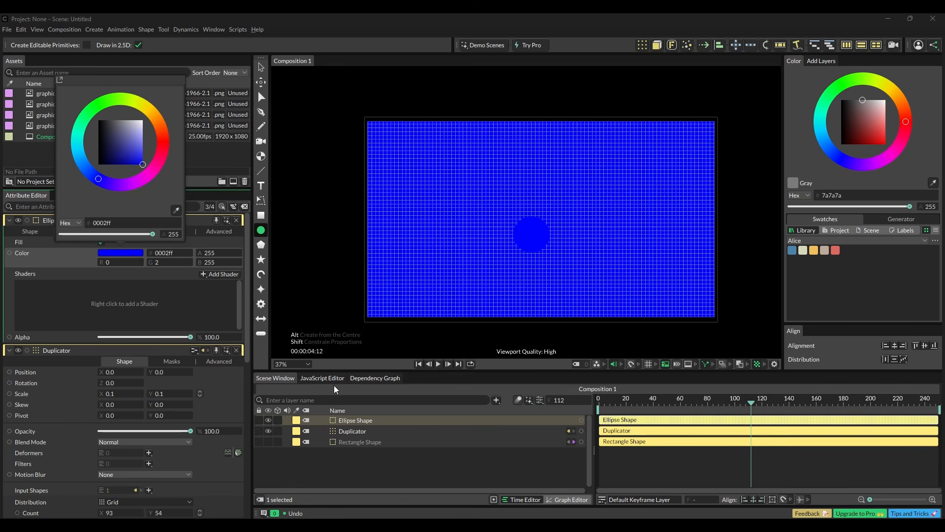
Step: Connect the ellipse to the Duplicator's Input Shapes
scroll(180, 345, down, 10)
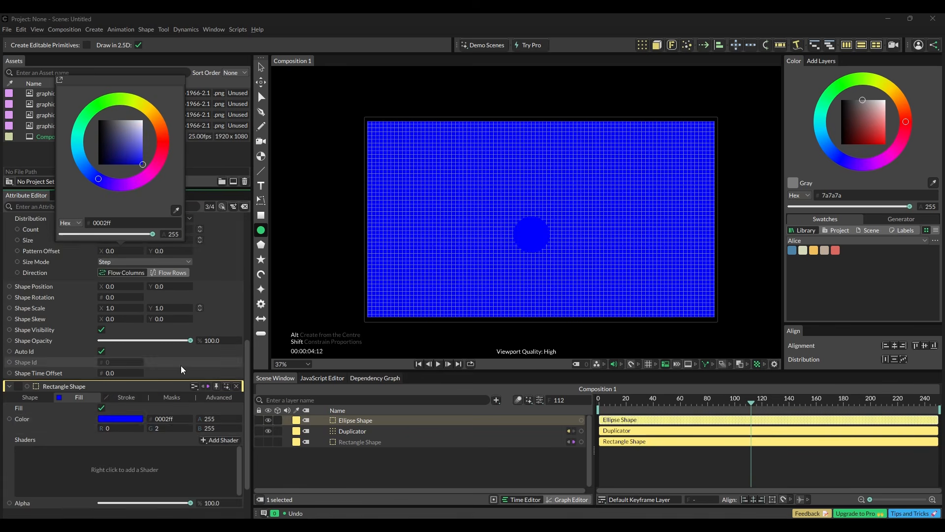
scroll(181, 367, up, 2)
drag(581, 420, 124, 299)
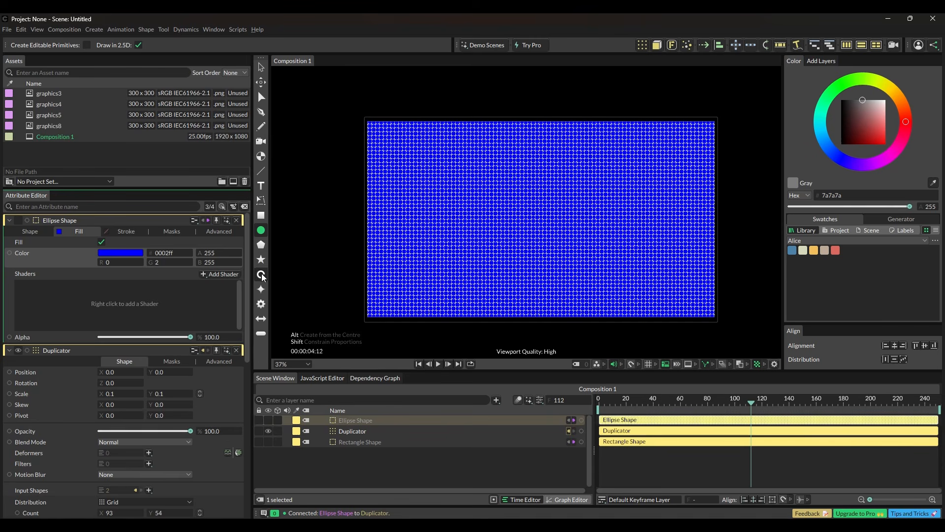
Step: Try a polygon with a radius of about 112 by 136 over the grid, and delete it
click(261, 244)
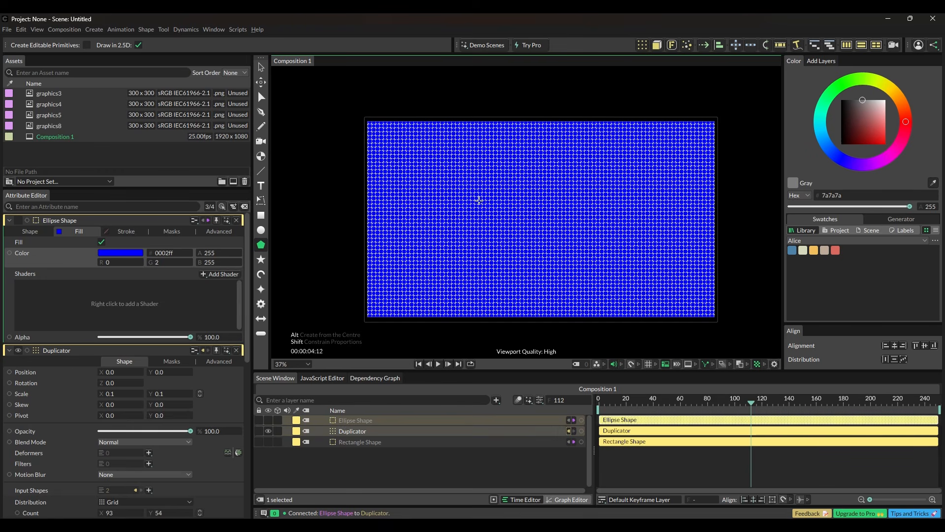
drag(480, 201, 519, 242)
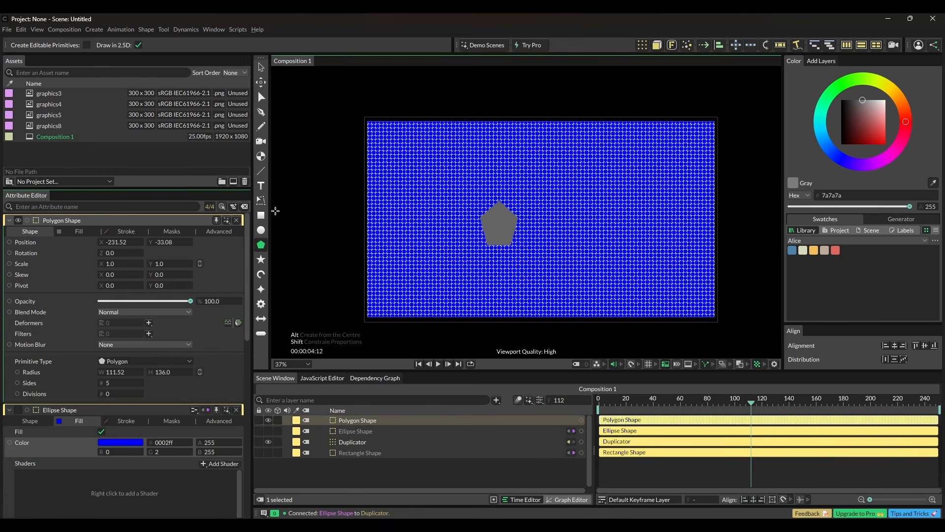
click(261, 97)
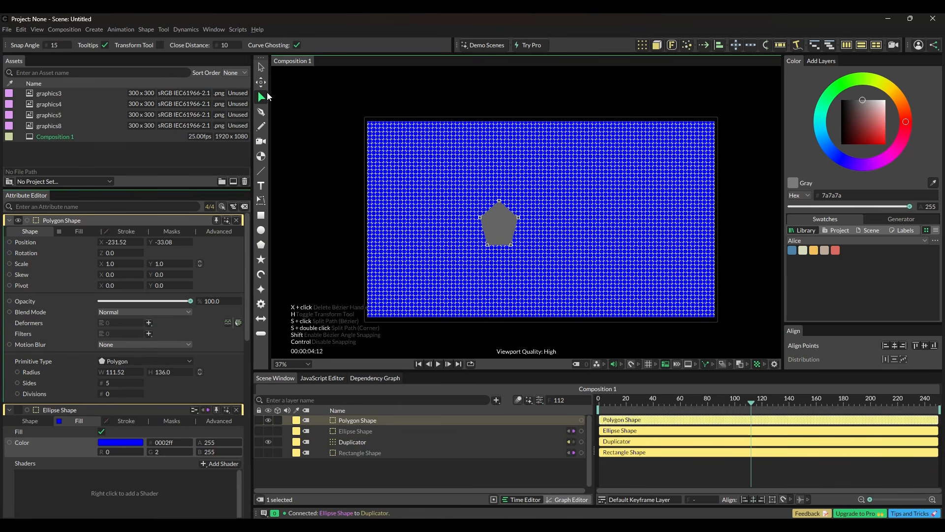
click(260, 67)
key(Delete)
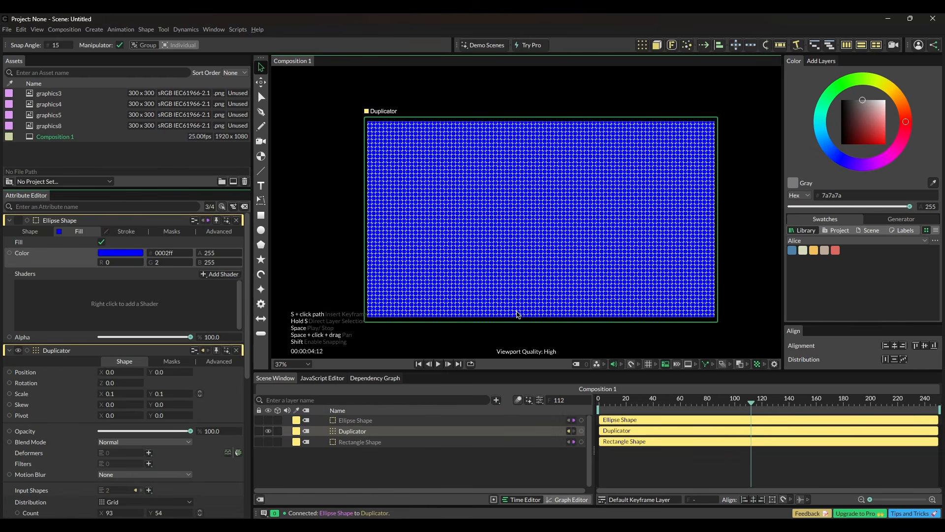
Step: Try adding a Random behaviour to the Duplicator's Auto Id and inspect the grid
scroll(499, 270, up, 5)
scroll(513, 309, down, 4)
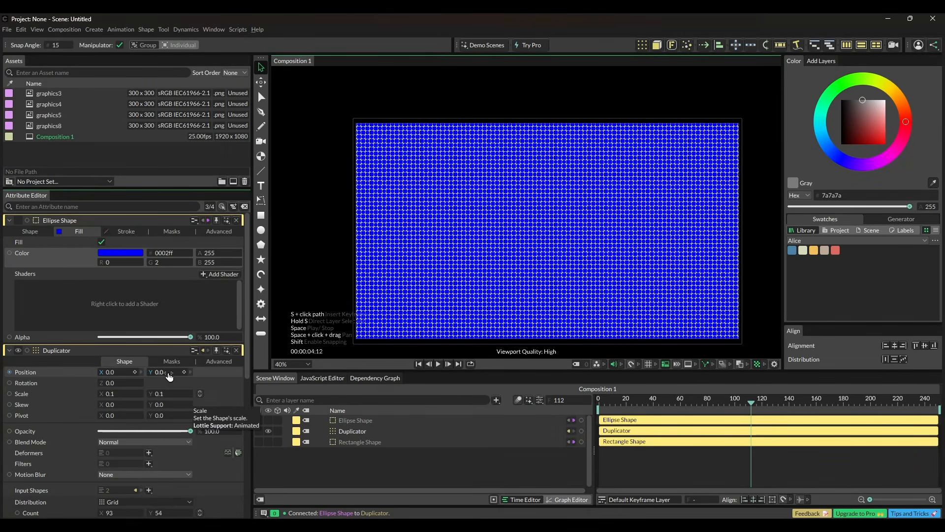
scroll(111, 480, down, 5)
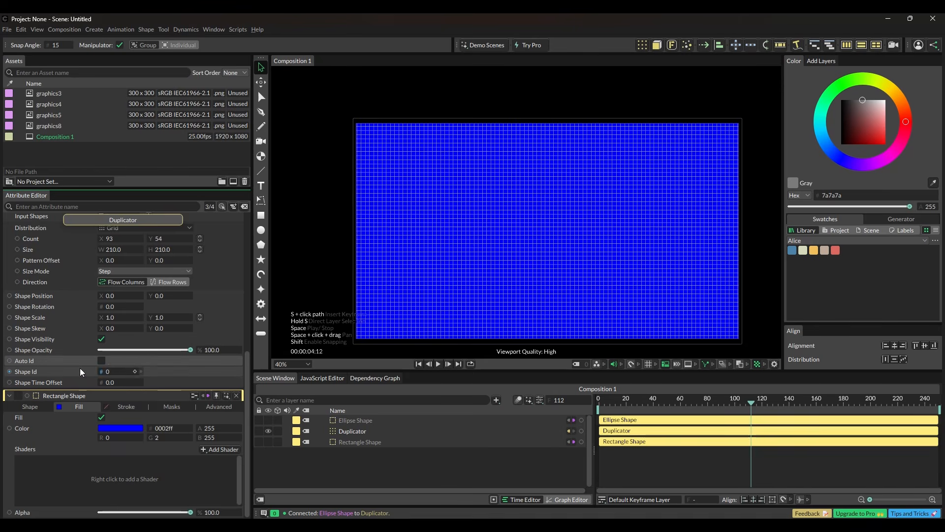
right_click(24, 364)
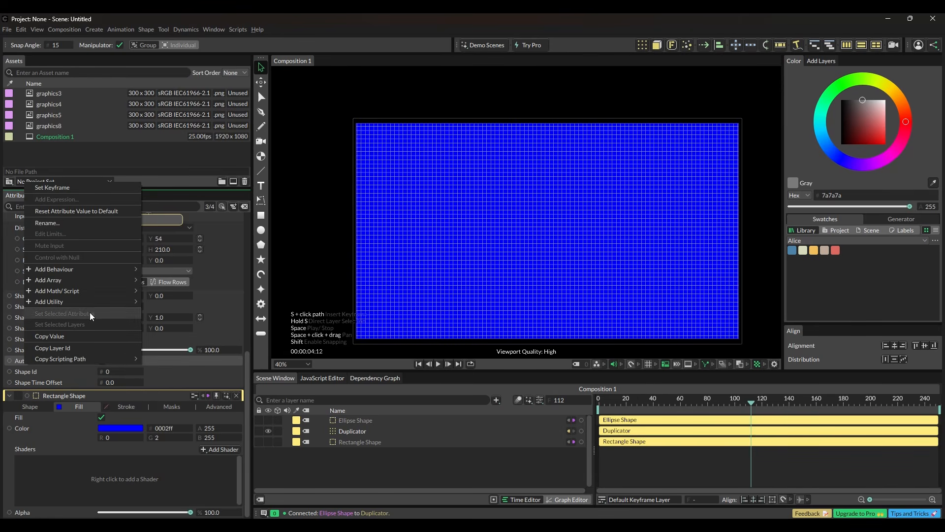
click(158, 392)
right_click(33, 359)
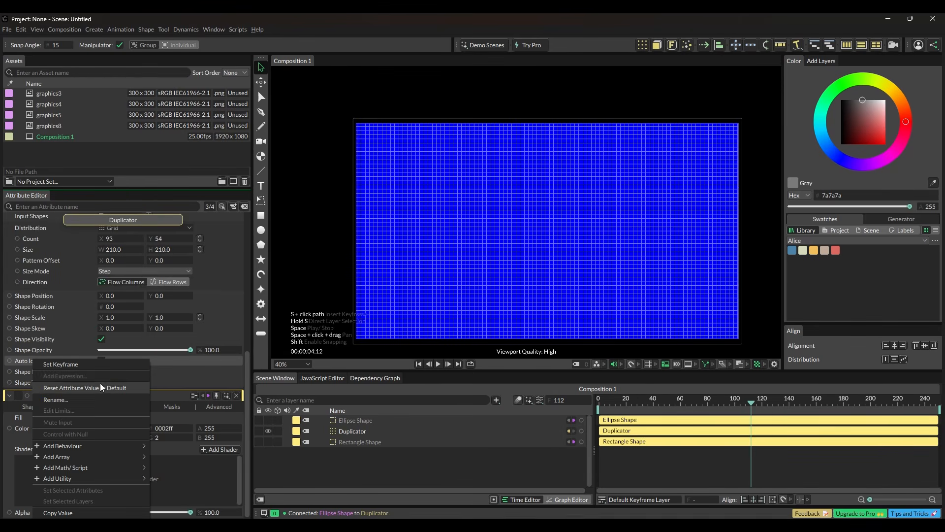
mouse_move(87, 445)
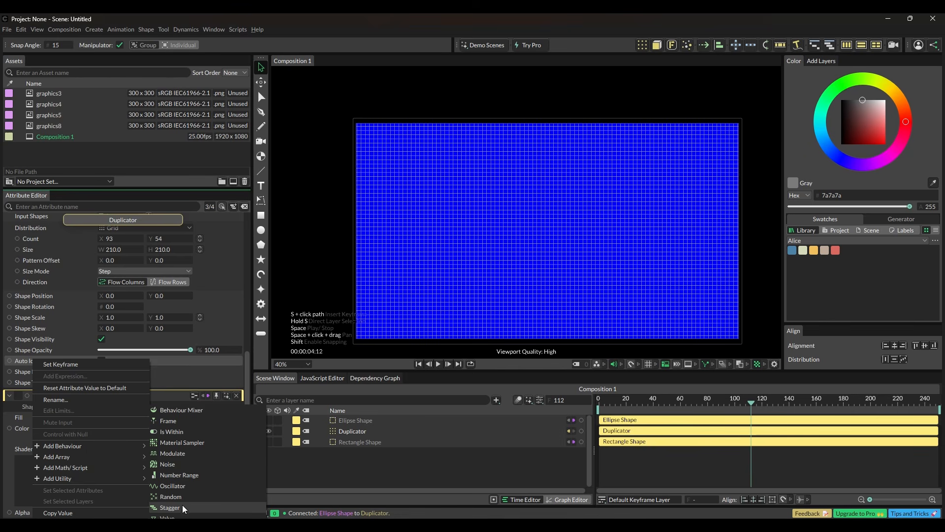
click(171, 496)
scroll(569, 314, up, 5)
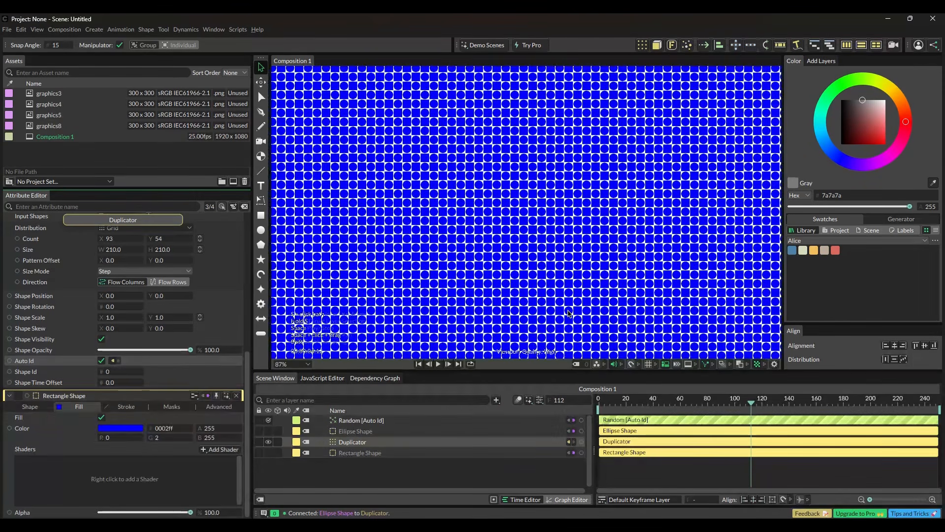
scroll(569, 313, down, 3)
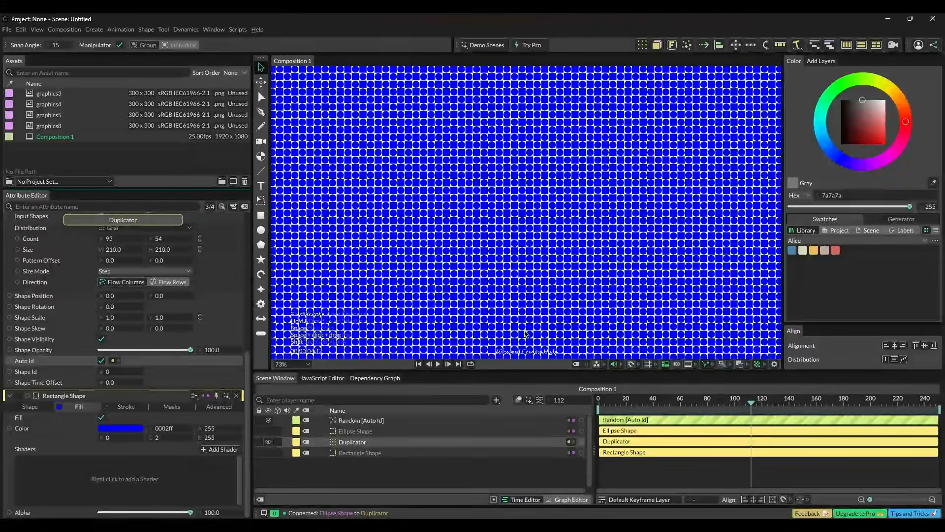
scroll(495, 249, down, 3)
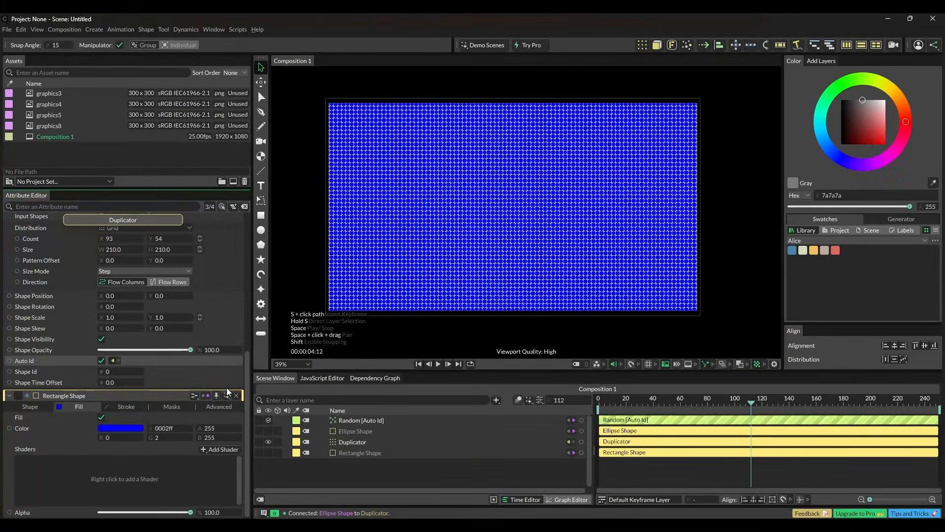
Step: Try a Maximum of 9 and a Strength of 71 on the Random behaviour, and undo back to before it was added
click(411, 420)
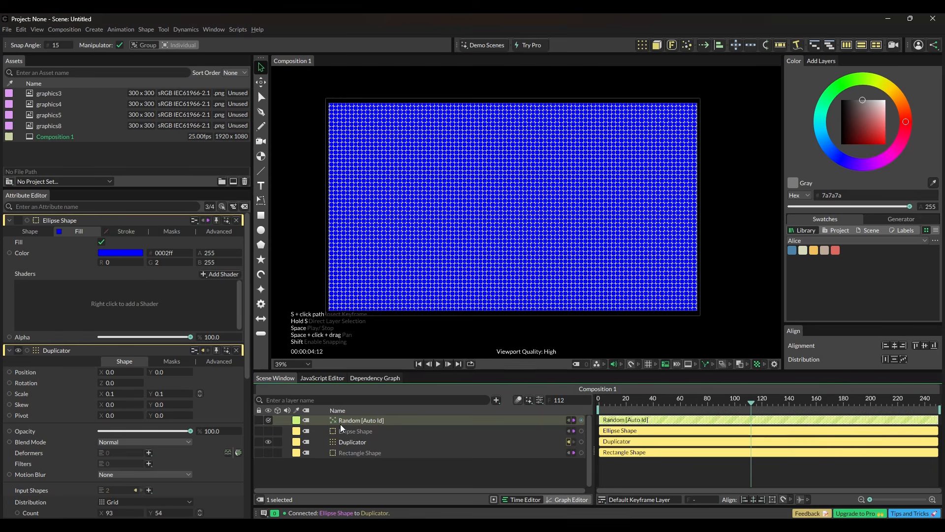
drag(341, 424, 152, 217)
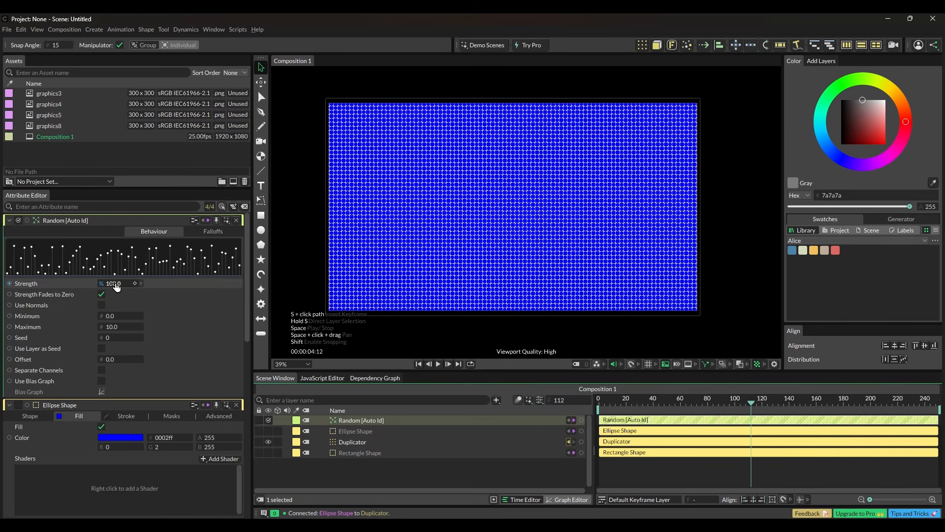
mouse_move(112, 327)
mouse_down()
mouse_move(105, 334)
mouse_move(112, 333)
mouse_up()
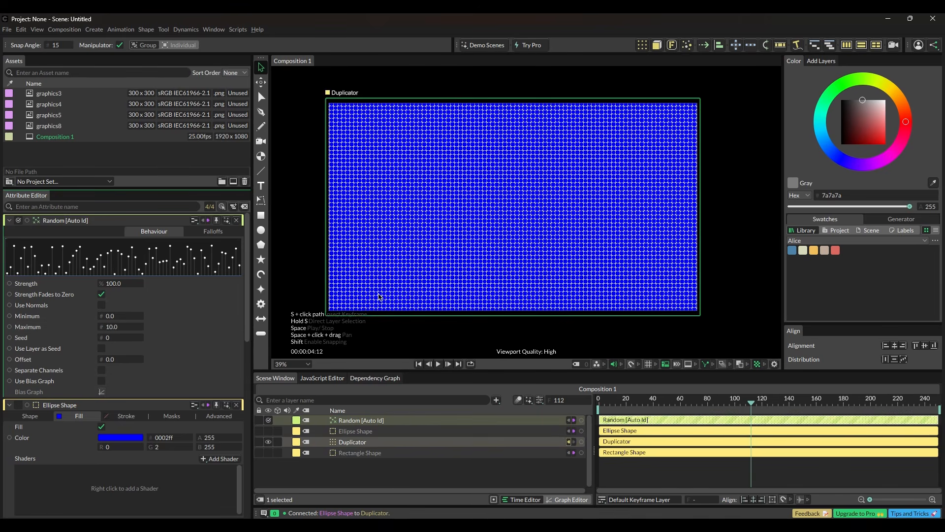
scroll(418, 283, up, 5)
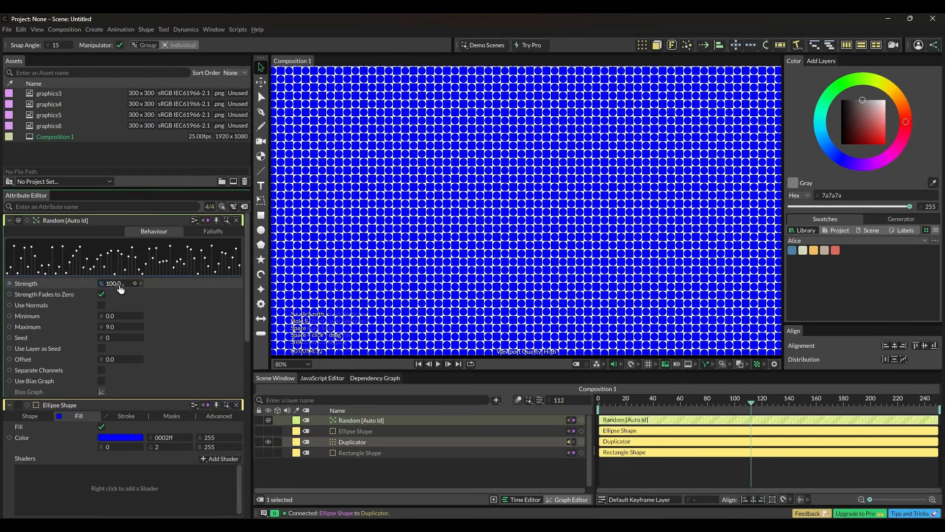
drag(117, 284, 101, 288)
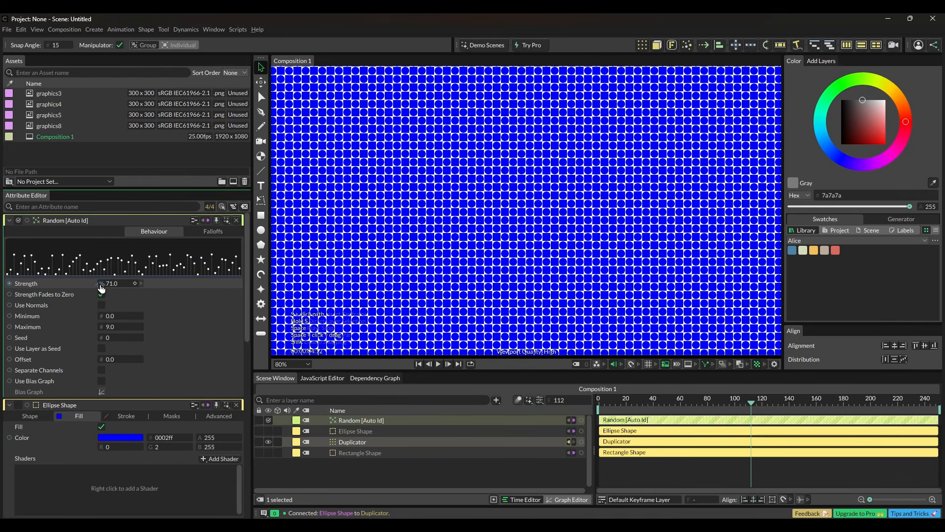
scroll(190, 319, down, 10)
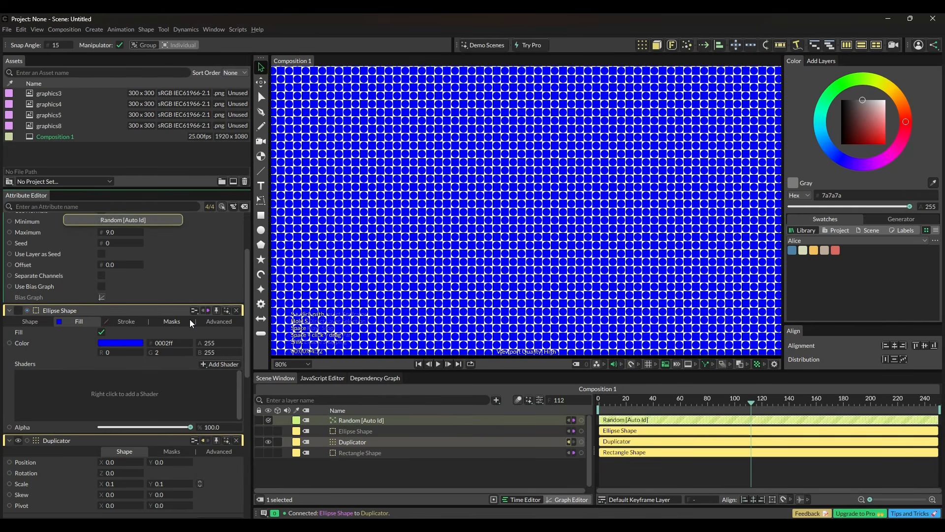
scroll(164, 341, down, 1)
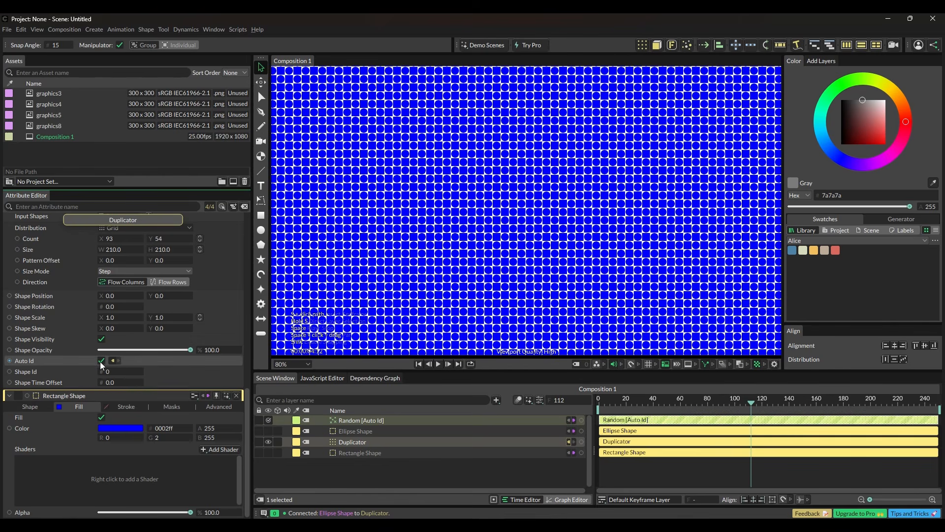
key(ctrl+z)
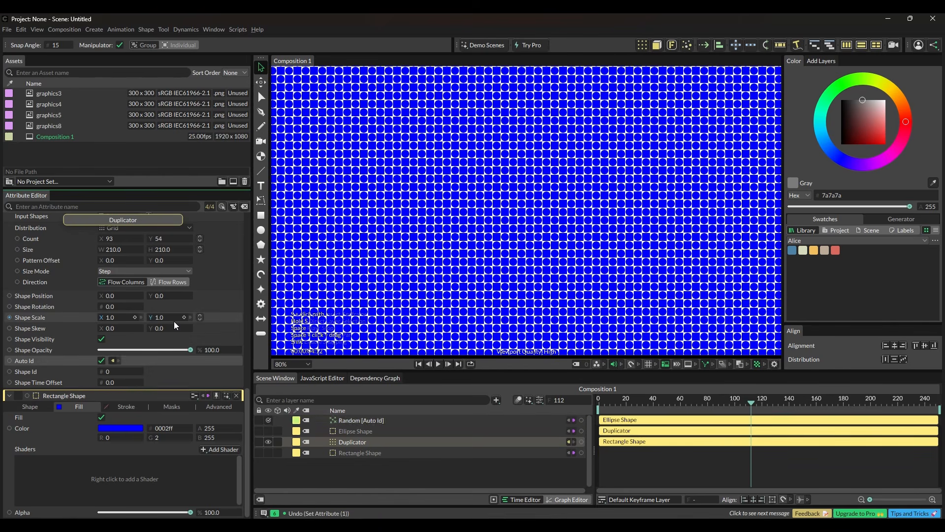
Step: Add a Random behaviour to the Duplicator's Shape Id to mix the rectangles and ellipses across the grid
scroll(173, 321, up, 5)
scroll(124, 367, down, 5)
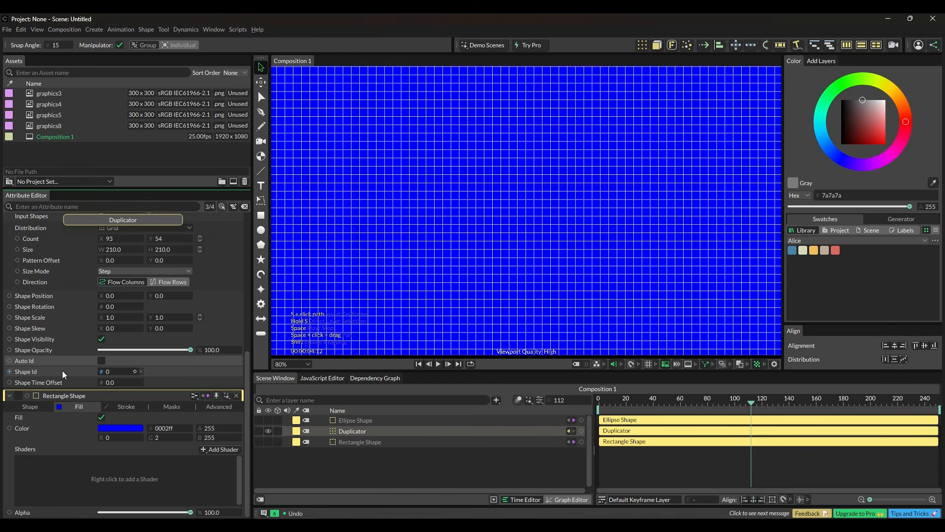
right_click(24, 374)
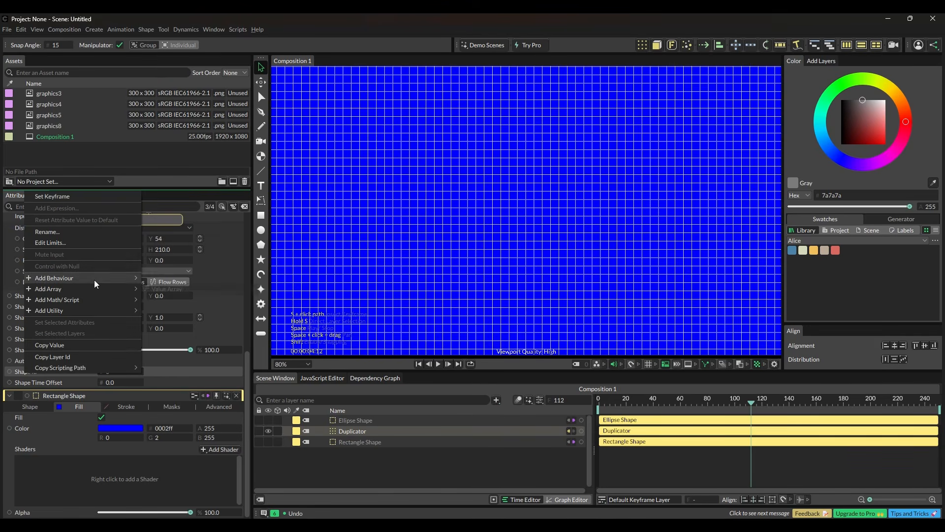
mouse_move(93, 279)
click(174, 364)
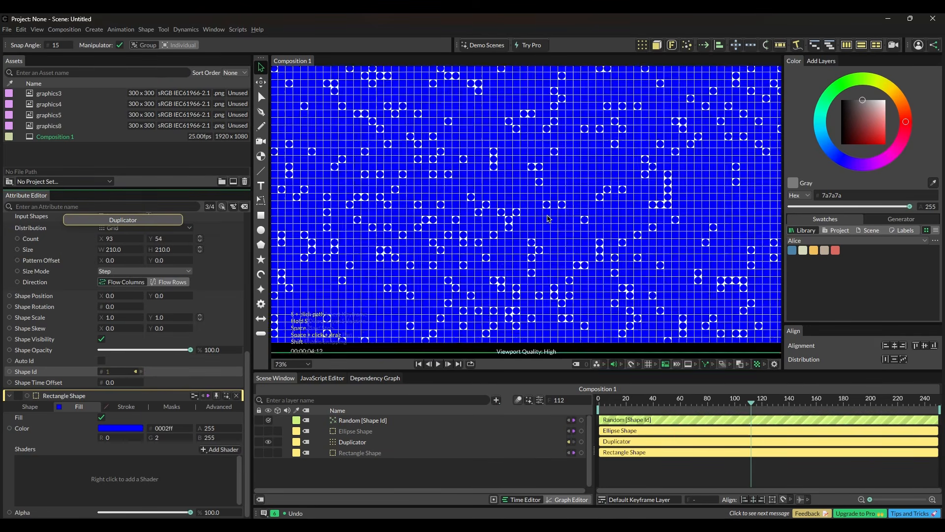
scroll(539, 216, down, 5)
scroll(544, 202, up, 4)
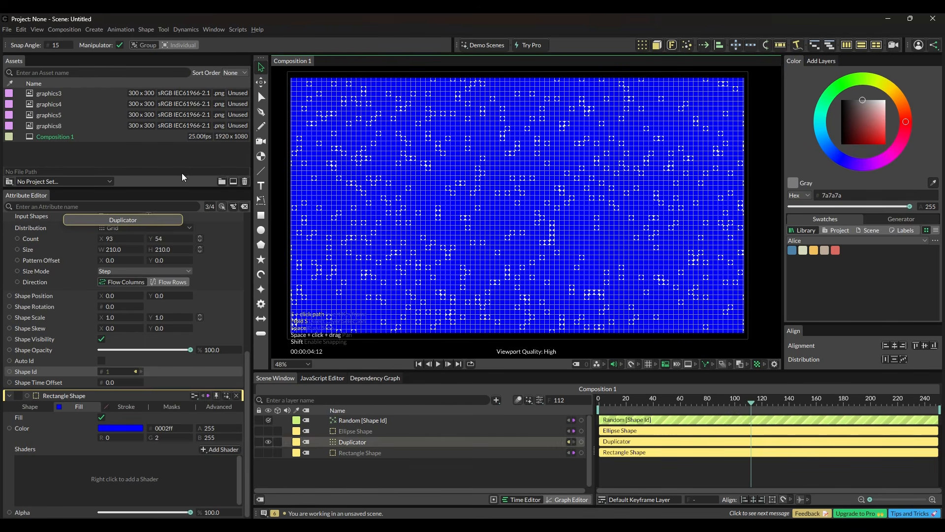
scroll(572, 262, up, 1)
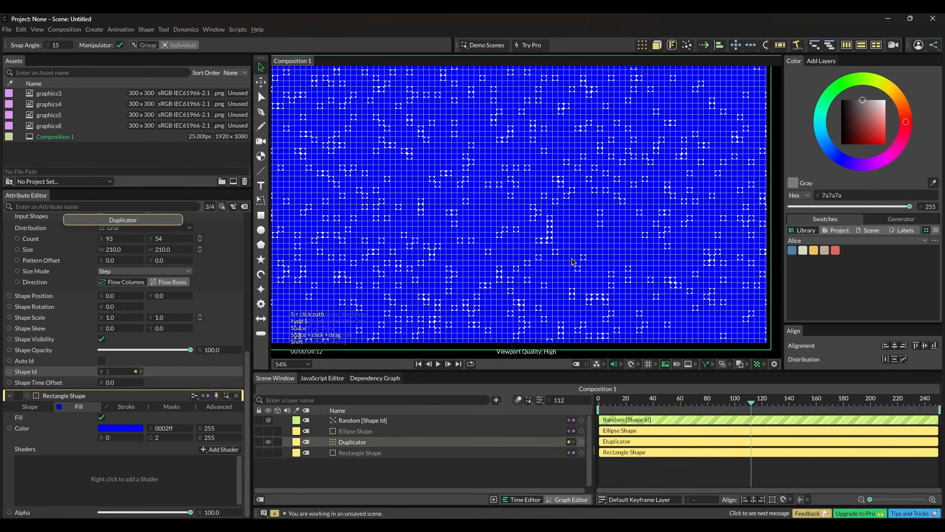
Step: Set the composition's background colour to black, 000000
click(63, 28)
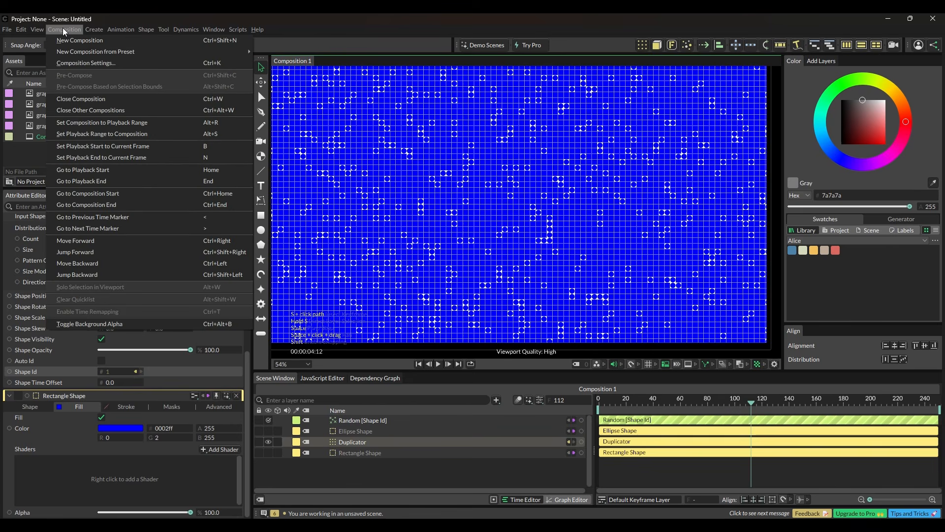
click(98, 64)
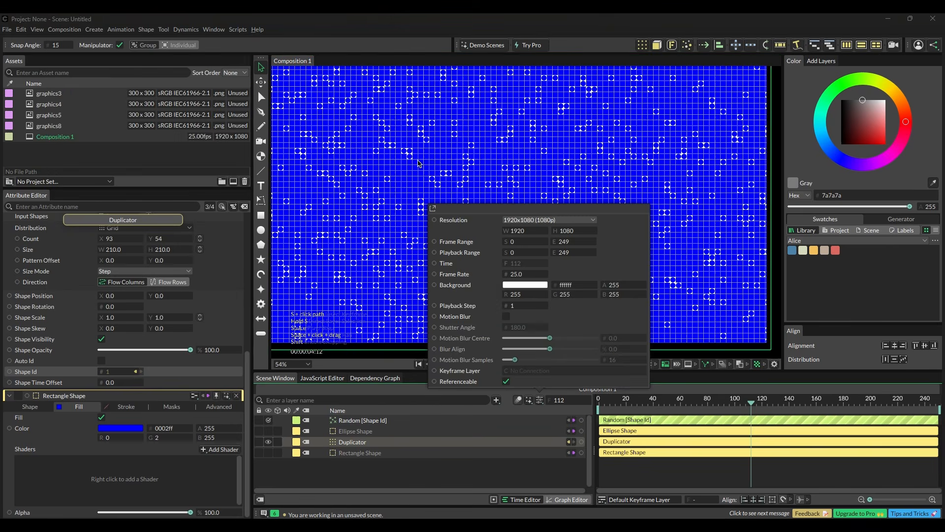
click(527, 286)
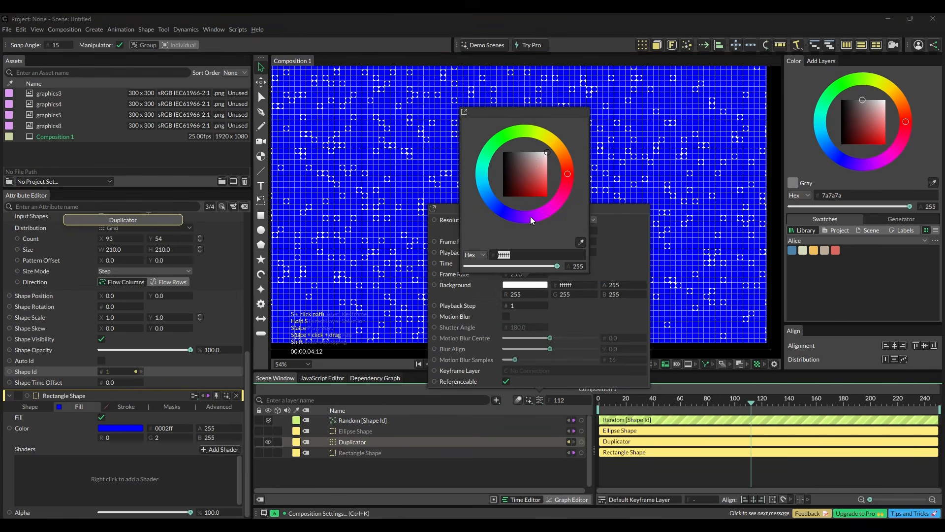
click(512, 191)
click(615, 211)
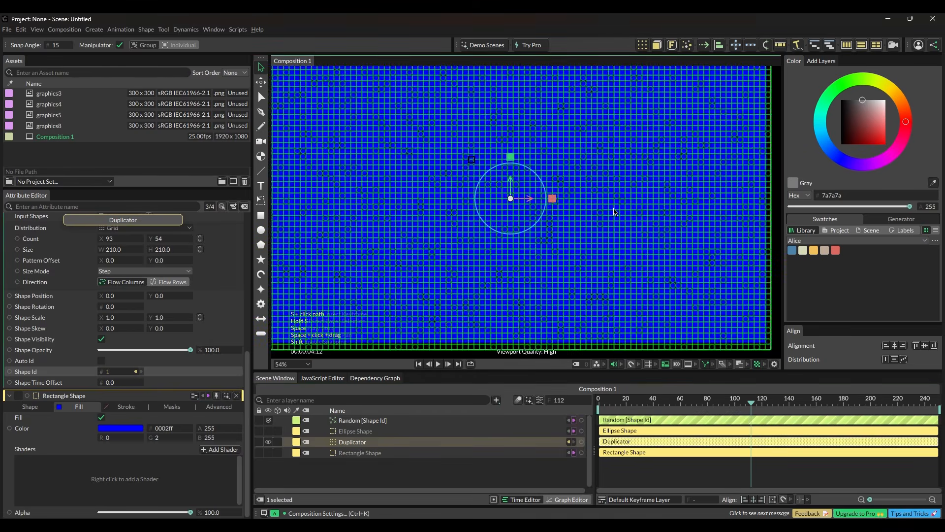
scroll(614, 212, down, 2)
click(759, 220)
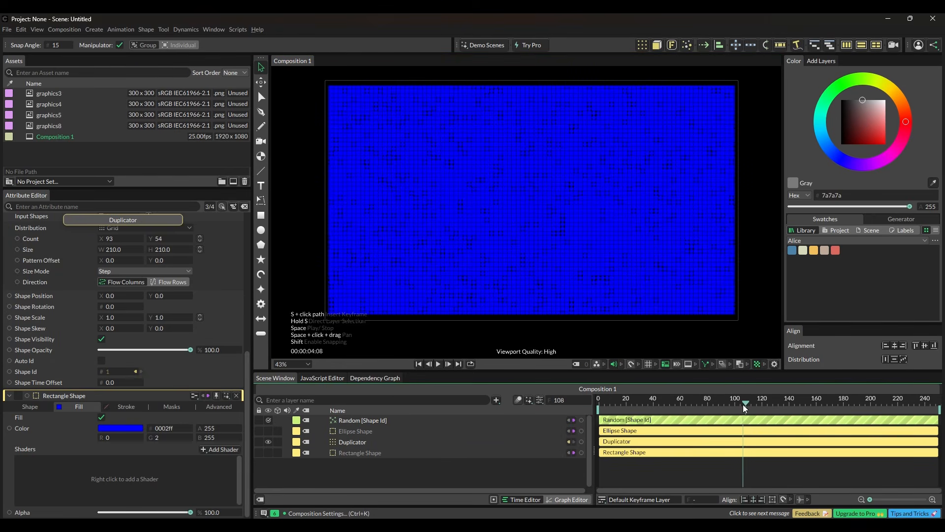
Step: Return the playhead to frame 1 and delete all four layers from the composition
click(601, 399)
click(583, 308)
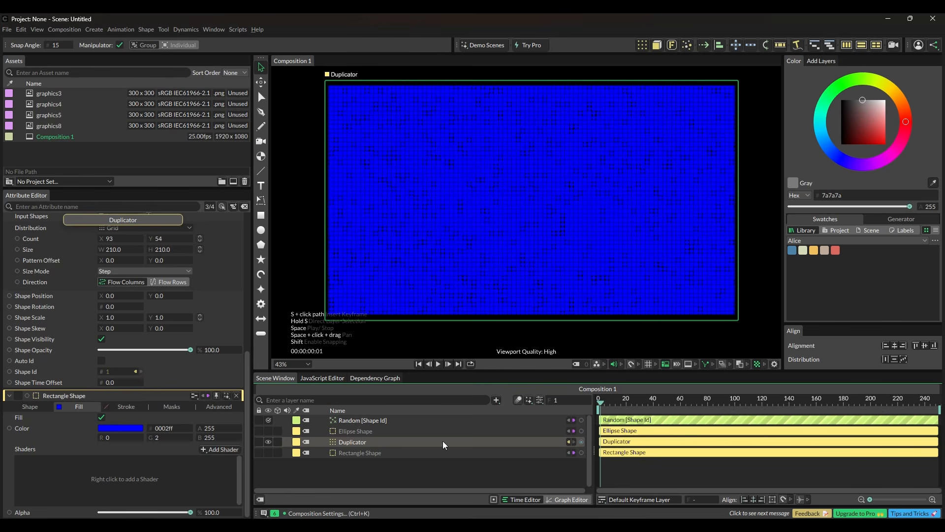
drag(456, 460, 413, 358)
key(Delete)
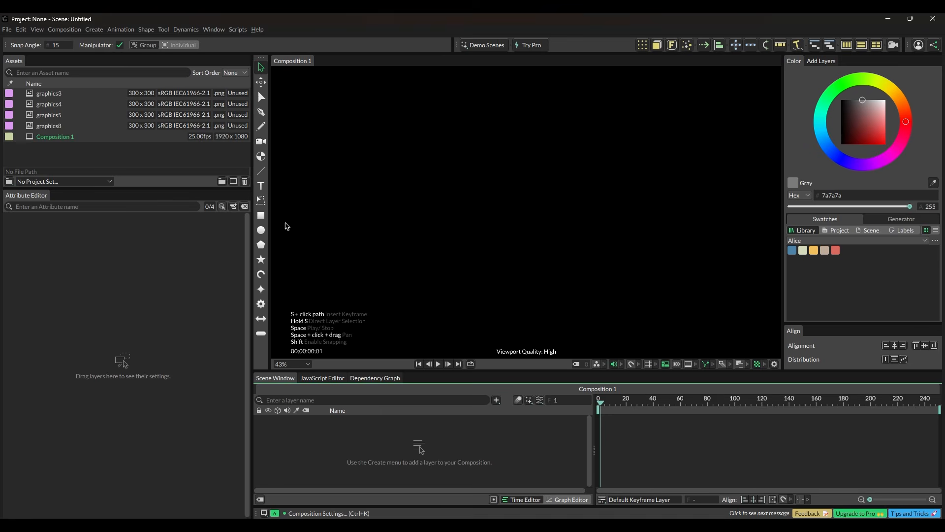
Step: Set the composition's background colour to white, ffffff
click(67, 31)
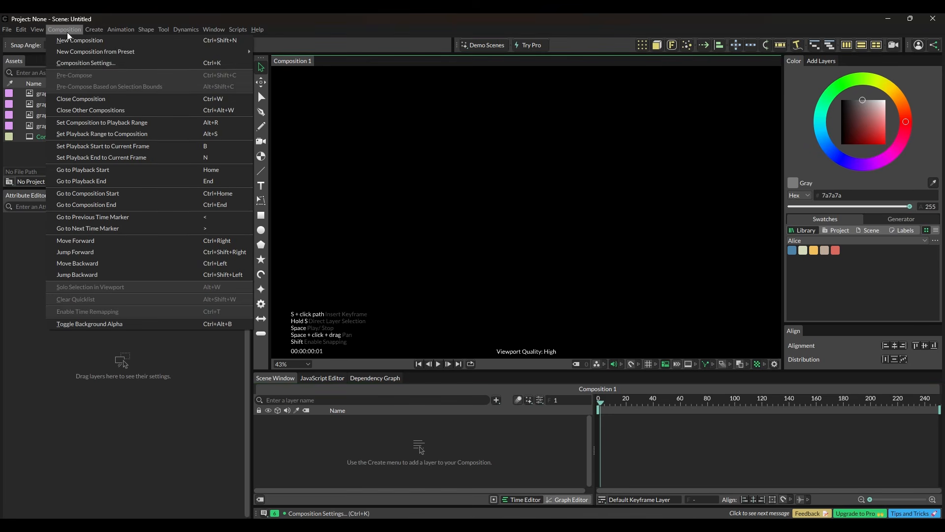
click(95, 63)
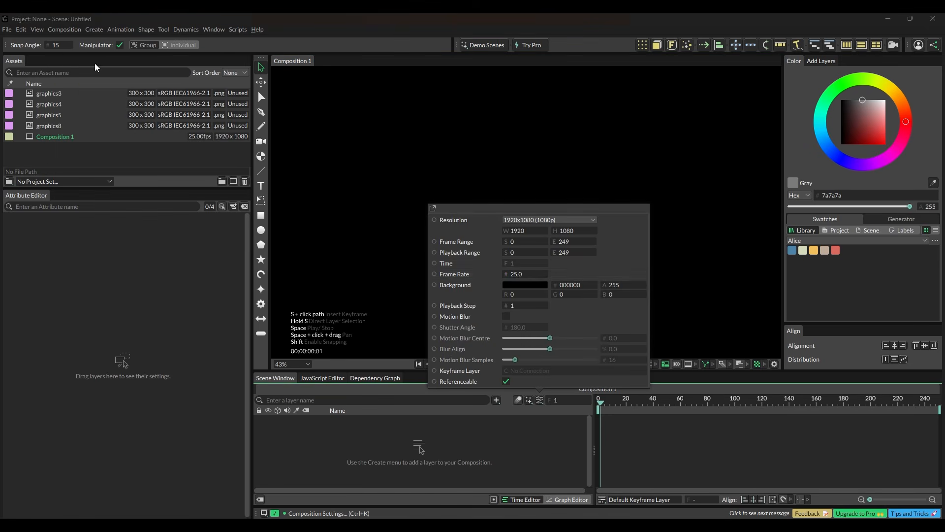
click(533, 283)
click(533, 284)
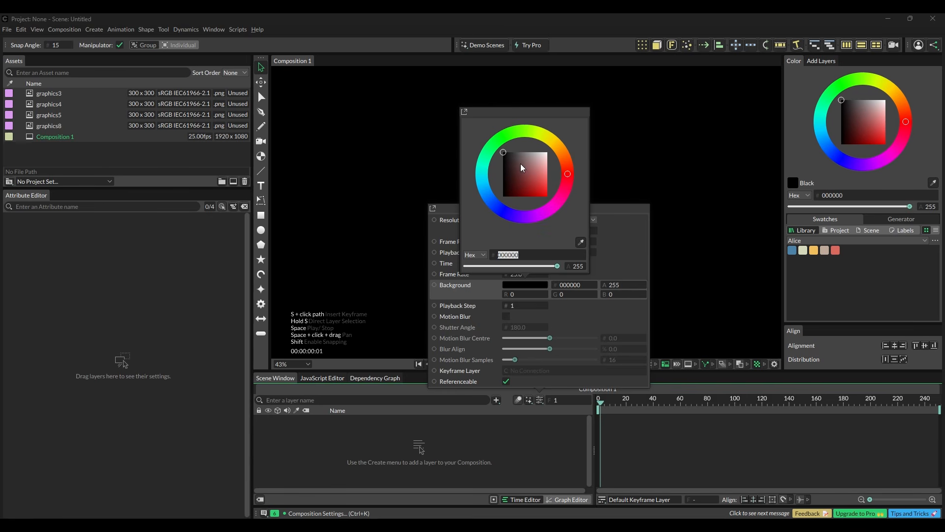
drag(530, 197, 606, 125)
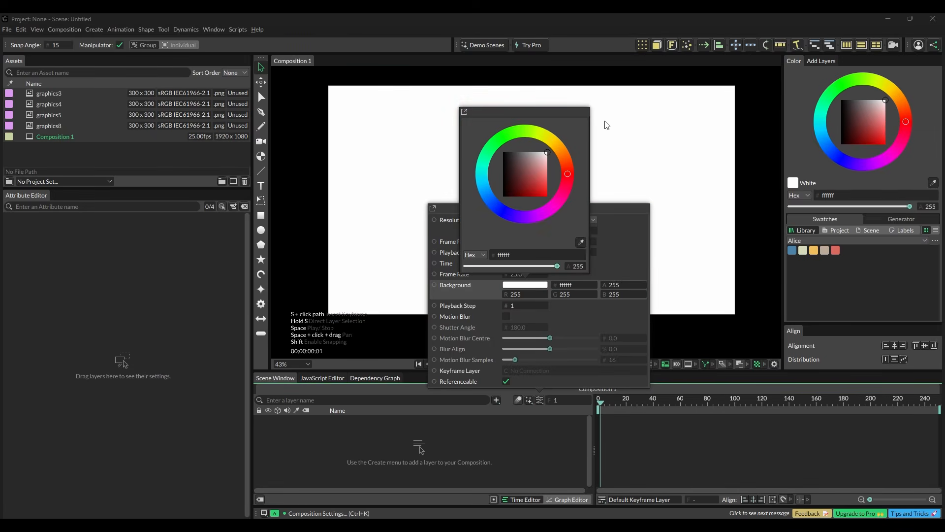
click(699, 169)
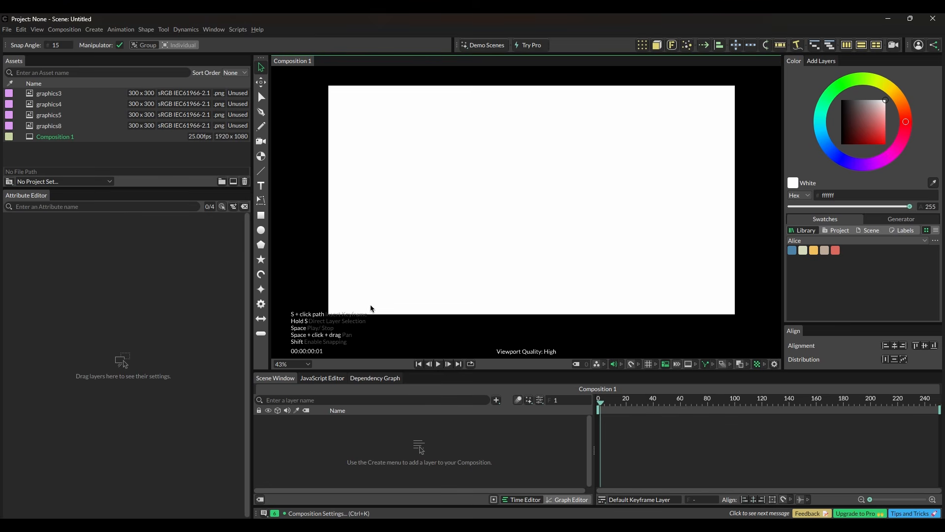
Step: Draw a rectangle about 839 by 449 overlapping the composition's left edge
click(261, 215)
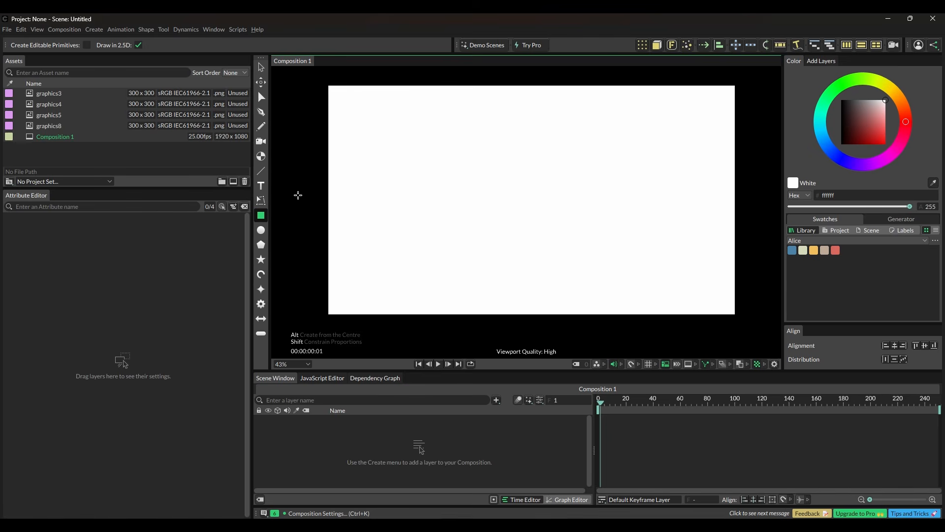
drag(316, 157, 493, 252)
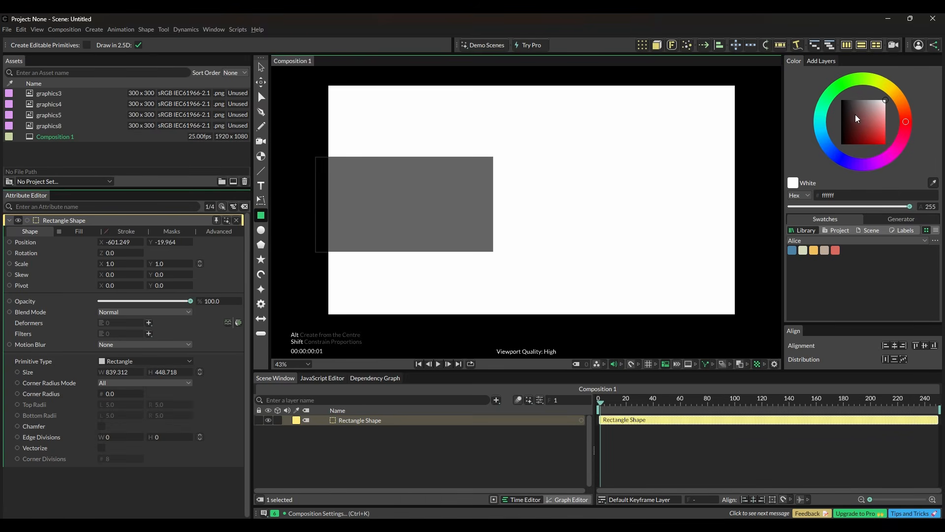
Step: Set the rectangle's fill colour to bright lime green, 93ff00
click(852, 84)
click(73, 229)
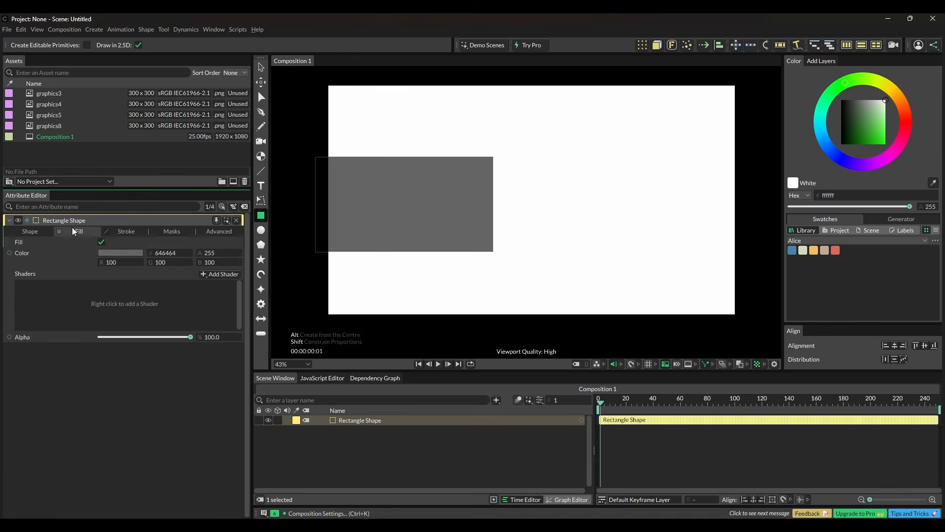
click(129, 252)
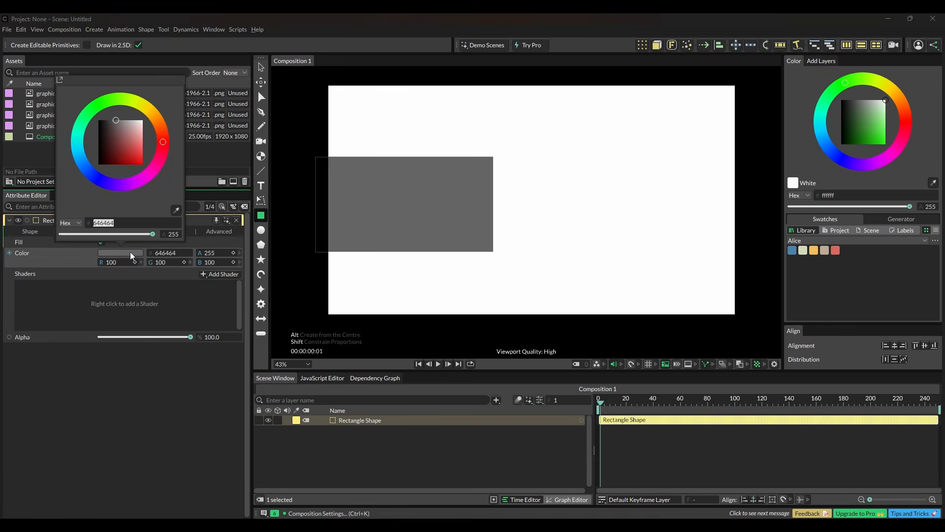
click(119, 99)
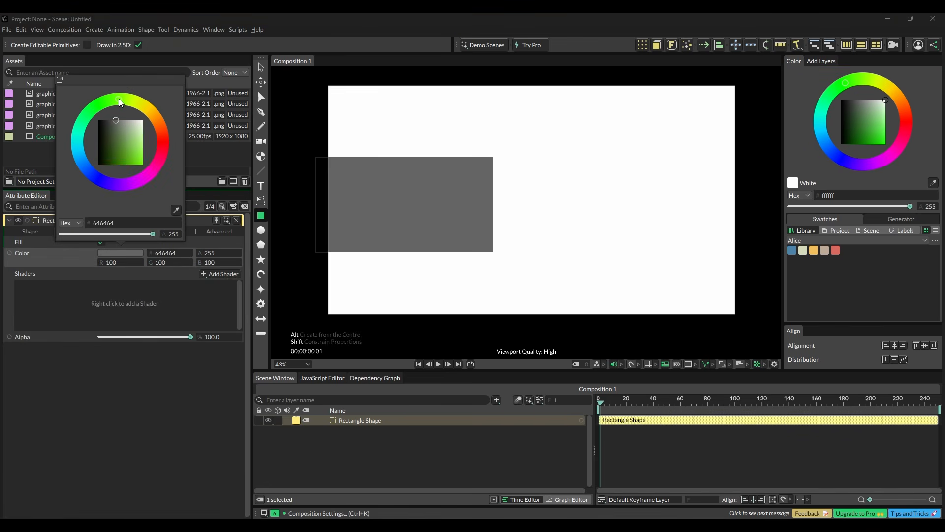
click(140, 164)
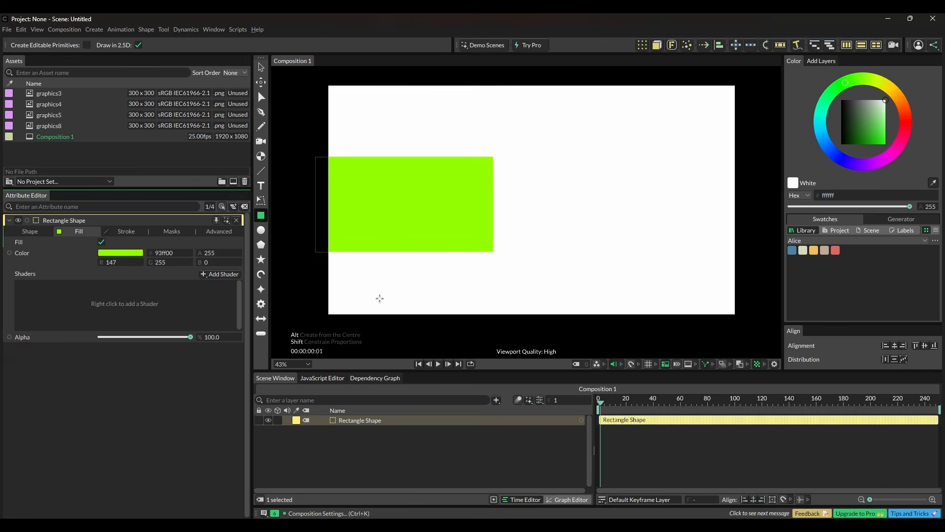
Step: Draw three more rectangles overlapping the green one, about 416 by 451, 146 by 321 and 388 by 235
drag(408, 295, 320, 199)
drag(383, 143, 414, 210)
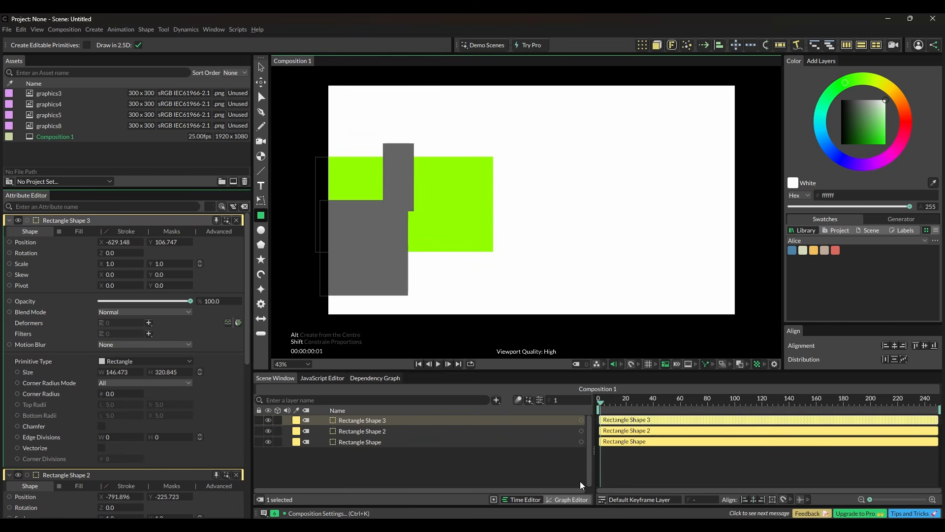
drag(463, 289, 381, 230)
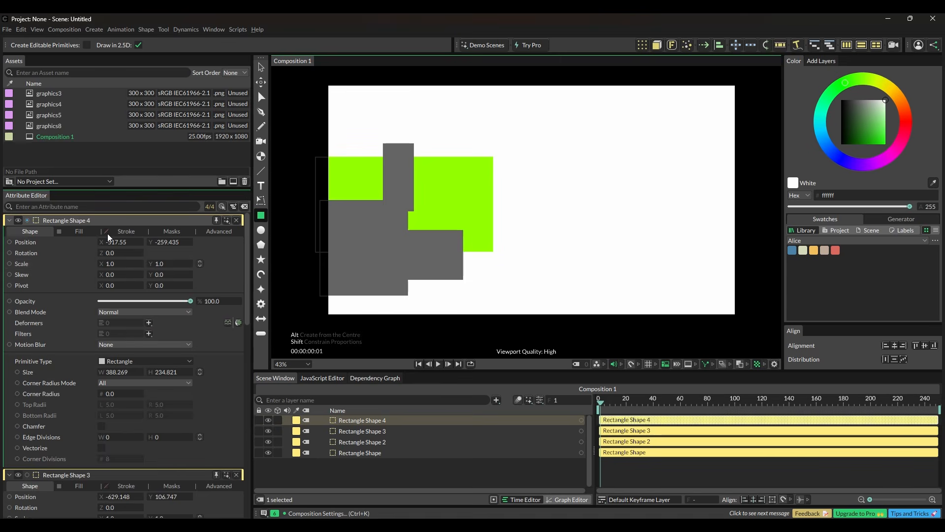
click(78, 233)
scroll(124, 255, down, 8)
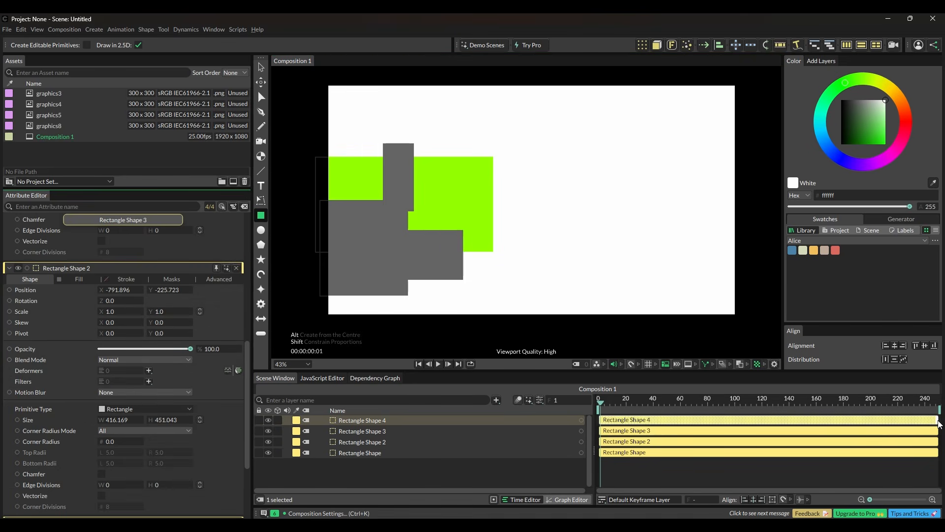
Step: Shorten the time bars of Rectangle Shape 4, 3 and 2 to end at about frame 73
drag(938, 424, 698, 440)
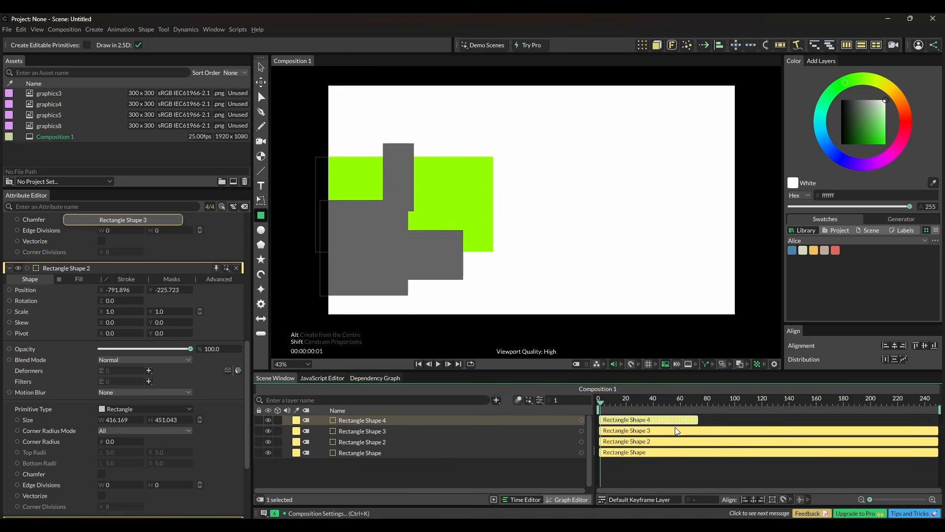
click(868, 432)
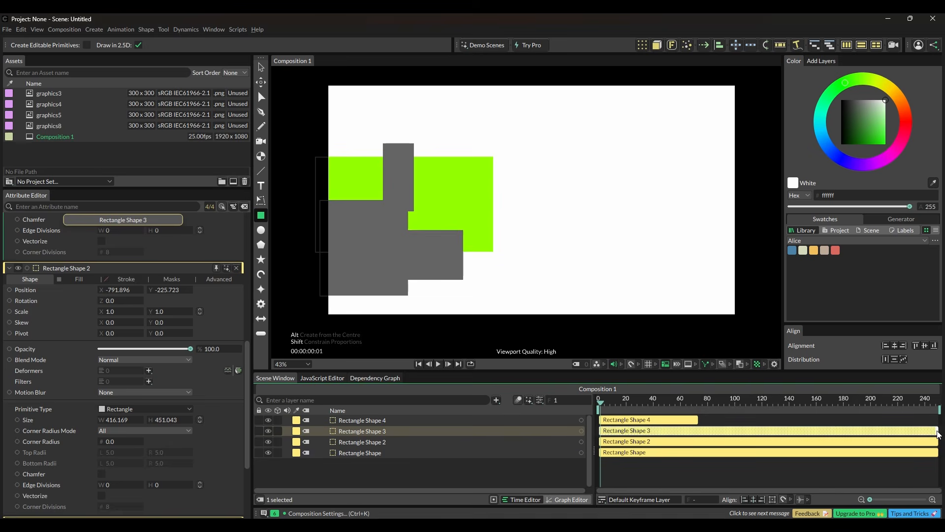
drag(936, 430, 699, 447)
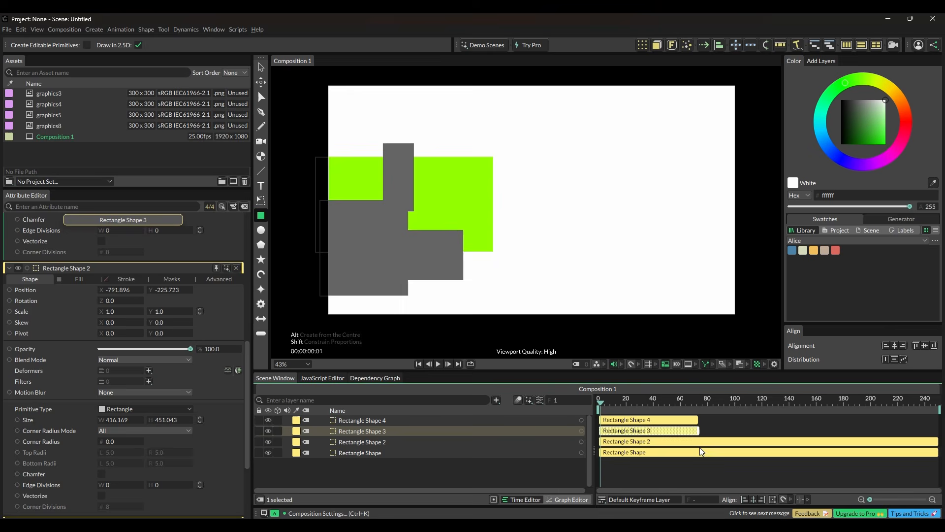
click(918, 442)
drag(936, 442, 706, 448)
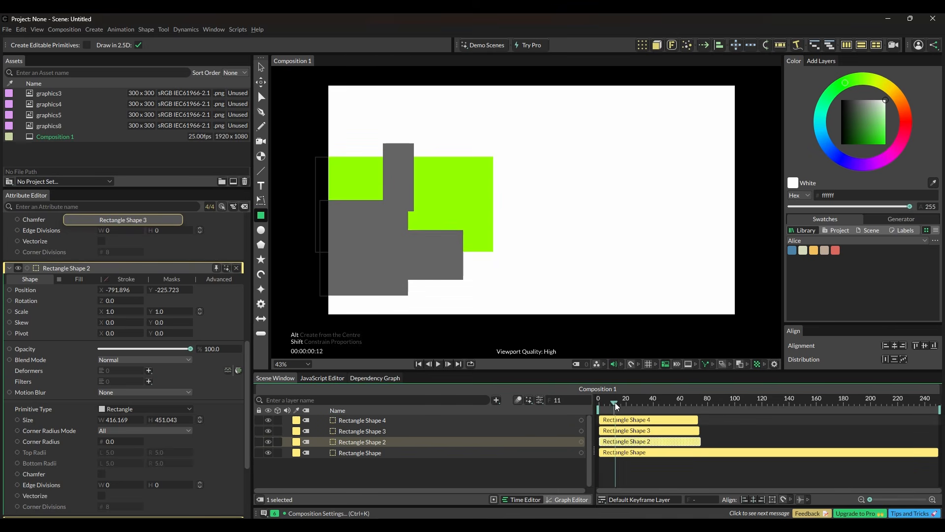
Step: Move the playhead to frame 71 and trim all four rectangle layers to end there
drag(615, 403, 696, 423)
scroll(735, 441, up, 4)
scroll(730, 437, down, 3)
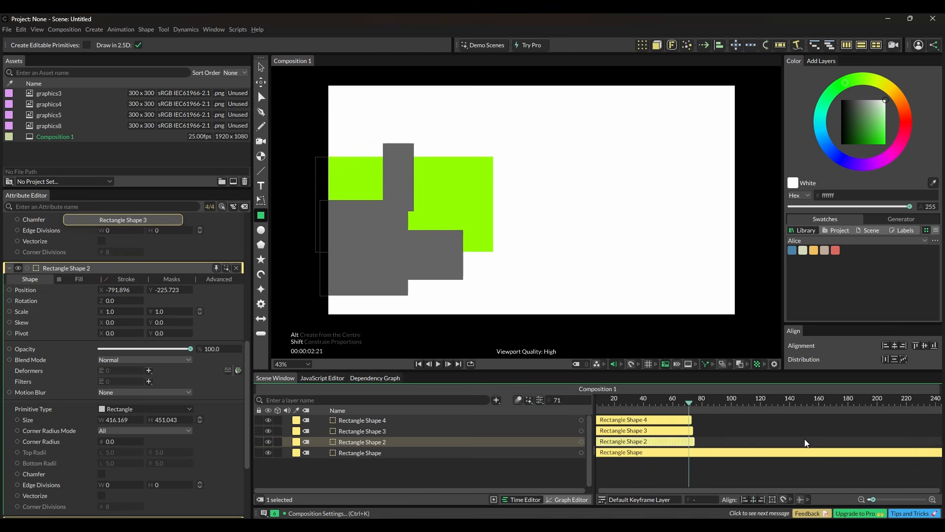
scroll(805, 443, down, 2)
drag(888, 453, 731, 421)
Step: Add a 200 by 200 square over the green rectangle's upper-right corner, undoing the extra rectangle creation
click(460, 218)
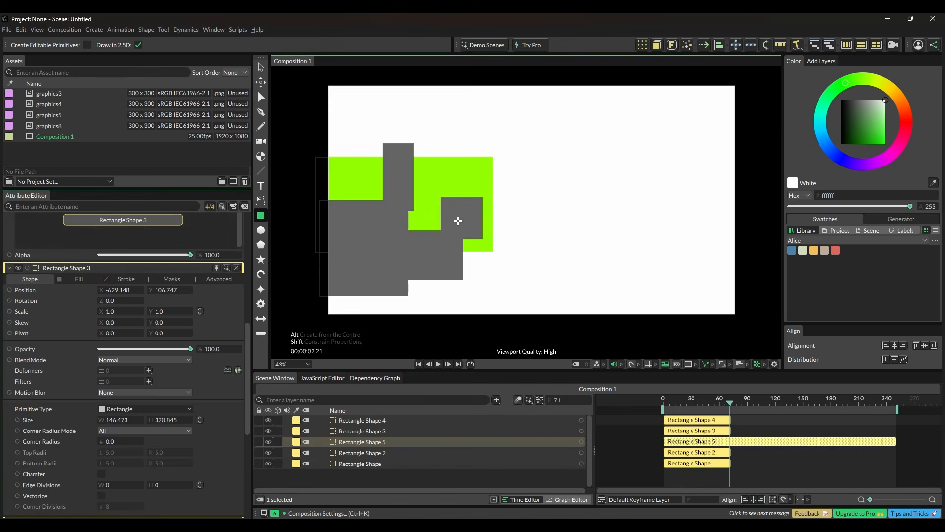
key(ctrl+z)
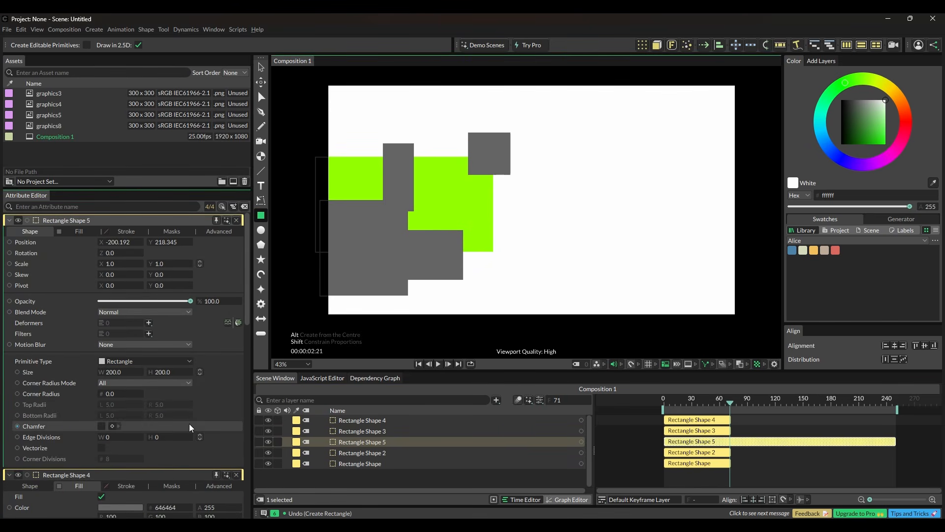
Step: Select the large green rectangle and copy the hex value of its fill colour, 93ff00
scroll(182, 432, down, 2)
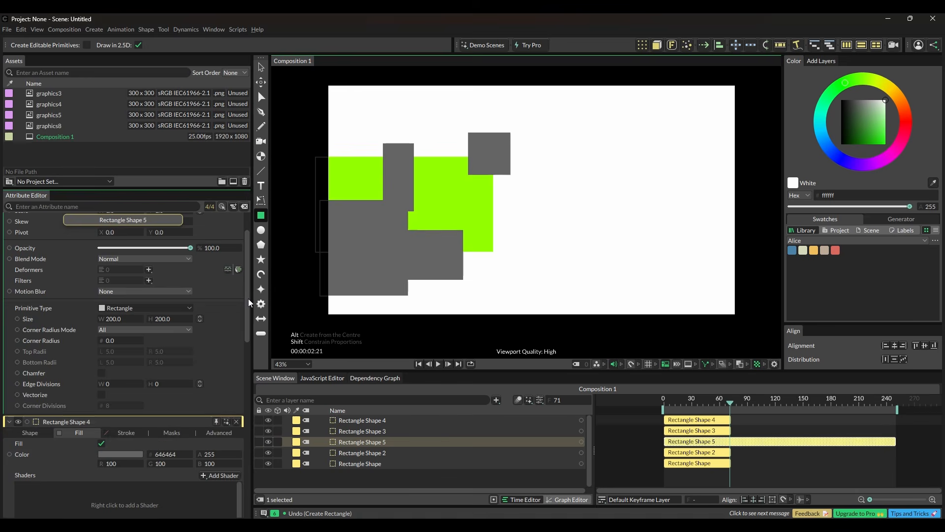
drag(247, 298, 232, 466)
scroll(193, 371, down, 1)
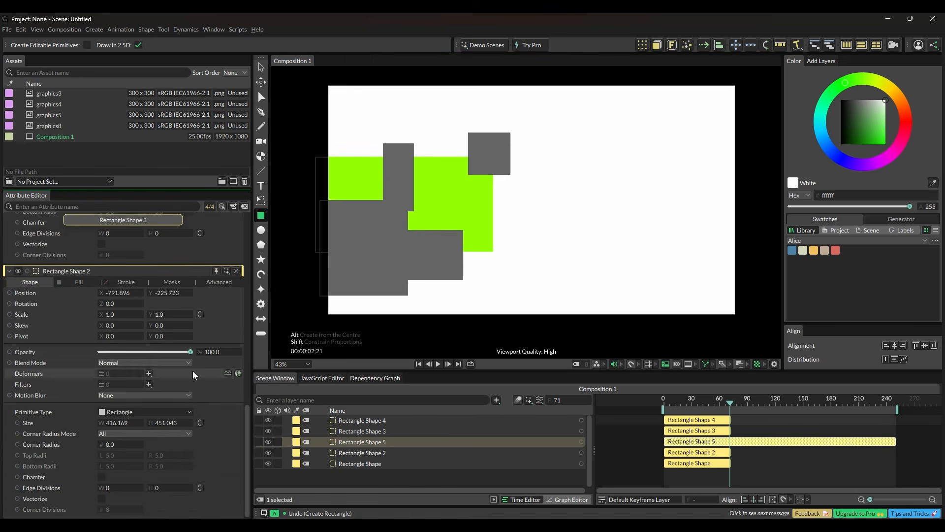
scroll(209, 401, up, 15)
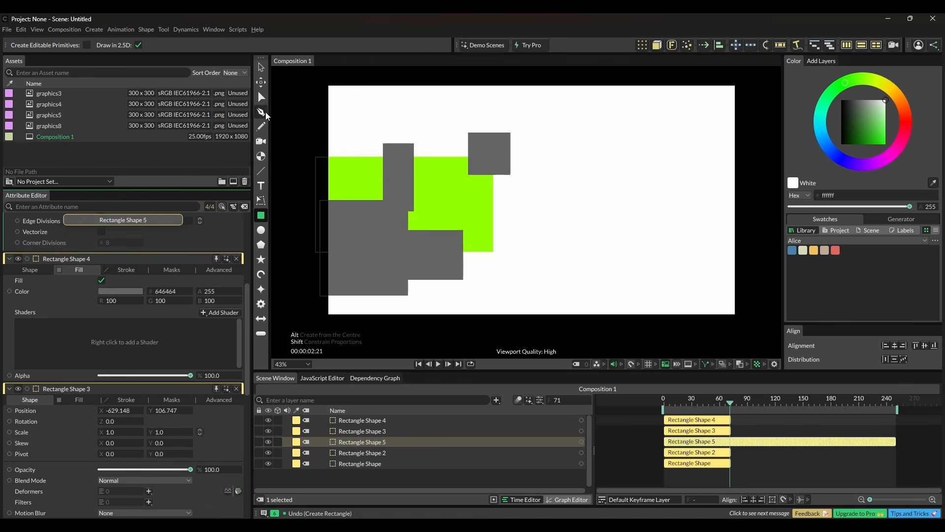
click(261, 68)
click(417, 175)
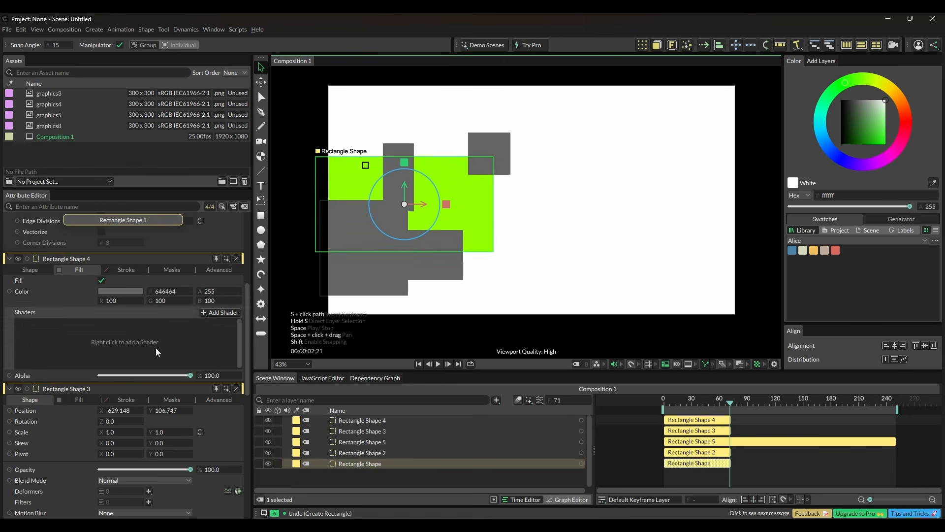
scroll(156, 347, down, 3)
scroll(170, 405, up, 3)
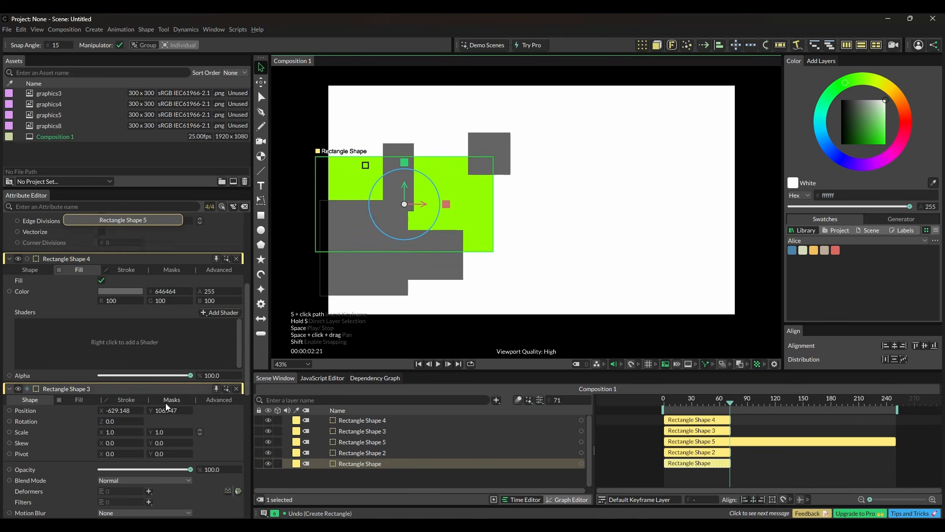
scroll(148, 335, up, 4)
drag(246, 260, 235, 488)
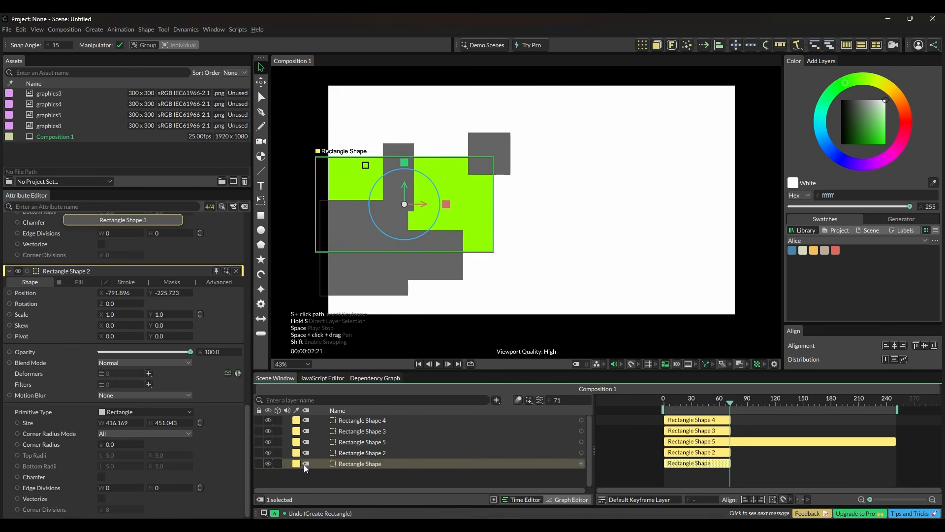
scroll(147, 337, up, 5)
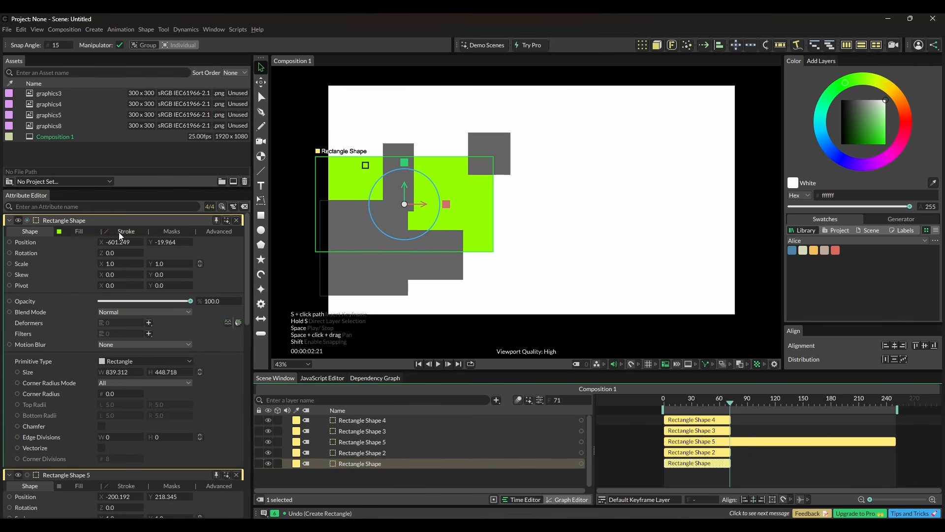
click(79, 231)
click(121, 251)
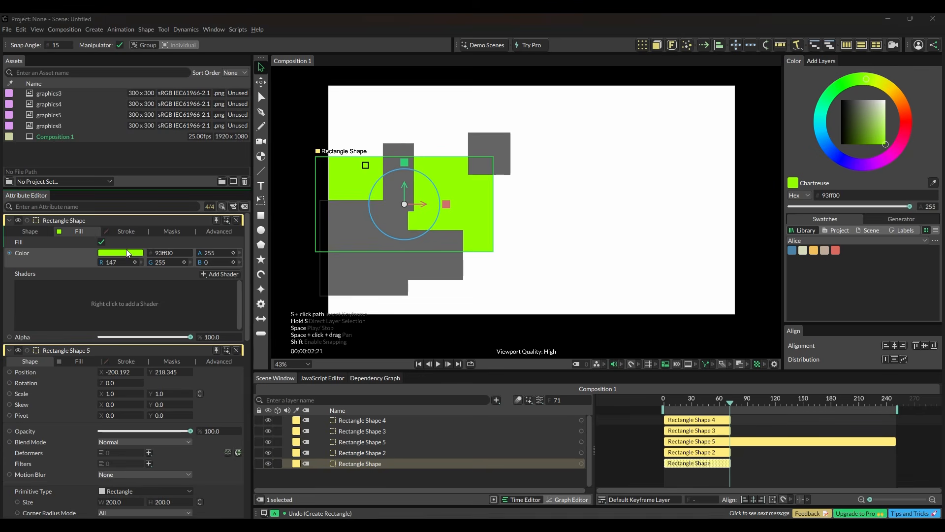
click(126, 249)
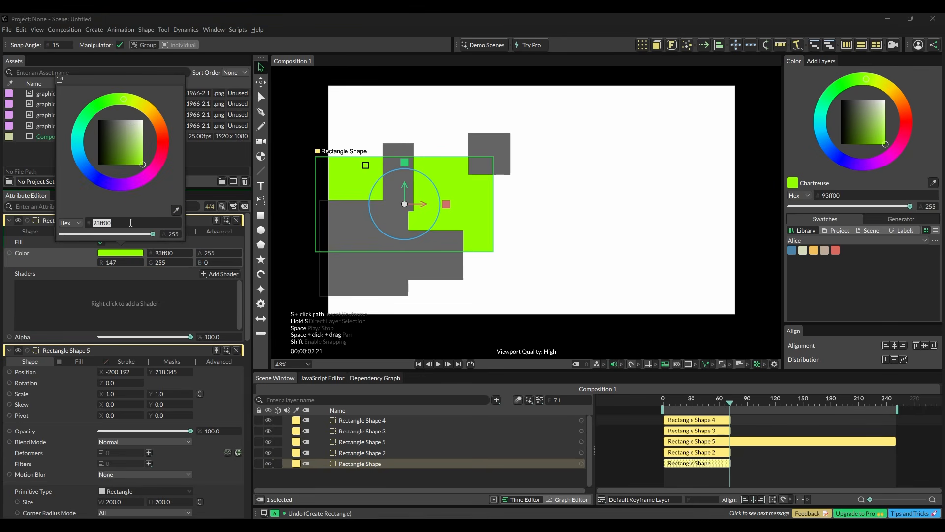
click(154, 280)
Step: Set the fill colour of the 200 by 200 square, Rectangle Shape 5, to 93ff00
scroll(153, 297, down, 2)
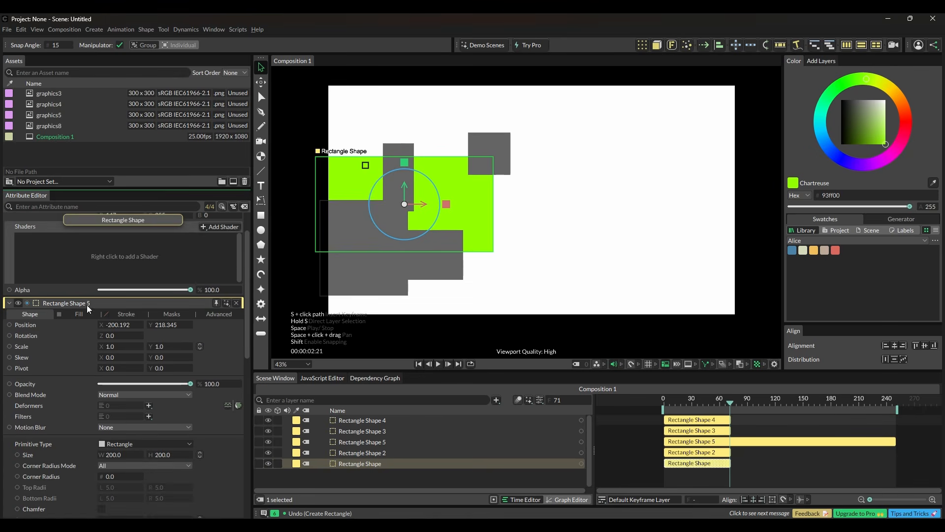
click(87, 311)
click(122, 335)
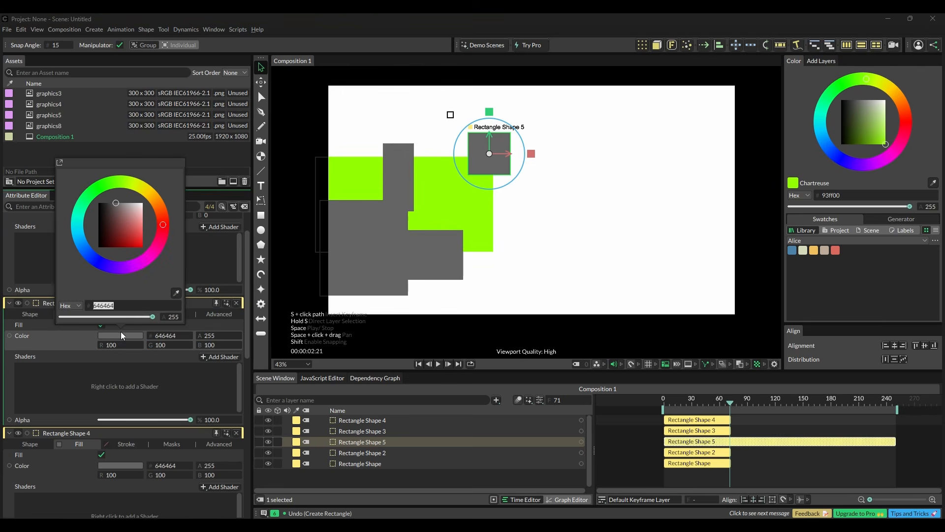
text(#93ff00)
key(Return)
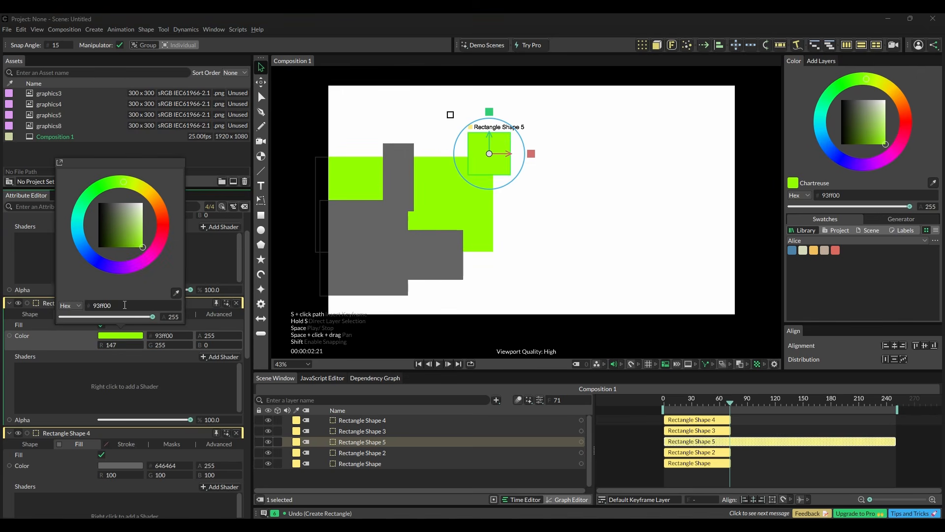
Step: Set the fill colour of the narrow vertical rectangle, Rectangle Shape 3, to 93ff00
scroll(179, 390, down, 3)
scroll(181, 388, down, 5)
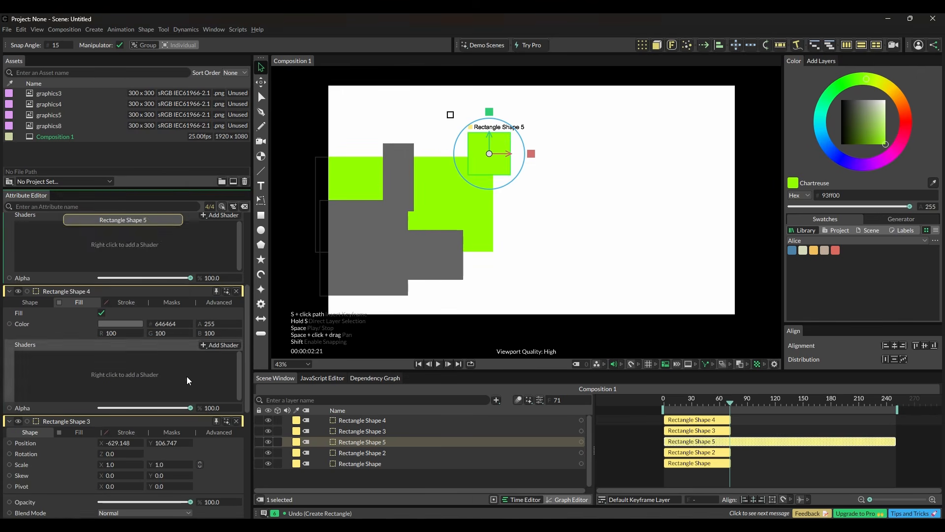
click(107, 374)
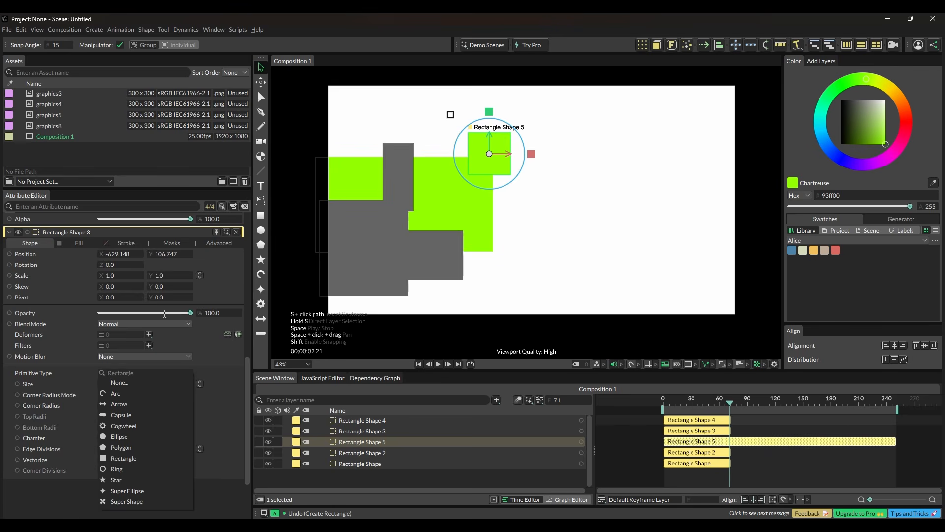
click(79, 243)
click(111, 264)
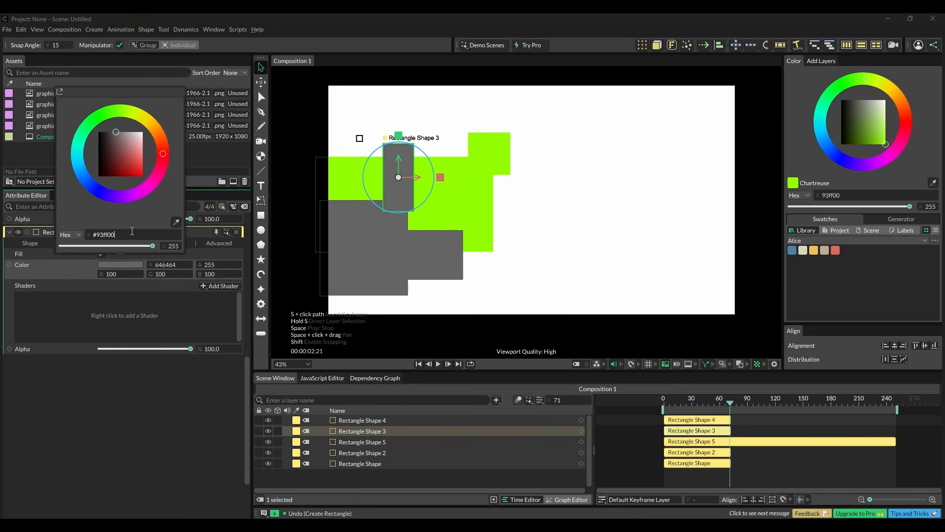
key(Return)
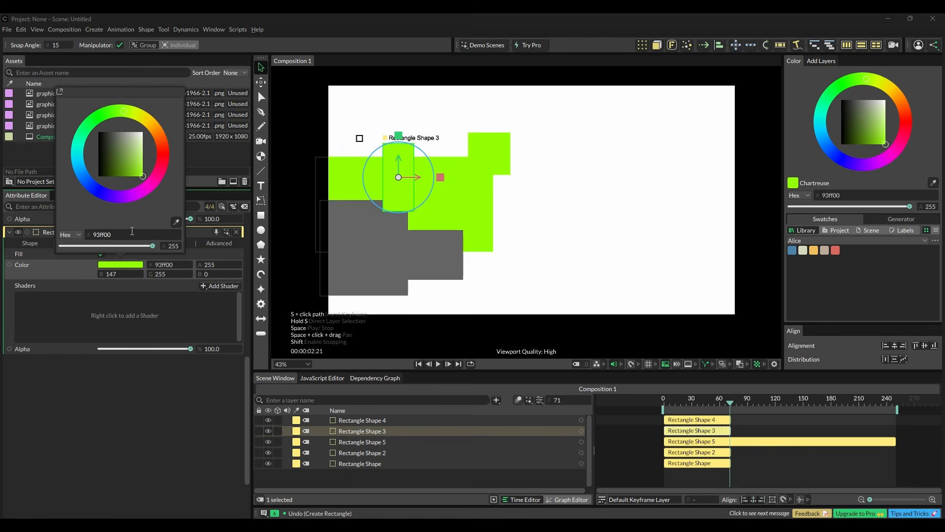
click(180, 392)
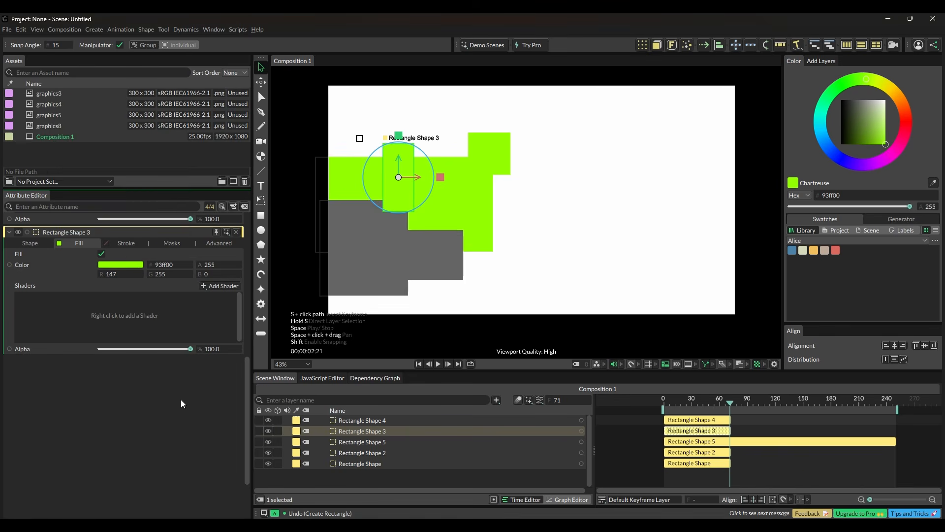
Step: Set the fill colour of the grey rectangle below the large green one, Rectangle Shape 4, to 93ff00
scroll(181, 402, up, 6)
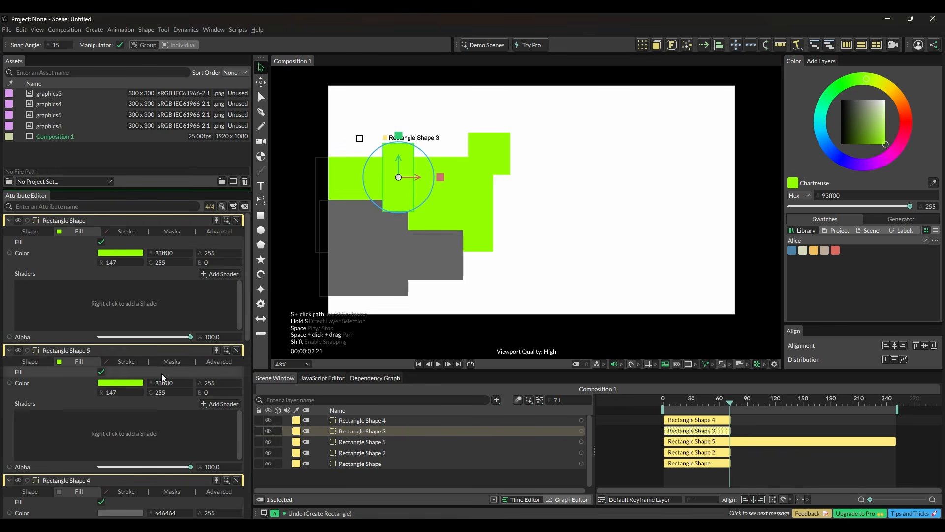
click(365, 276)
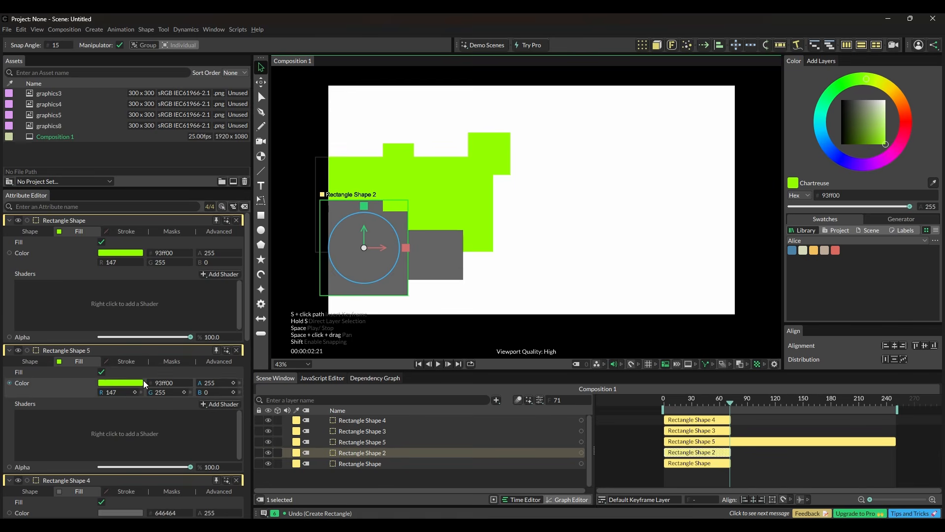
scroll(144, 384, down, 3)
scroll(144, 385, down, 2)
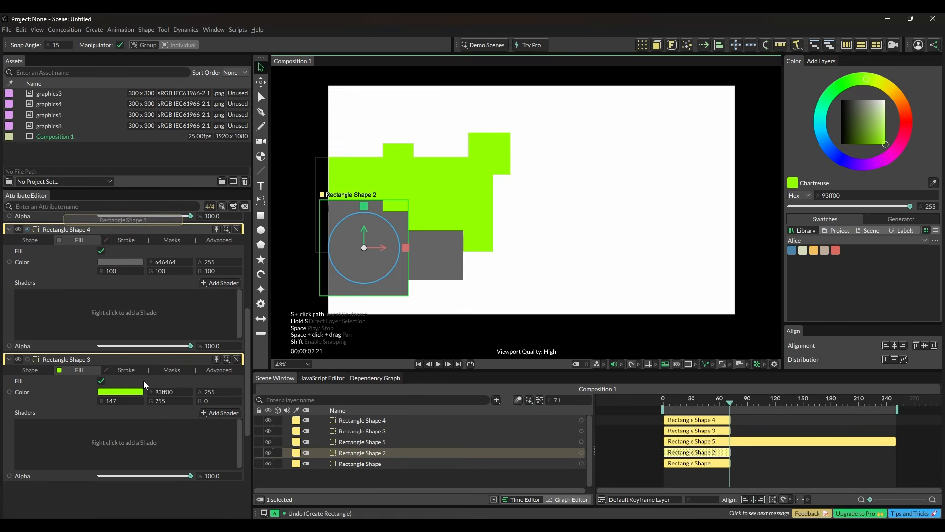
click(123, 262)
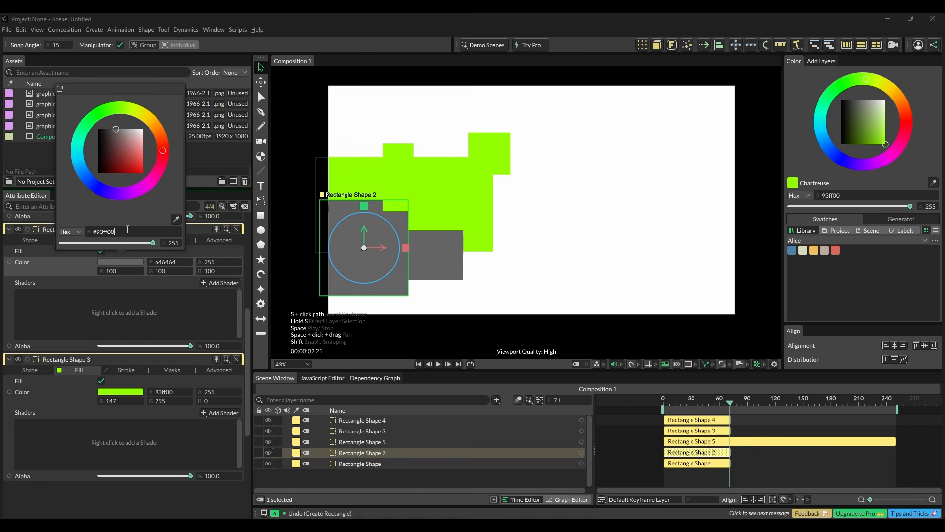
text(#93ff00)
key(Return)
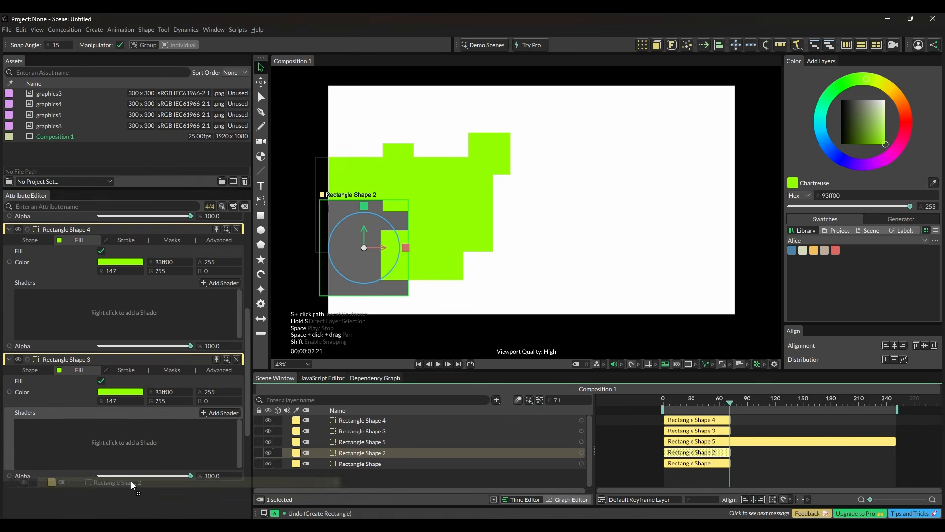
Step: Set the fill colour of the last grey rectangle, Rectangle Shape 2, to 93ff00 and deselect it
scroll(147, 468, down, 5)
click(121, 254)
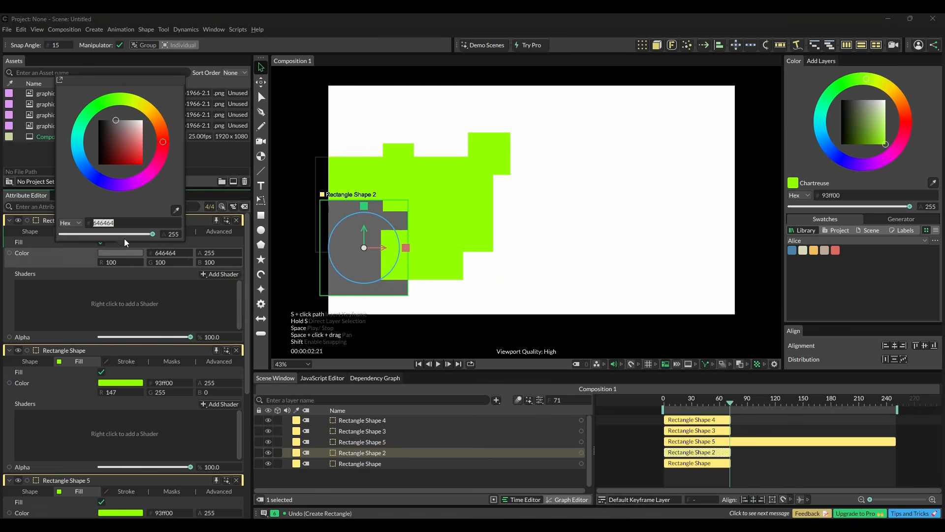
key(Return)
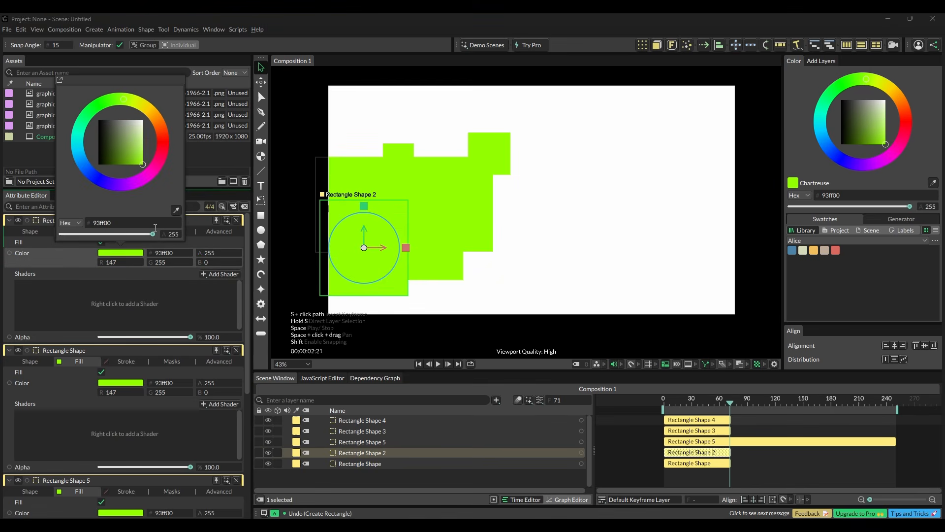
click(675, 216)
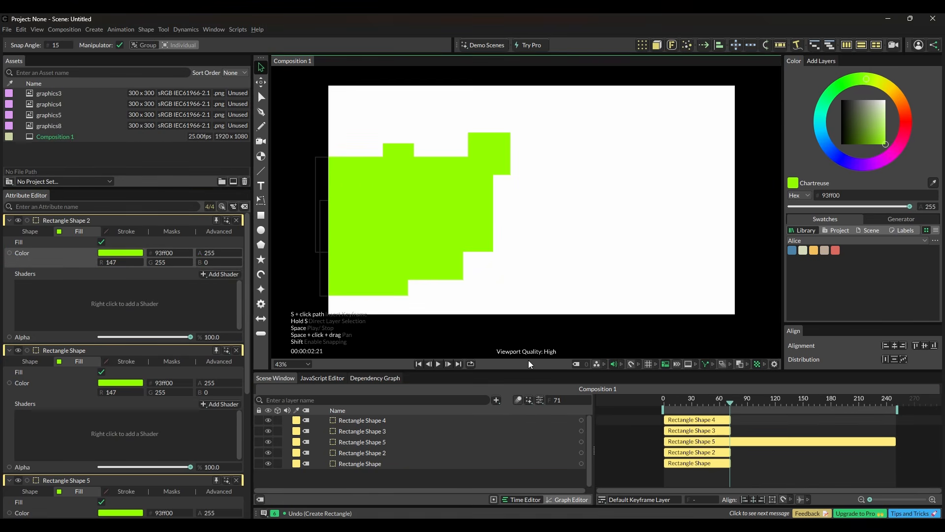
Step: Trim the end of the Rectangle Shape 5 layer to frame 71, matching the other rectangle layers
click(894, 442)
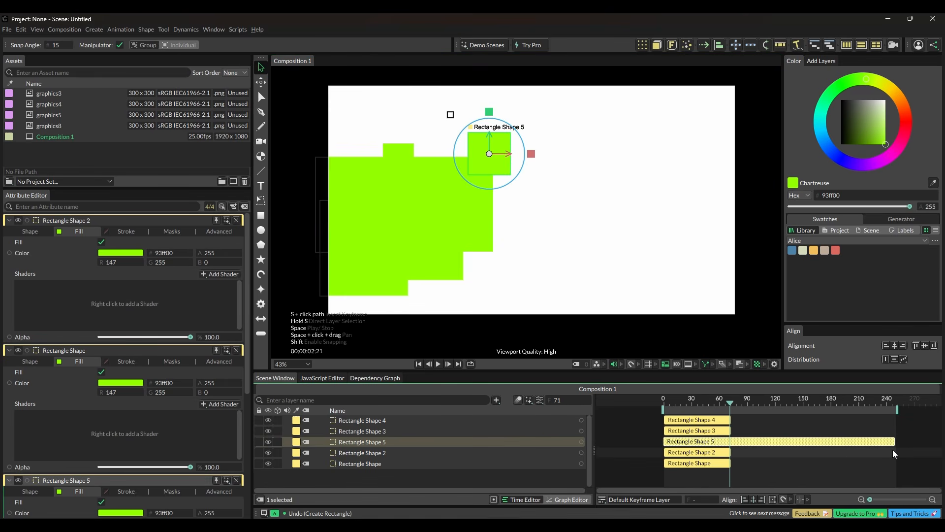
click(894, 443)
drag(894, 442, 741, 446)
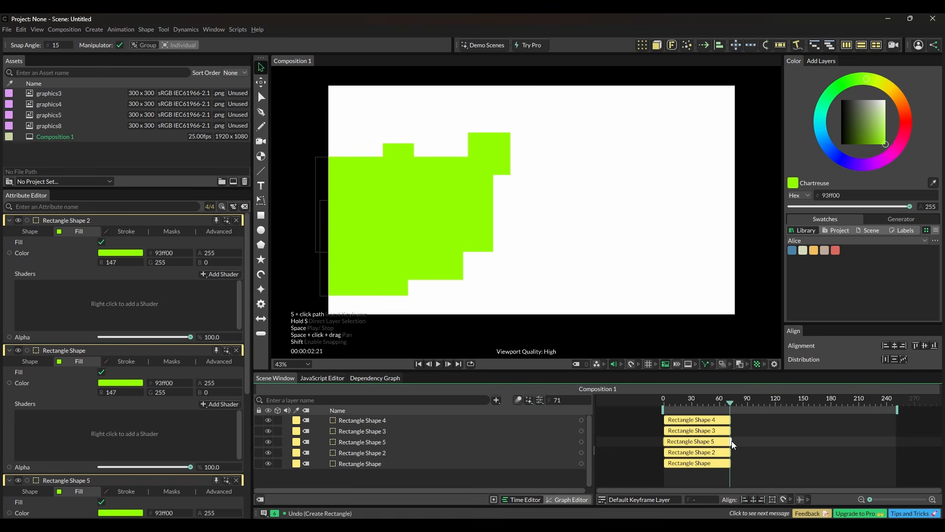
Step: Play the composition from frame 0 past the end of the rectangle layers to check when they vanish
drag(729, 402, 645, 405)
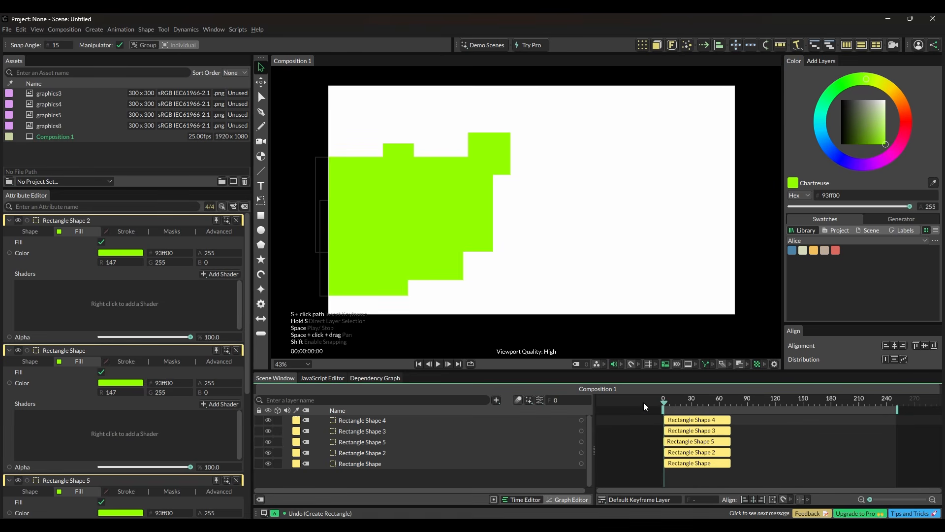
key(space)
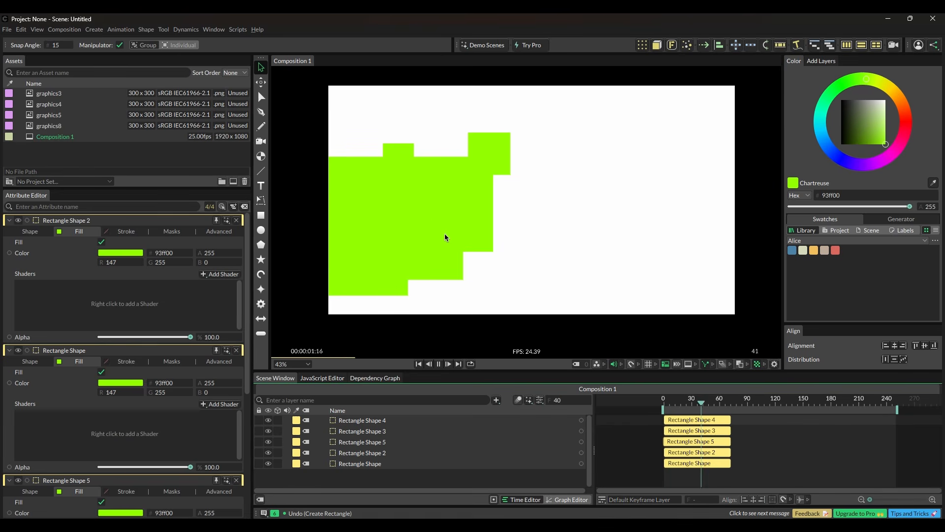
key(space)
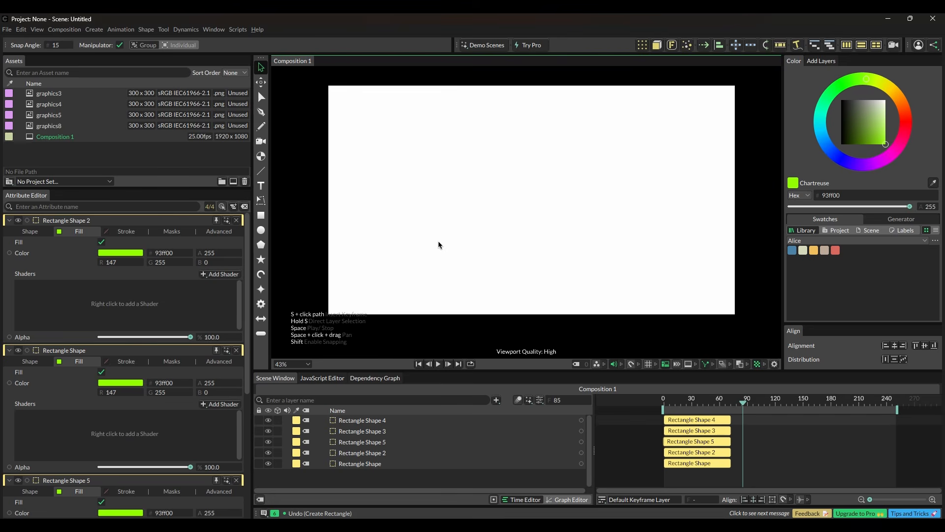
drag(727, 405, 766, 403)
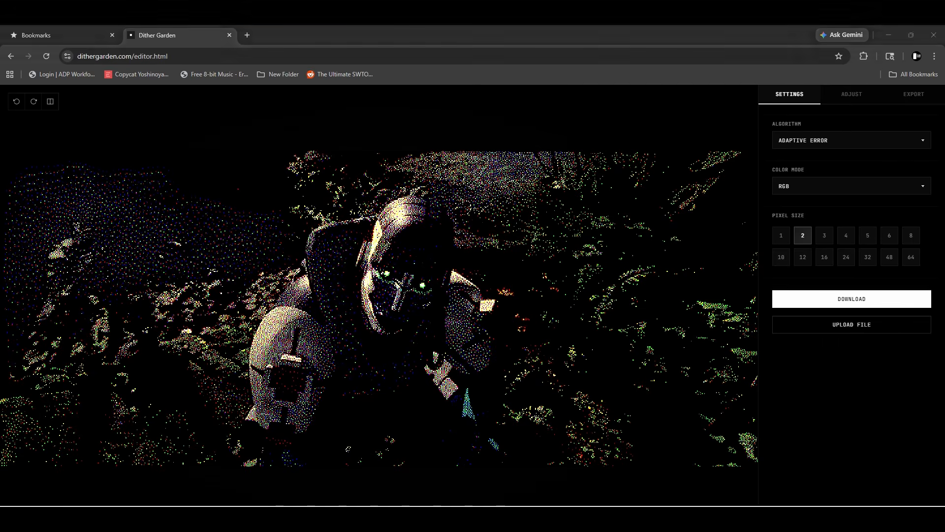
click(622, 517)
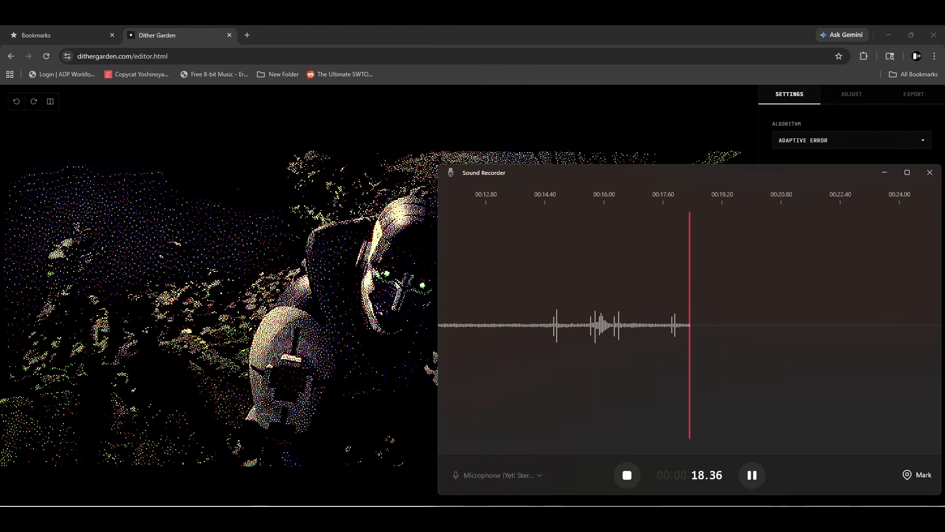
click(622, 517)
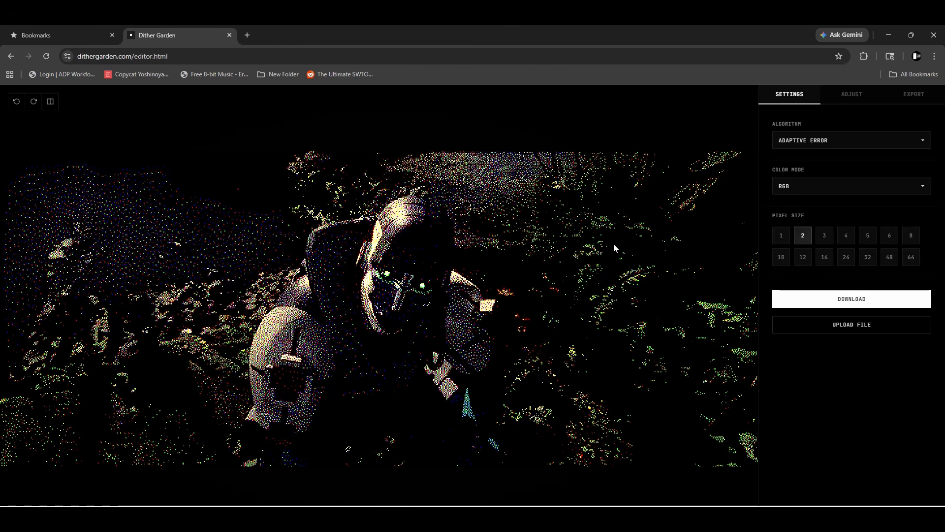
Step: In Dither Garden, change the dithering algorithm of the loaded image to ASCII Art
click(852, 140)
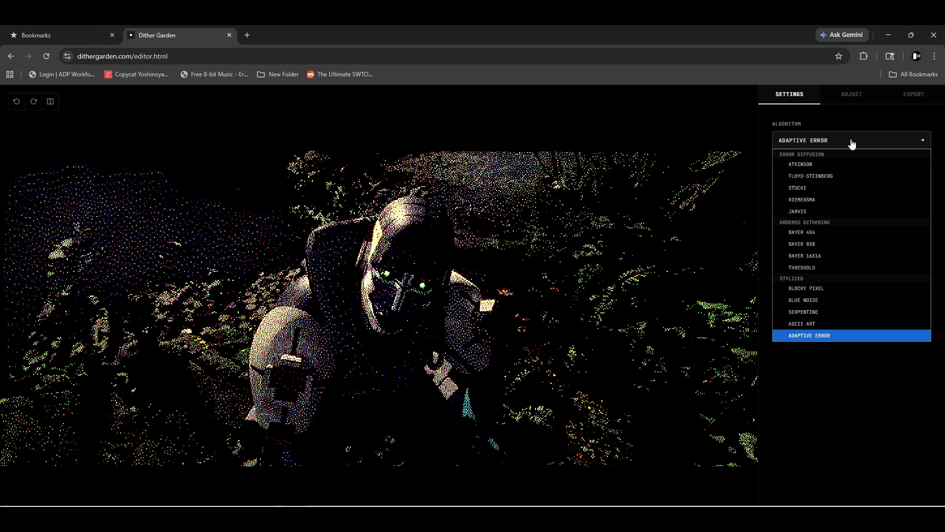
click(855, 323)
click(839, 186)
click(841, 187)
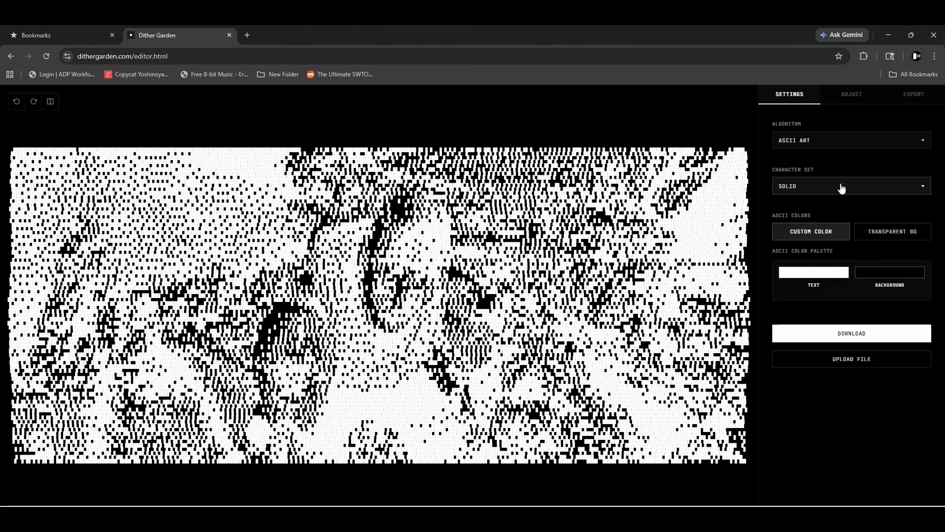
Step: Set the ASCII text colour to bright green, RGB 58, 248, 90, and download the resulting image
click(813, 272)
click(867, 358)
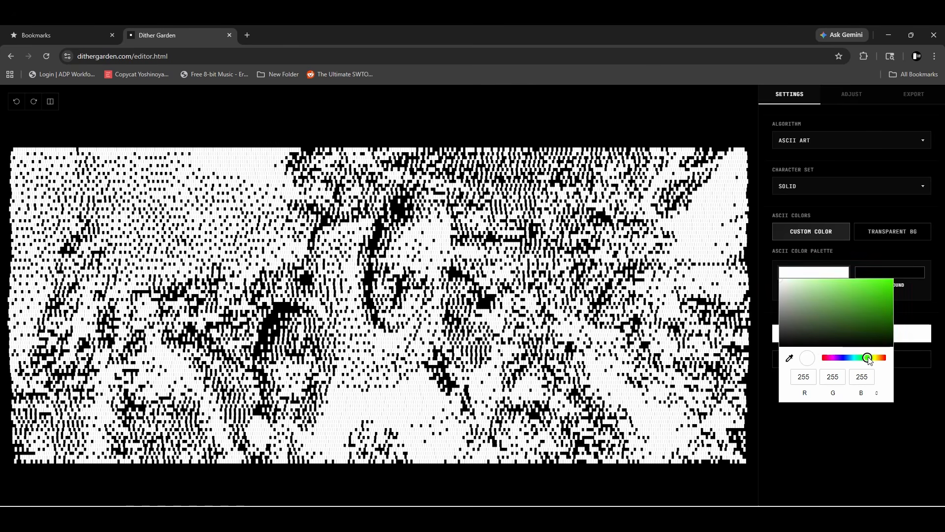
mouse_move(868, 358)
mouse_down()
mouse_move(880, 358)
mouse_move(864, 357)
mouse_up()
click(868, 338)
mouse_move(873, 288)
mouse_down()
mouse_move(848, 280)
mouse_move(866, 281)
mouse_up()
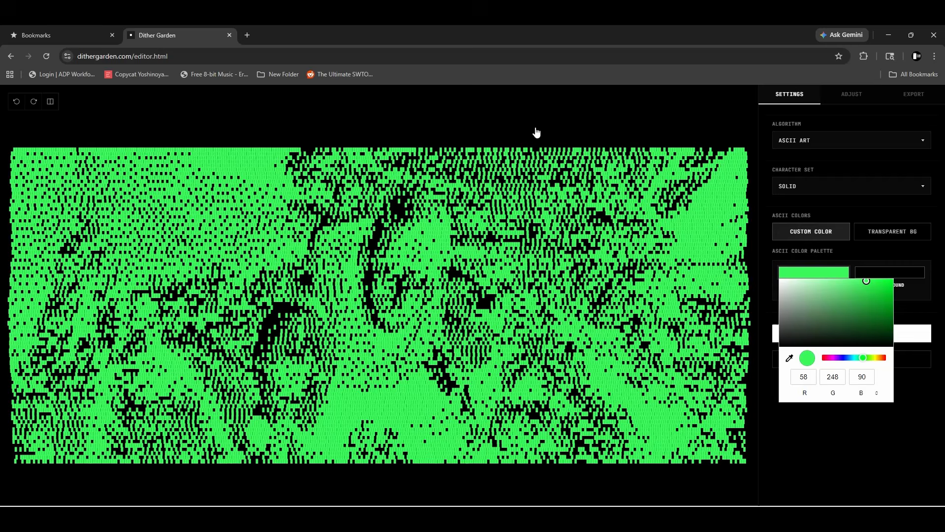
click(471, 90)
click(845, 333)
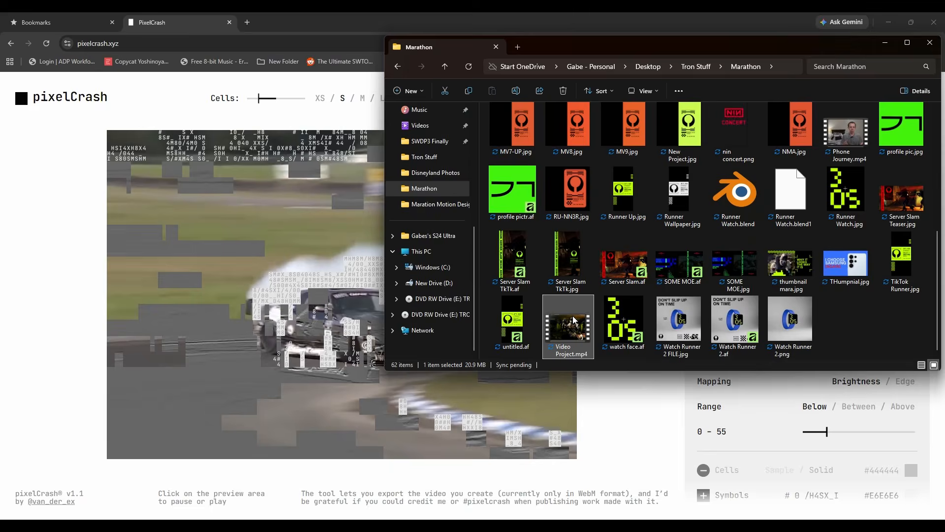
Step: Switch to PixelCrash and upload Video Project.mp4 from the Marathon folder as the source video
click(305, 281)
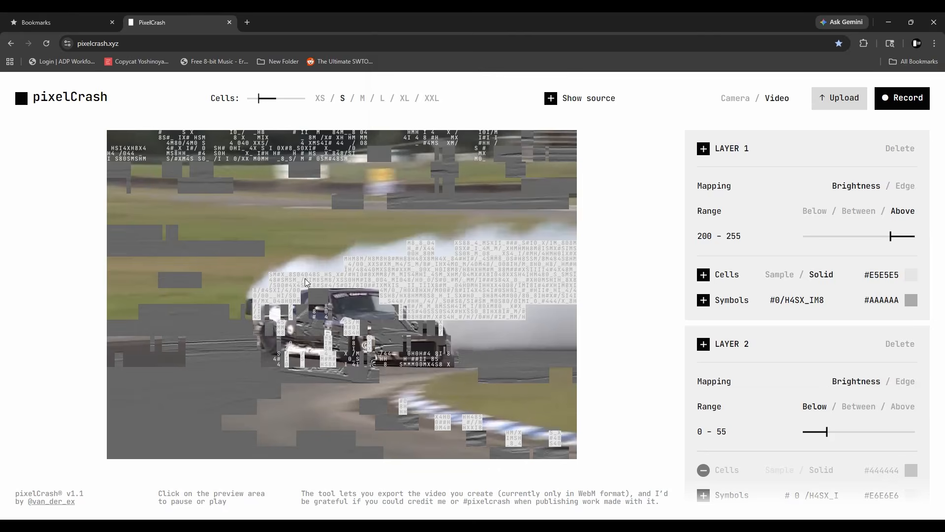
click(839, 97)
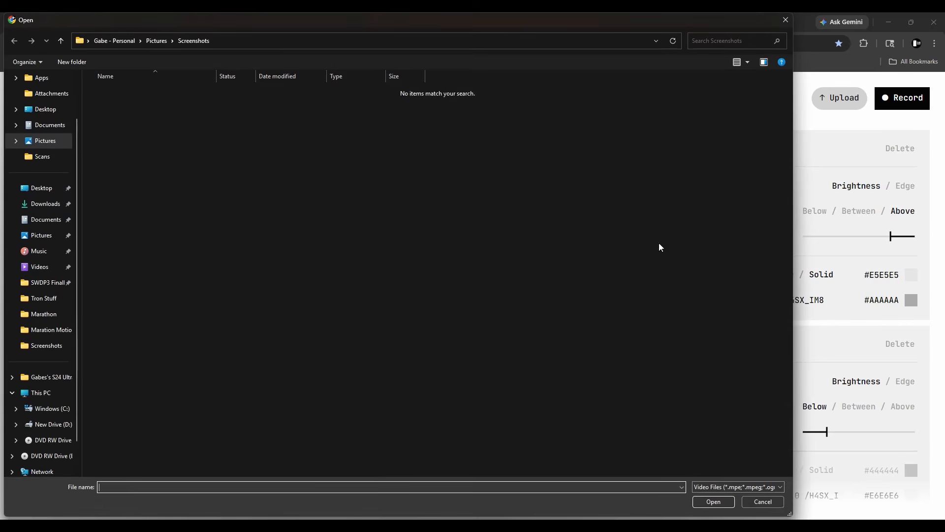
click(56, 314)
click(318, 111)
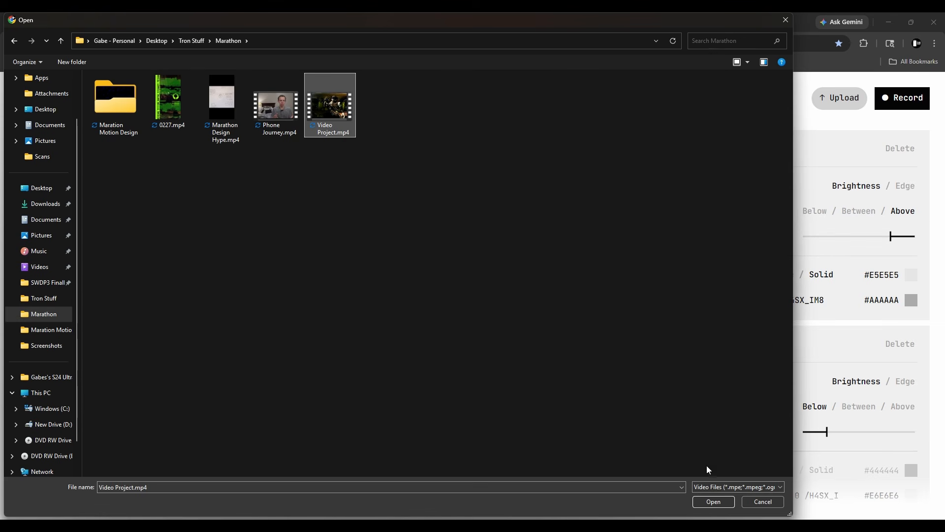
click(730, 500)
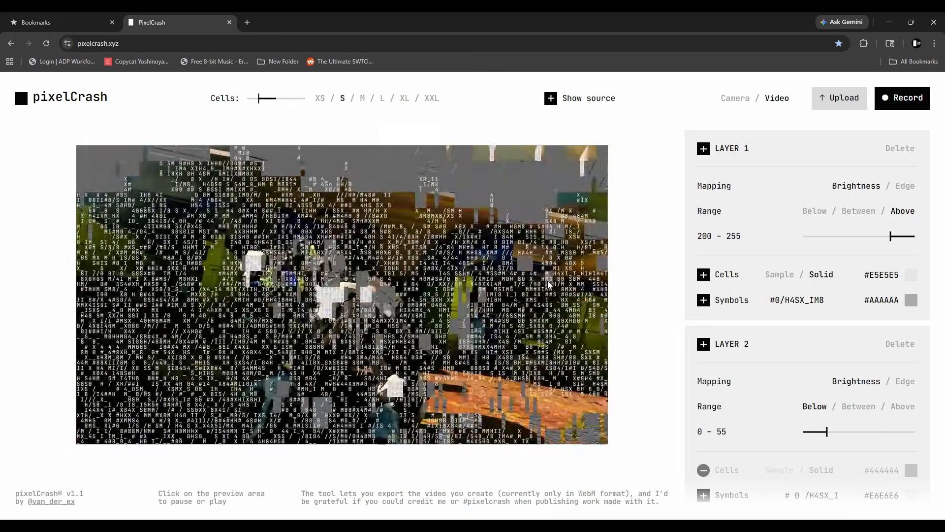